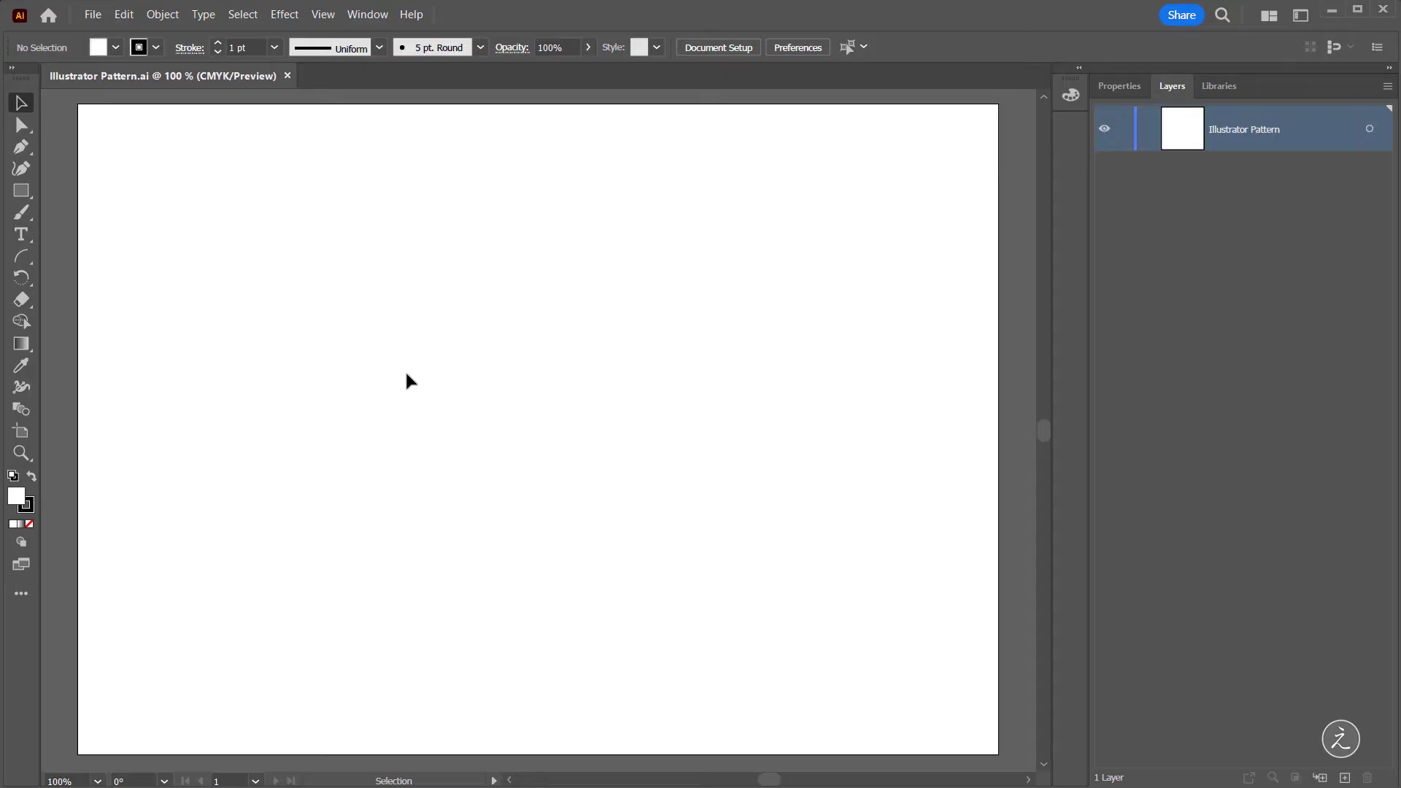
# Step: Show the document grid and turn on Snap to Grid
pyautogui.click(319, 14)
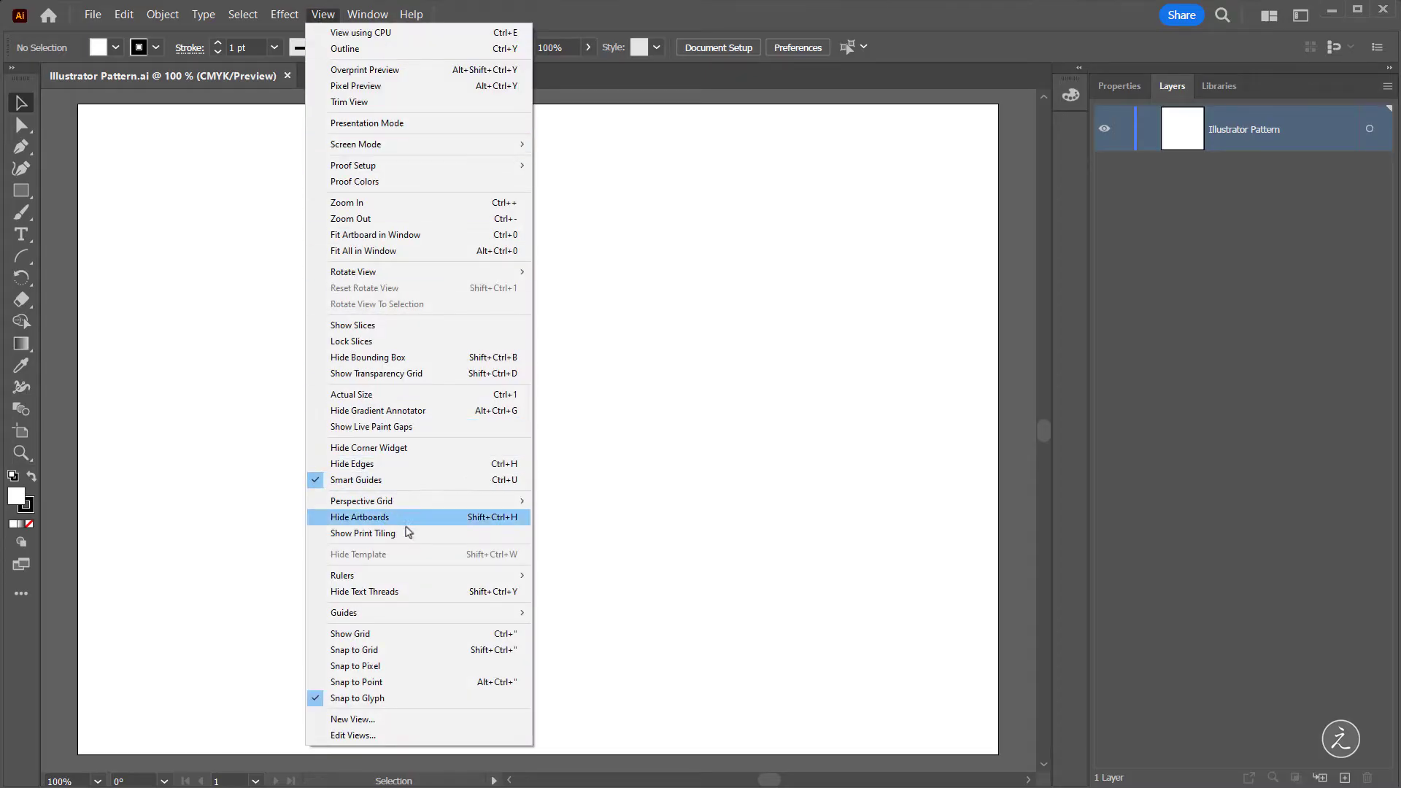
pyautogui.click(434, 634)
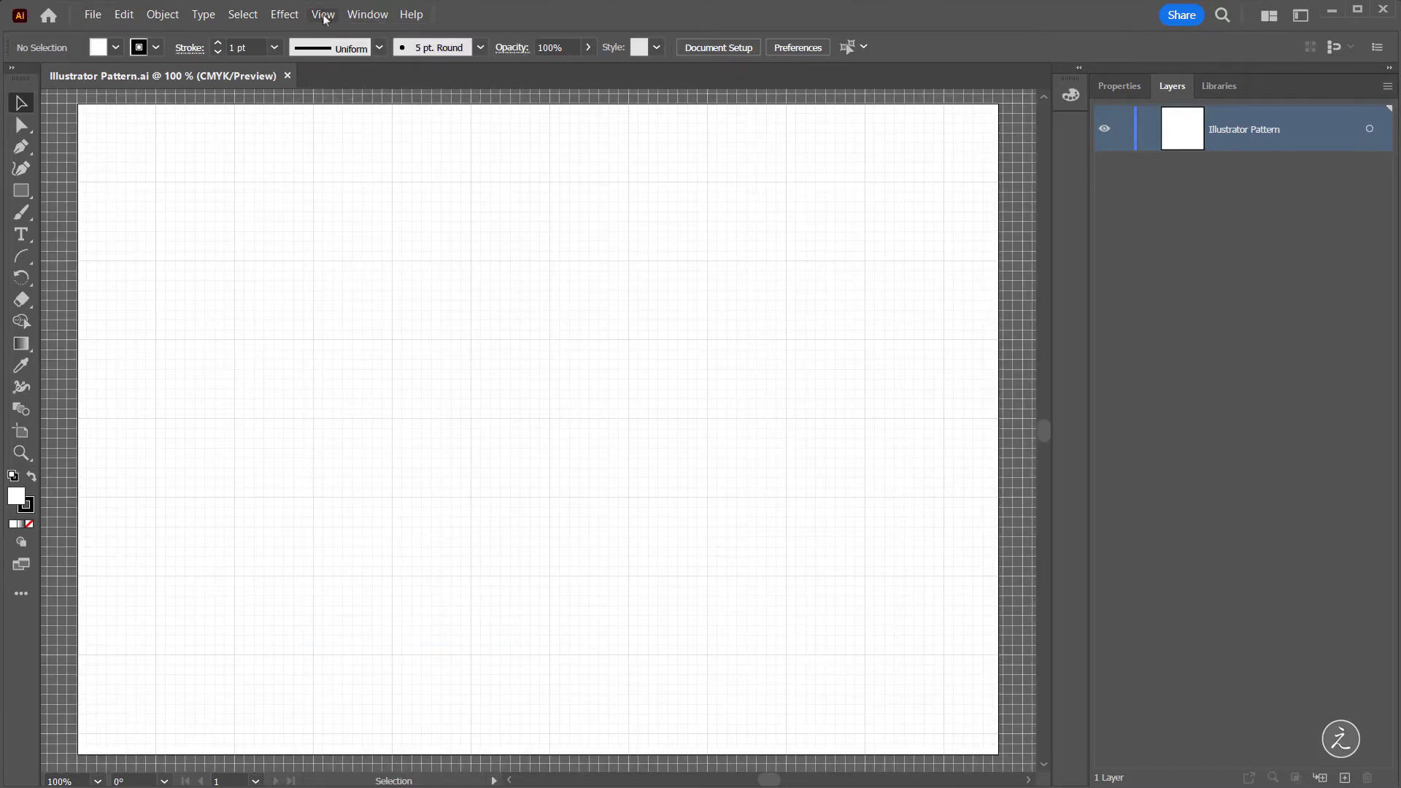
pyautogui.click(323, 15)
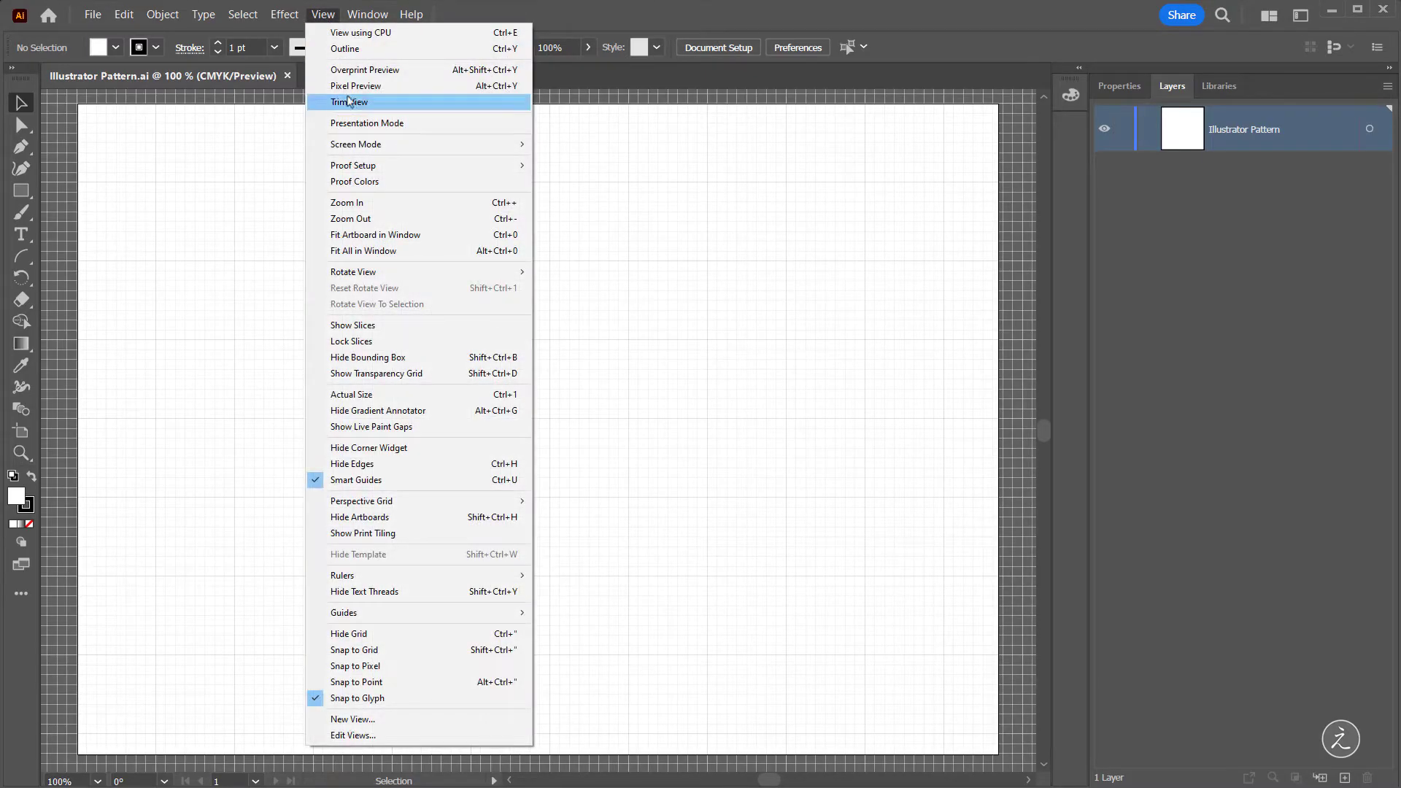
pyautogui.click(458, 650)
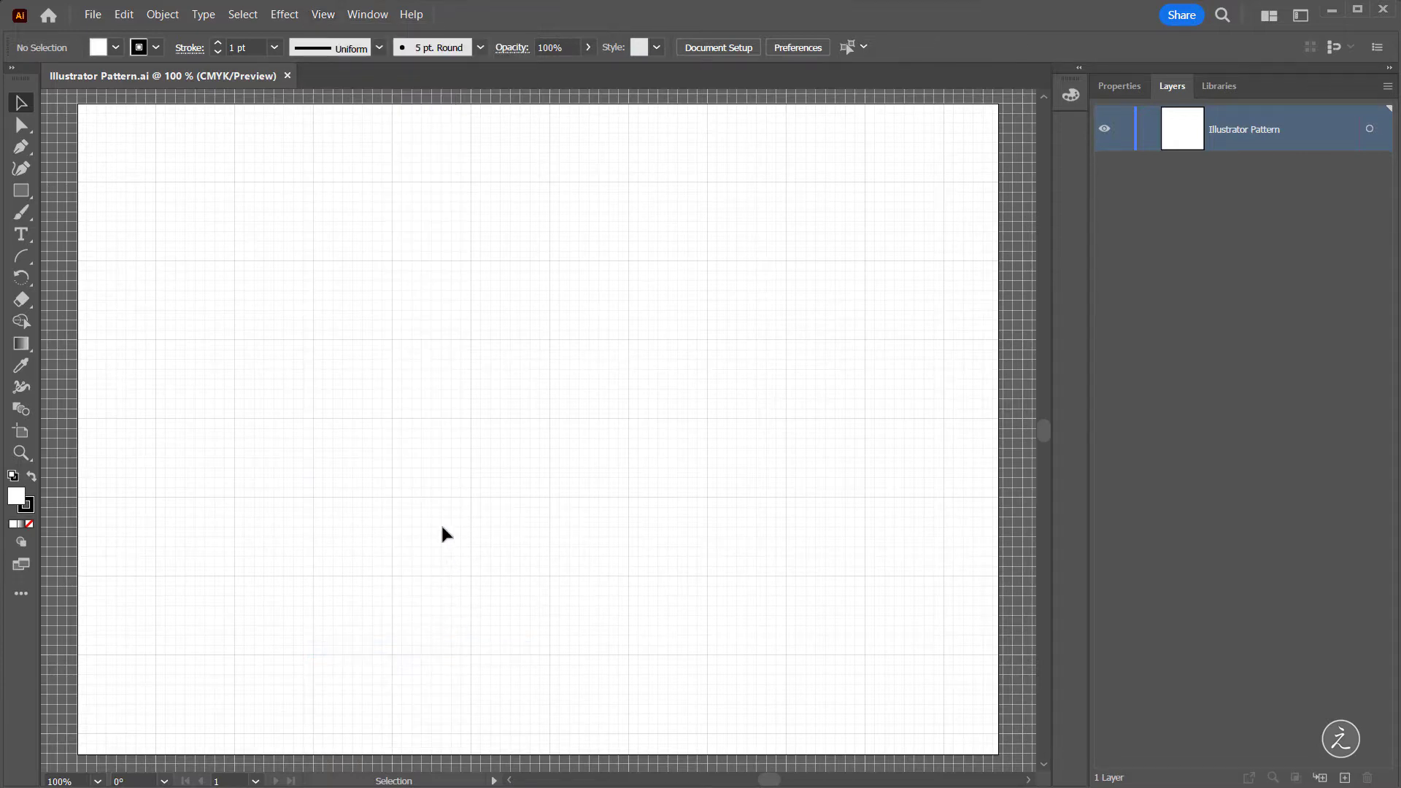
# Step: Zoom in and draw a perfect circle centred on a grid line crossing
pyautogui.scroll(2, 576, 449)
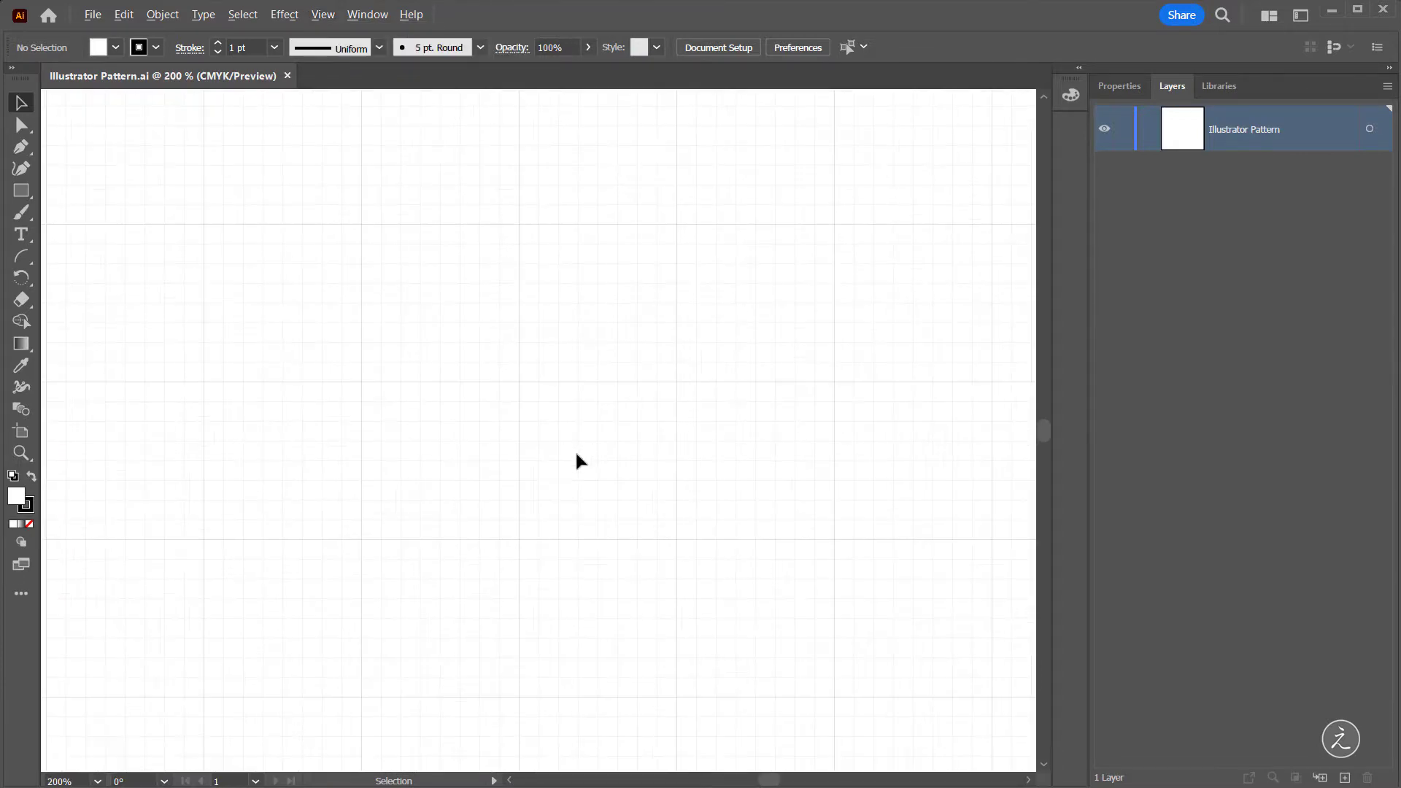
pyautogui.click(21, 190)
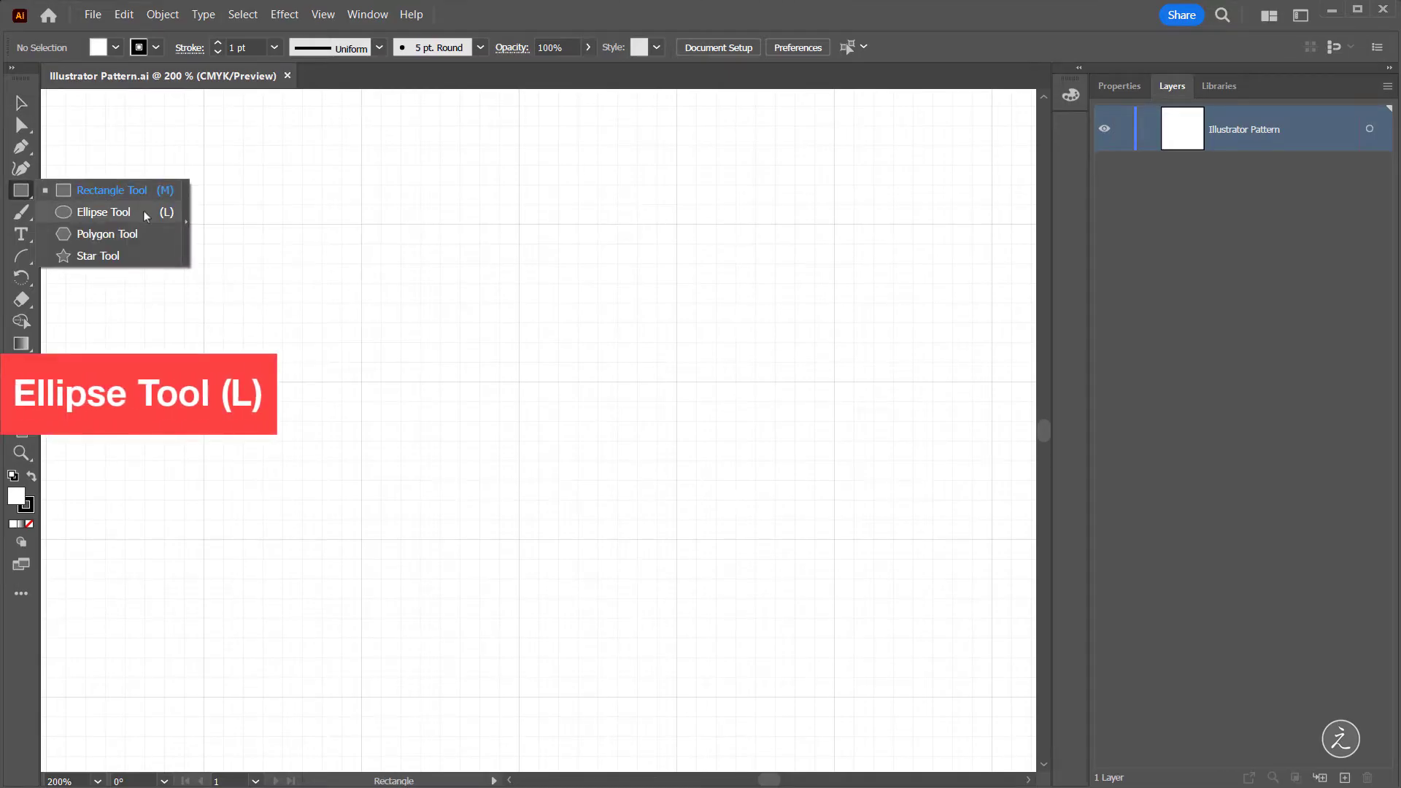
pyautogui.click(146, 214)
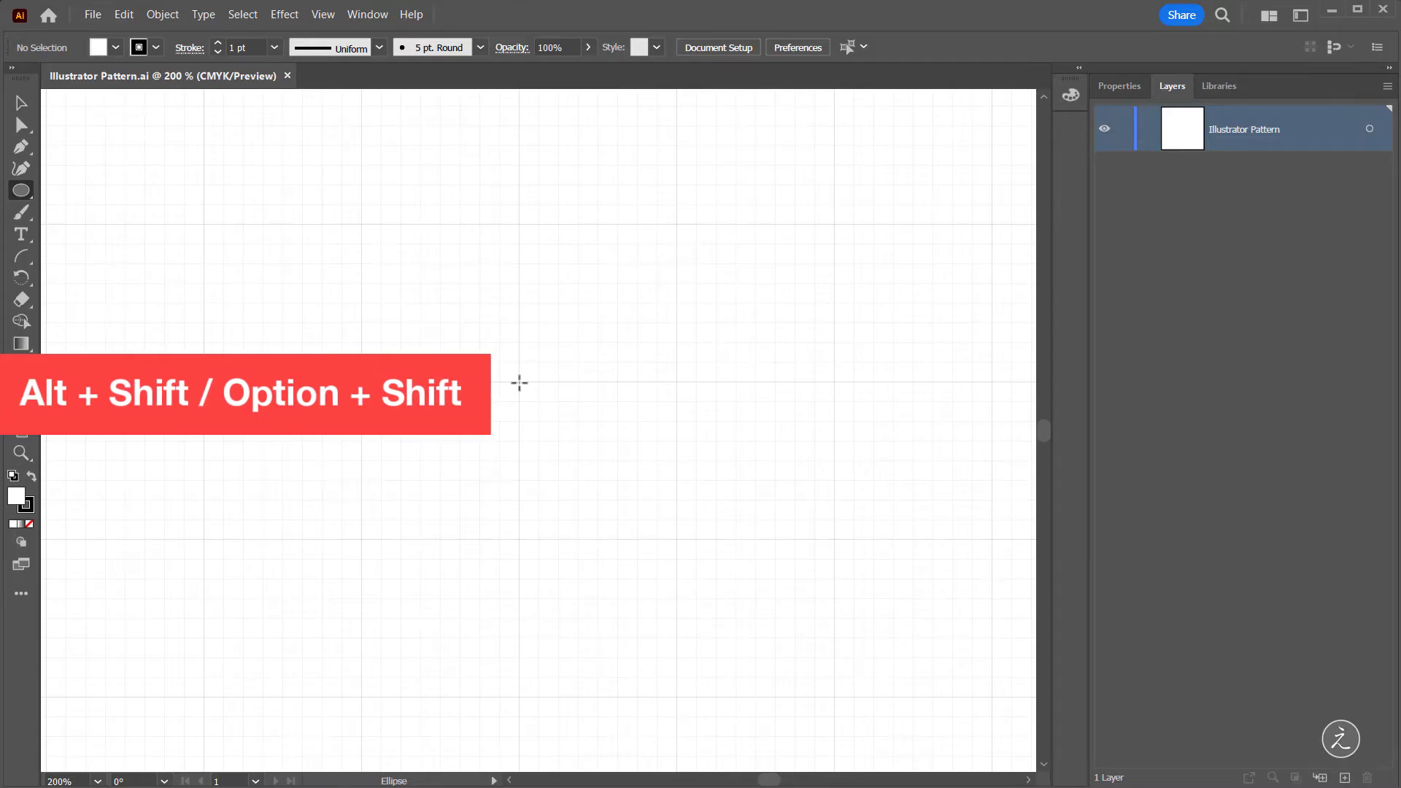
pyautogui.moveTo(520, 382); pyautogui.dragTo(658, 527)
pyautogui.press('v')
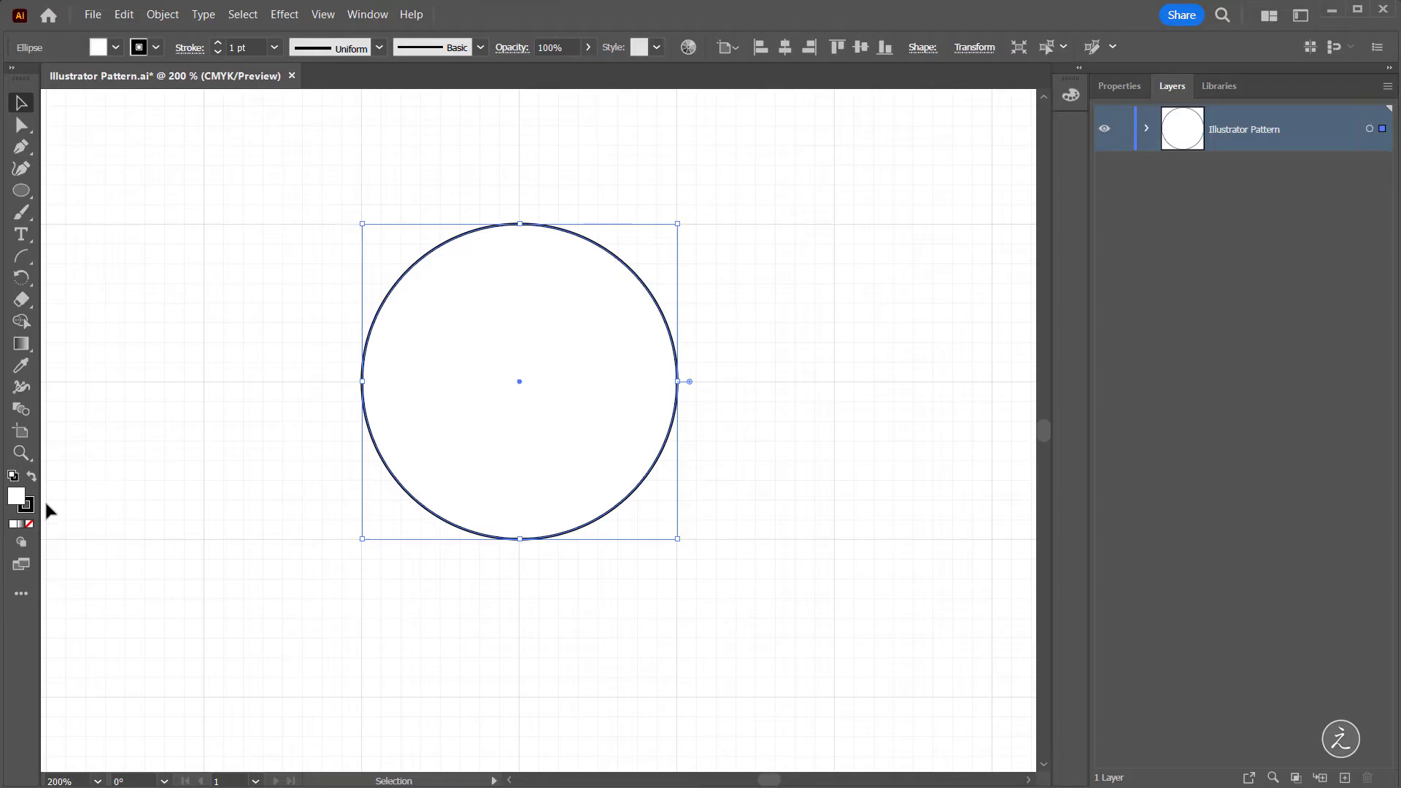
# Step: Set the circle's fill to None, hide the grid and turn off grid snapping
pyautogui.click(30, 524)
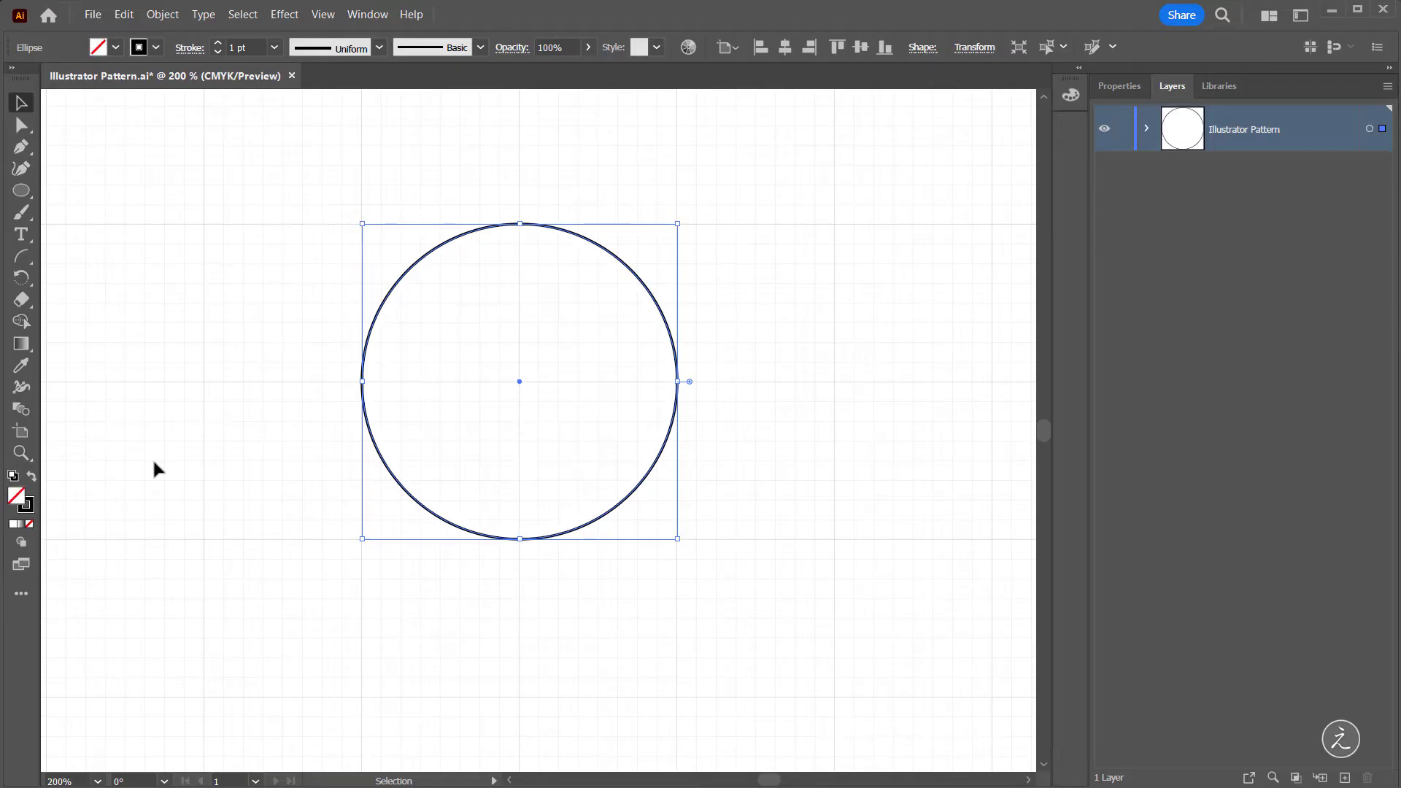
pyautogui.click(322, 15)
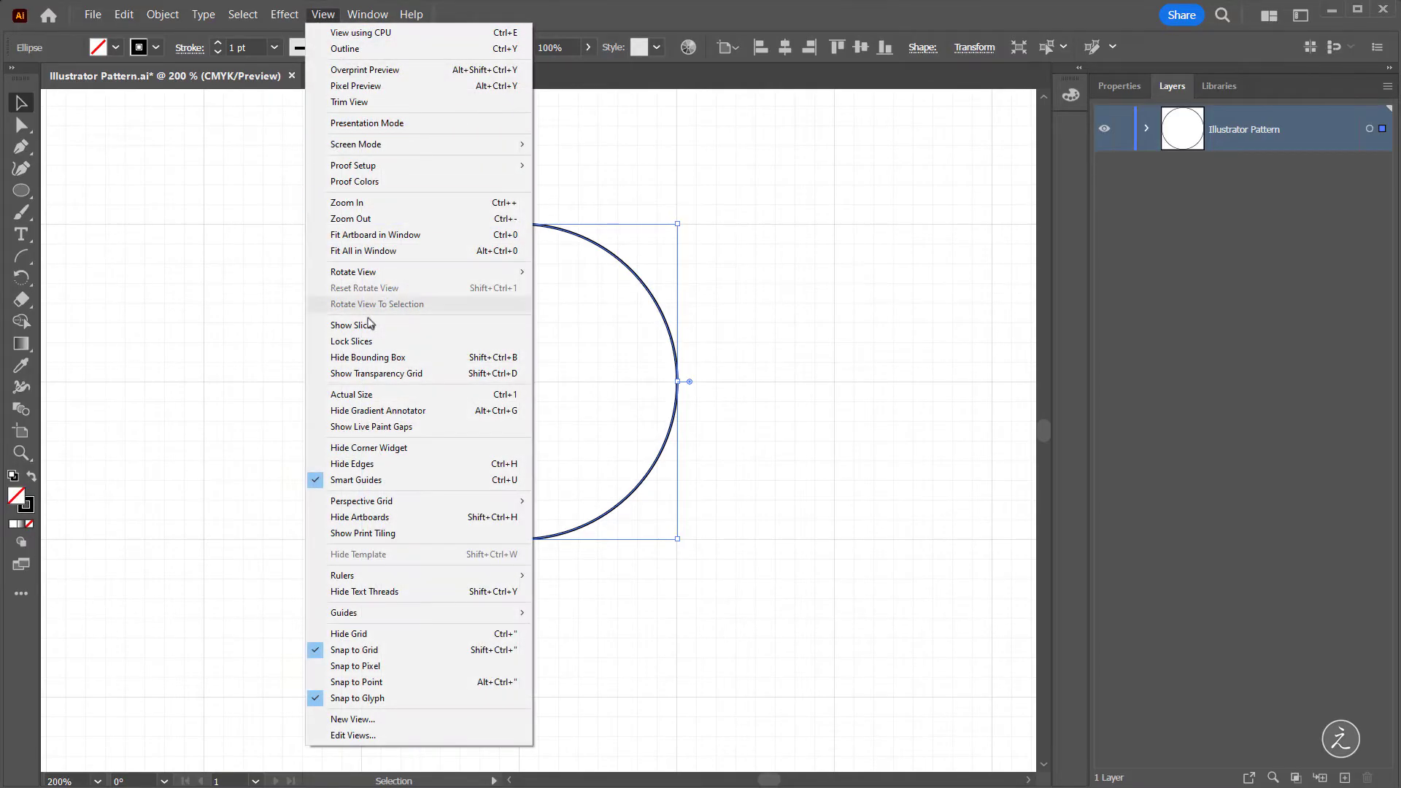
pyautogui.click(407, 634)
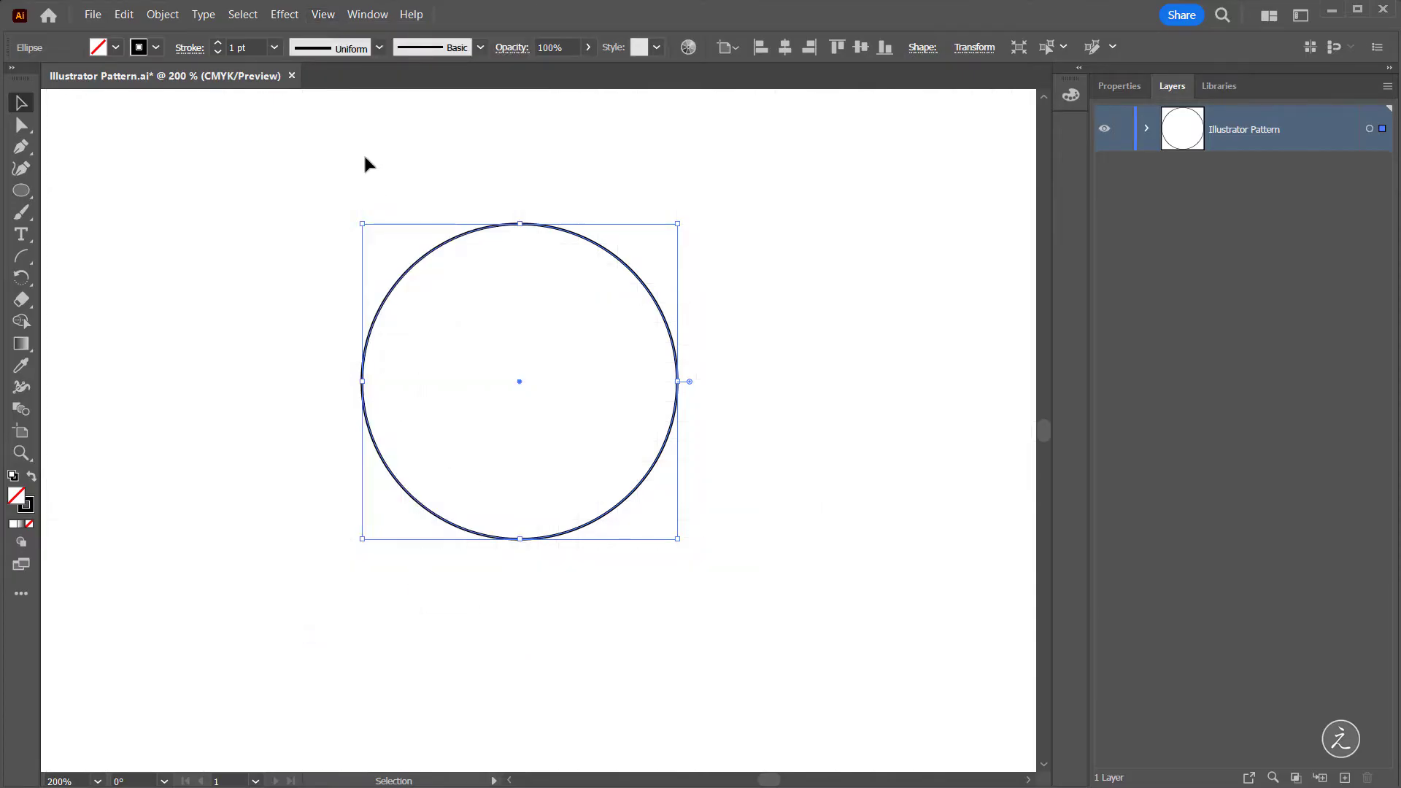
pyautogui.click(323, 15)
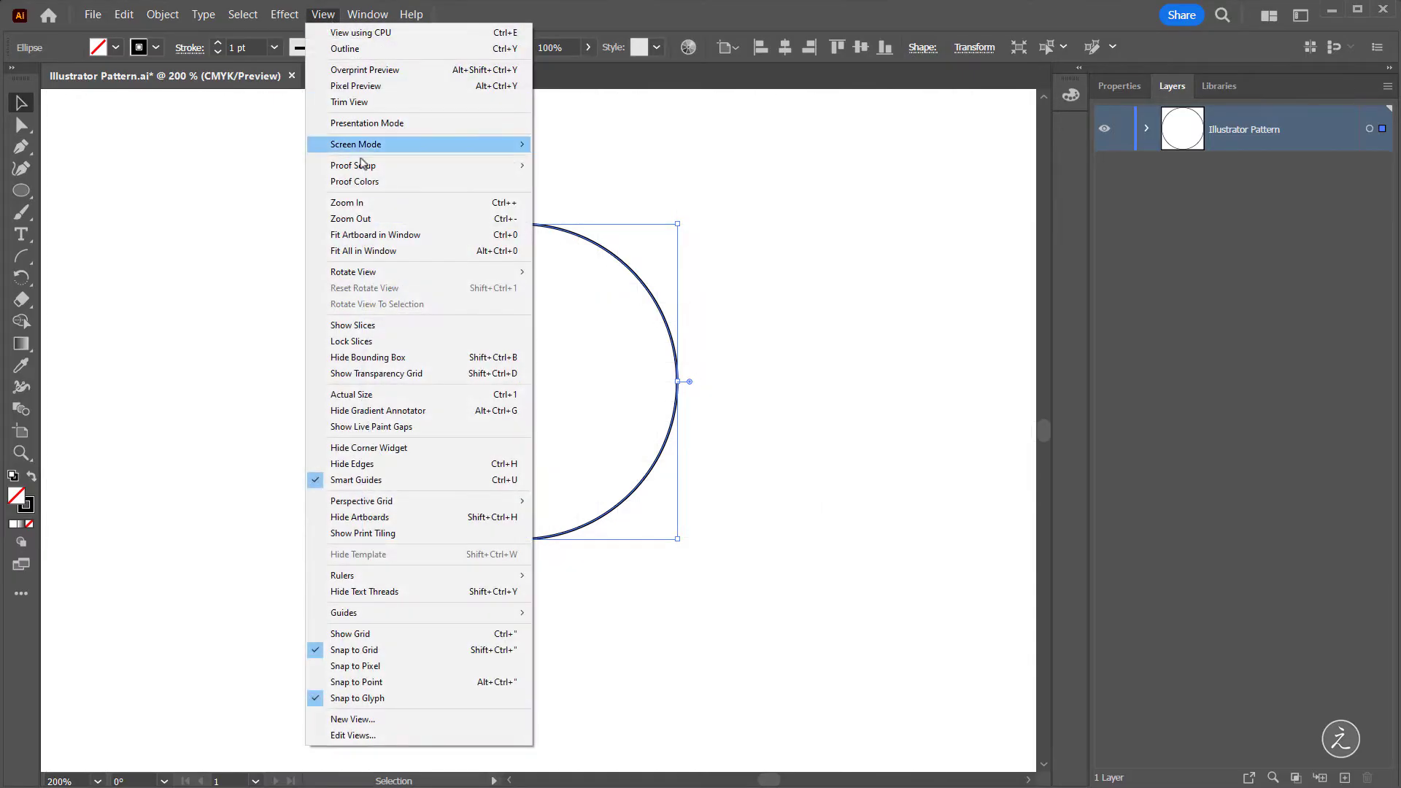
pyautogui.click(463, 650)
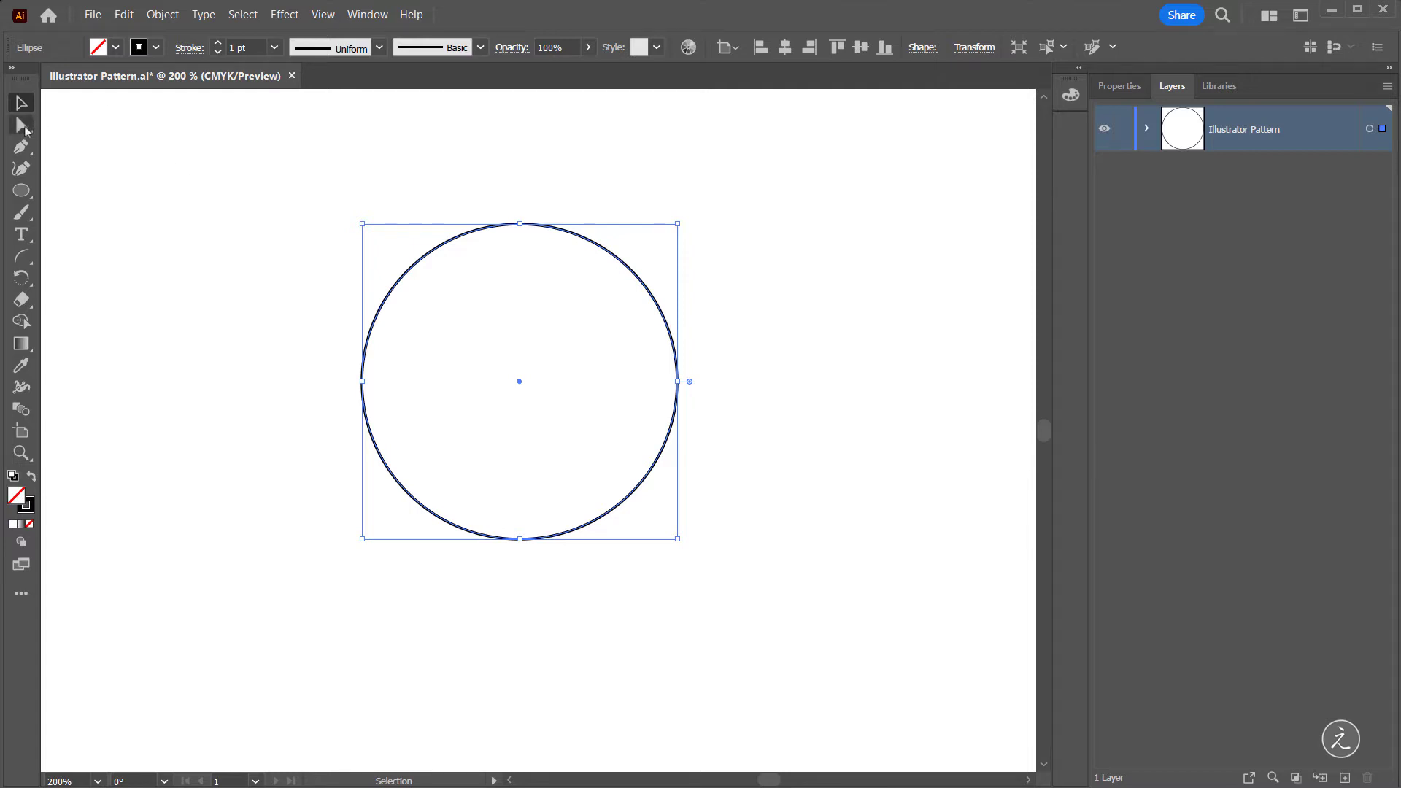
# Step: Delete the circle's left anchor point, leaving a right-hand half-arc
pyautogui.press('a')
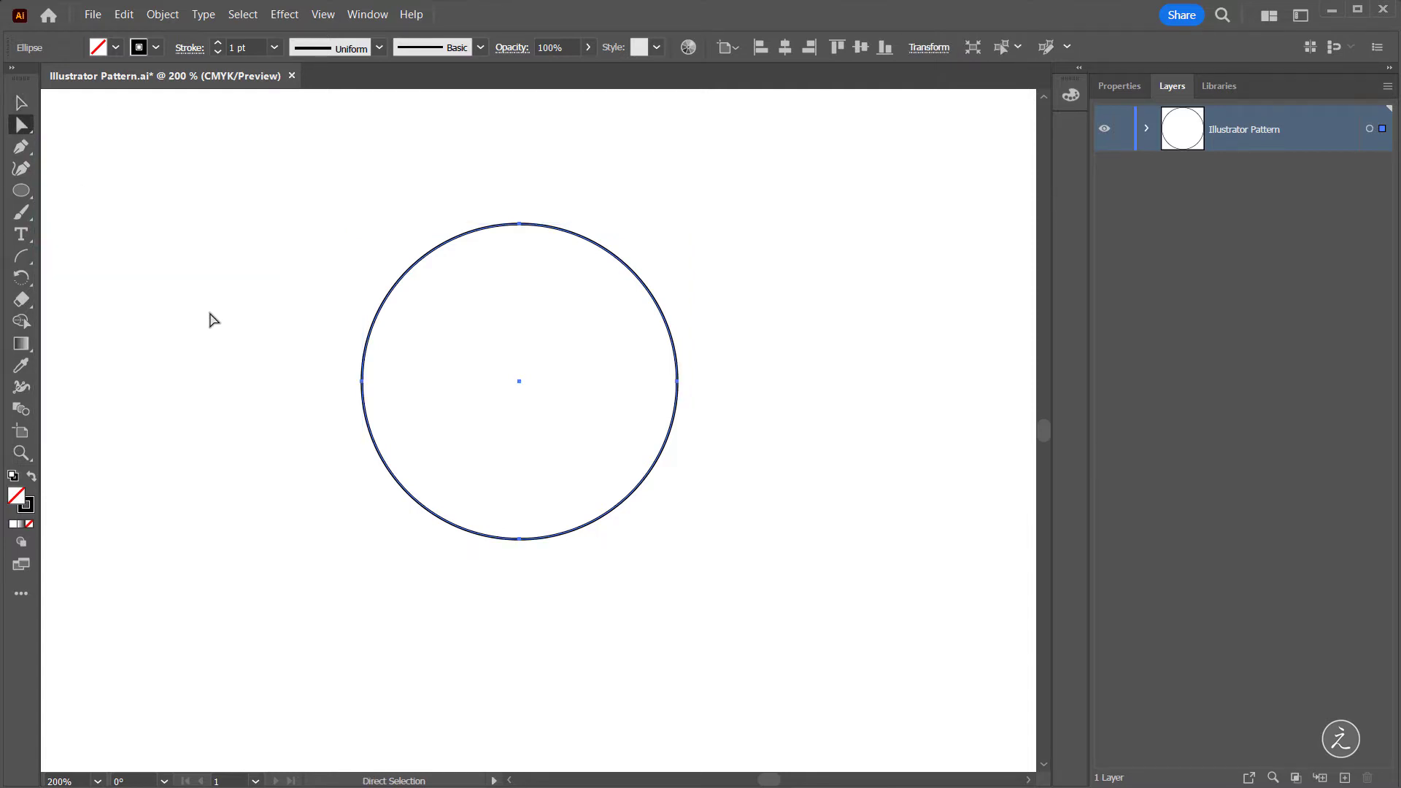
pyautogui.moveTo(240, 259); pyautogui.dragTo(397, 437)
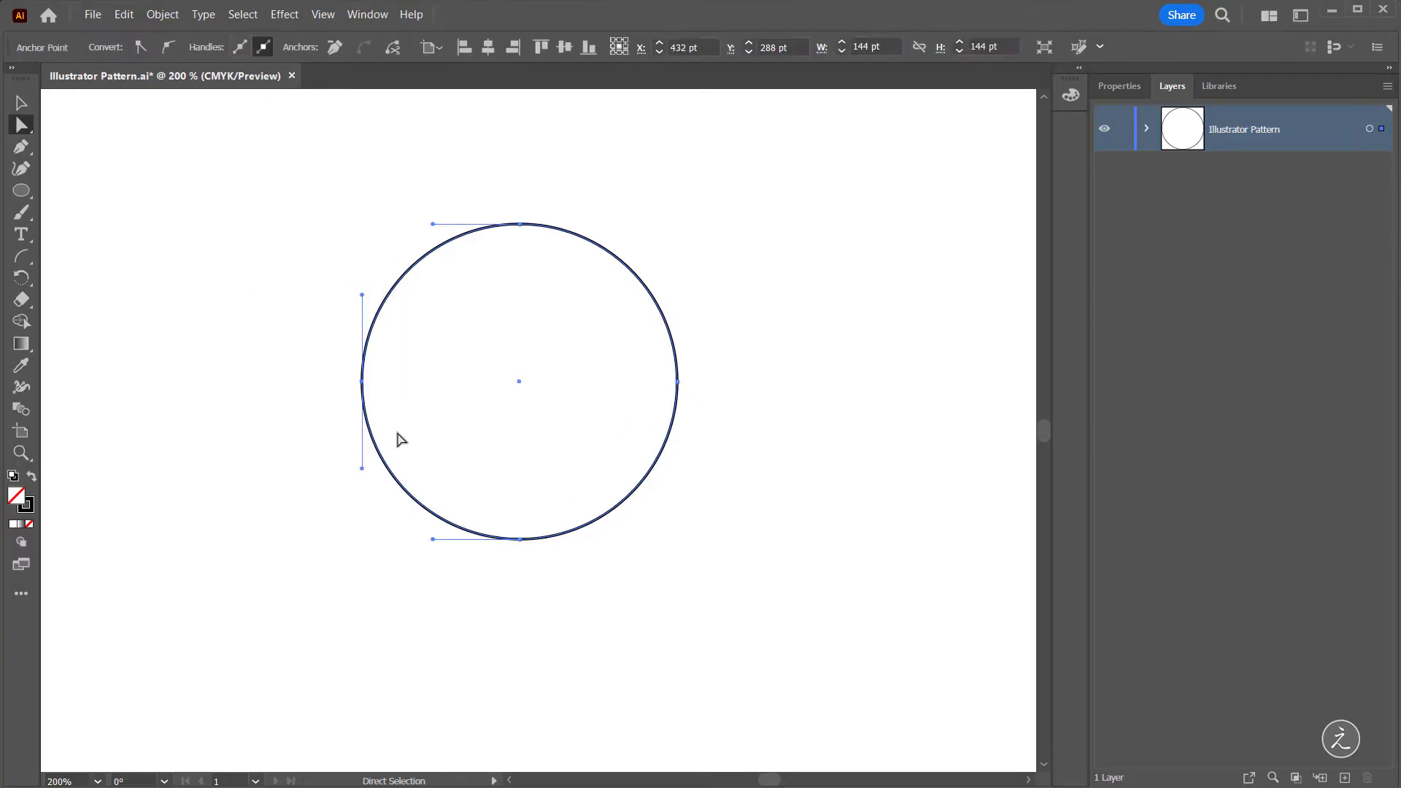
pyautogui.press('Delete')
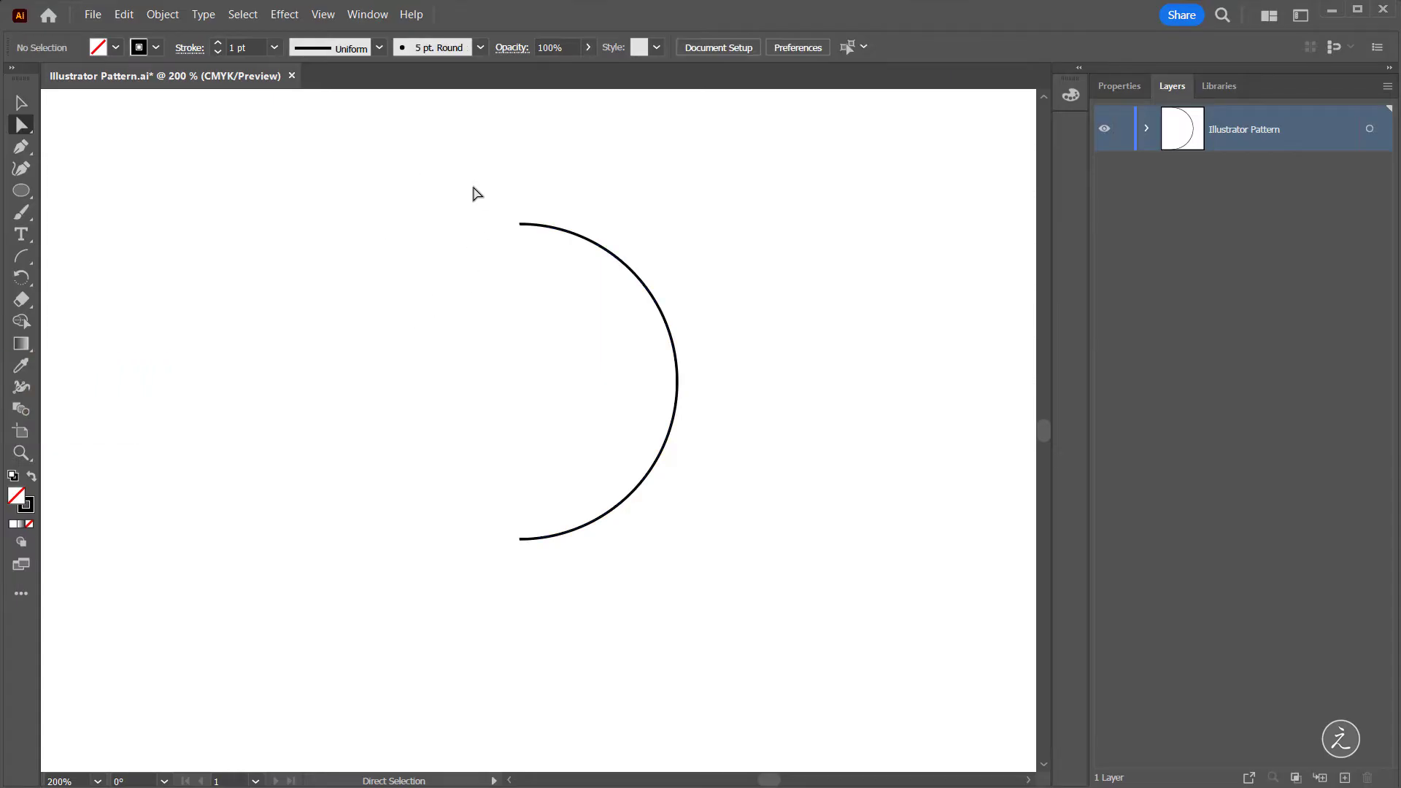
# Step: Expand the layer and drag the arc's <Path> row to duplicate it
pyautogui.click(1147, 129)
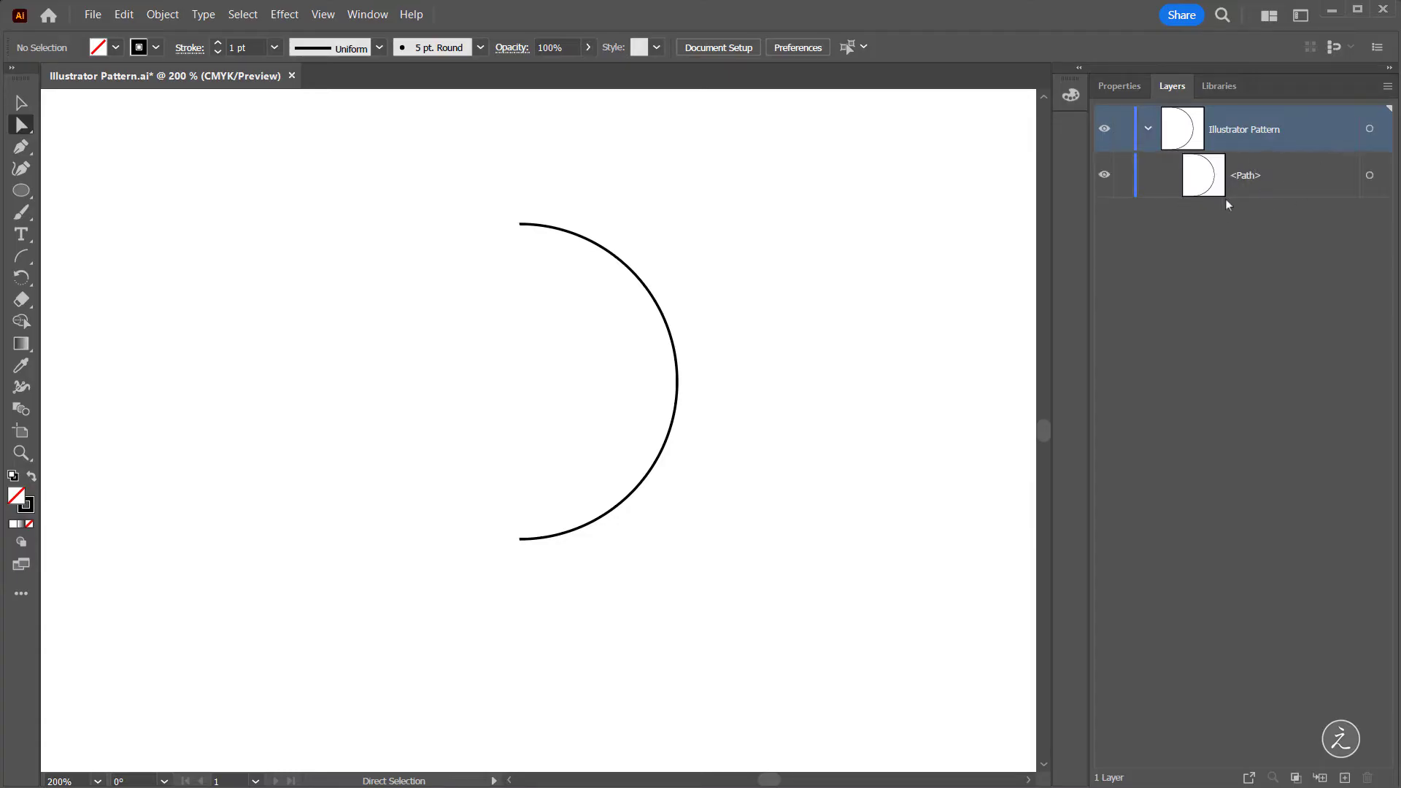
pyautogui.moveTo(1253, 175); pyautogui.dragTo(1313, 441)
pyautogui.moveTo(1272, 293); pyautogui.dragTo(1287, 767)
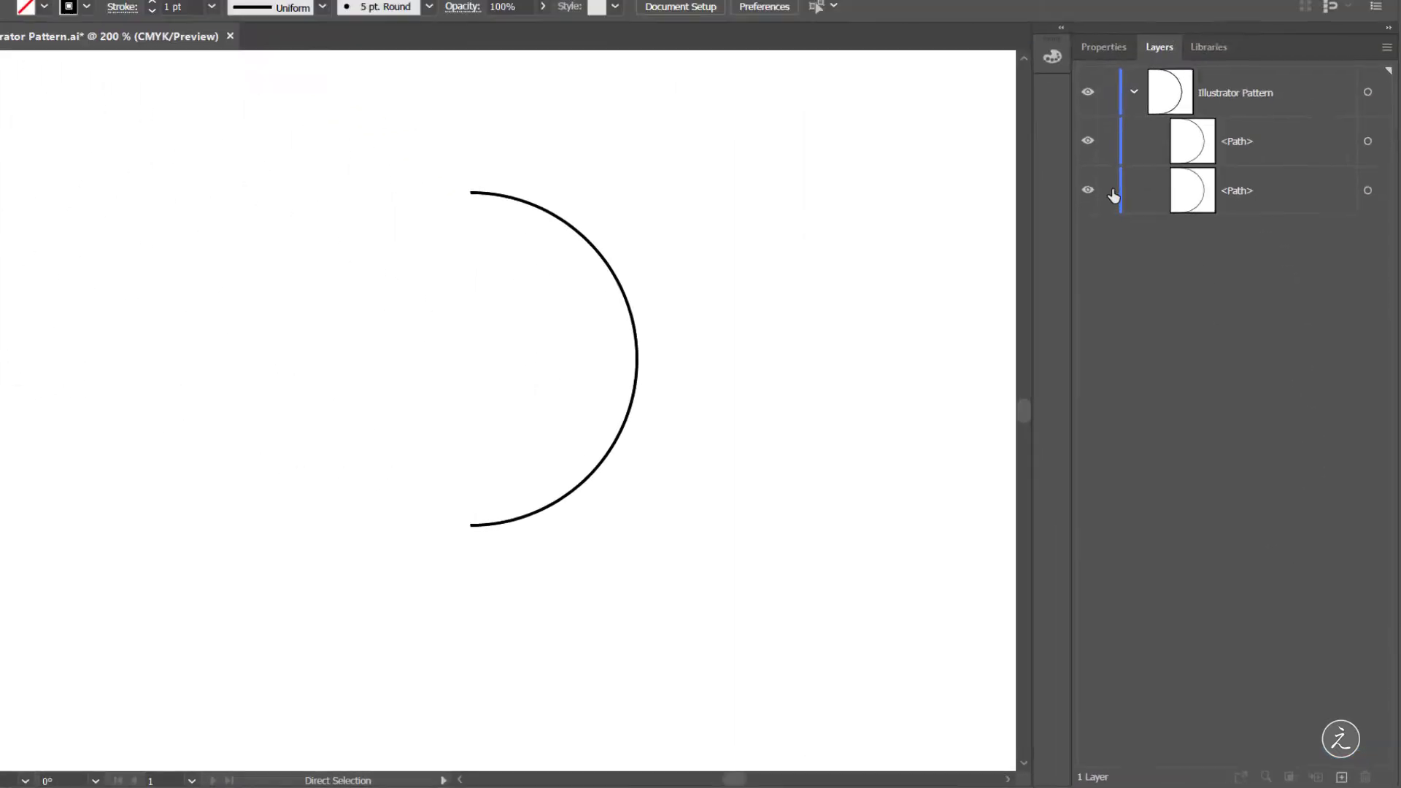
# Step: Lock and hide the lower copy of the arc path in the Layers panel
pyautogui.click(1109, 190)
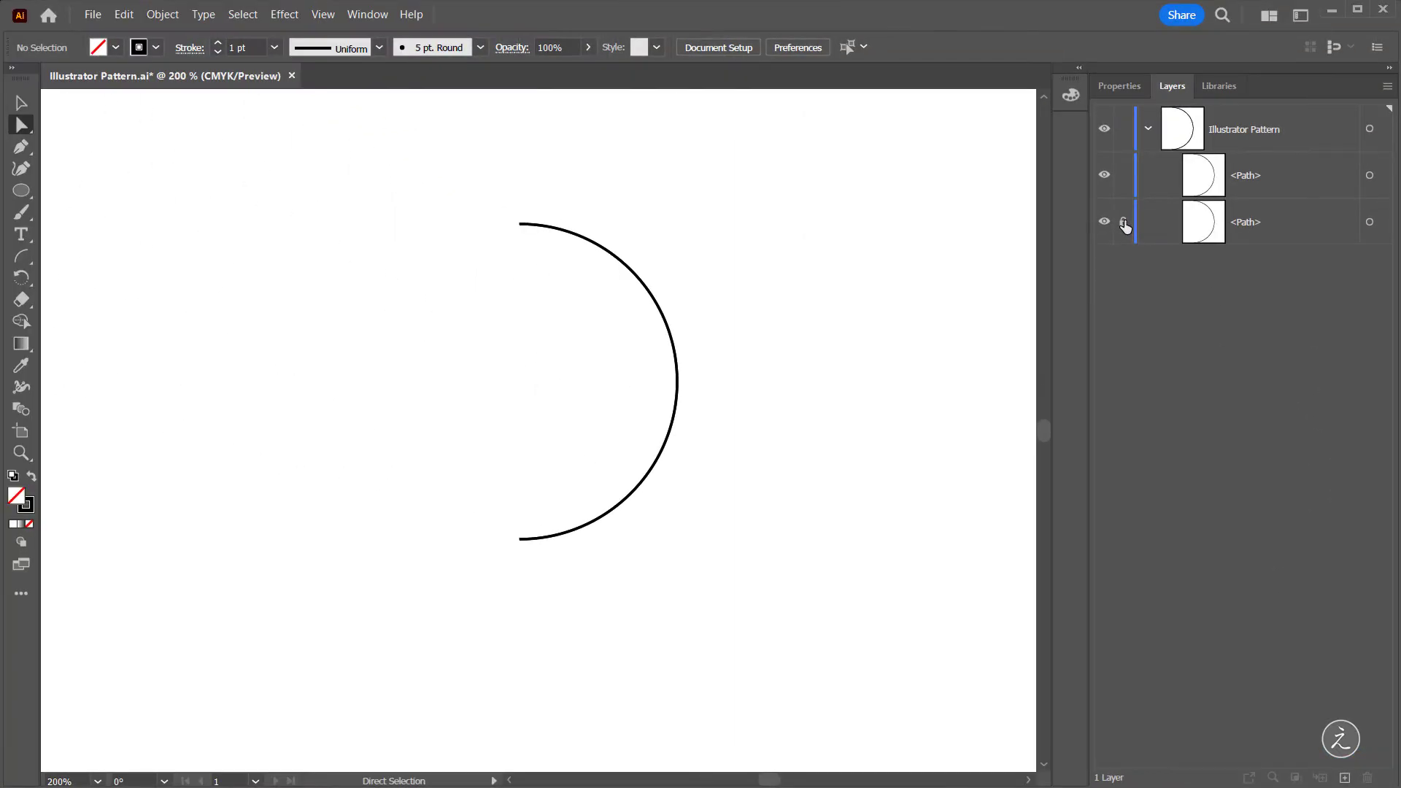
pyautogui.click(1087, 191)
# Step: Widen the stroke at the arc's top end with the Width tool
pyautogui.scroll(2, 533, 191)
pyautogui.scroll(4, 536, 219)
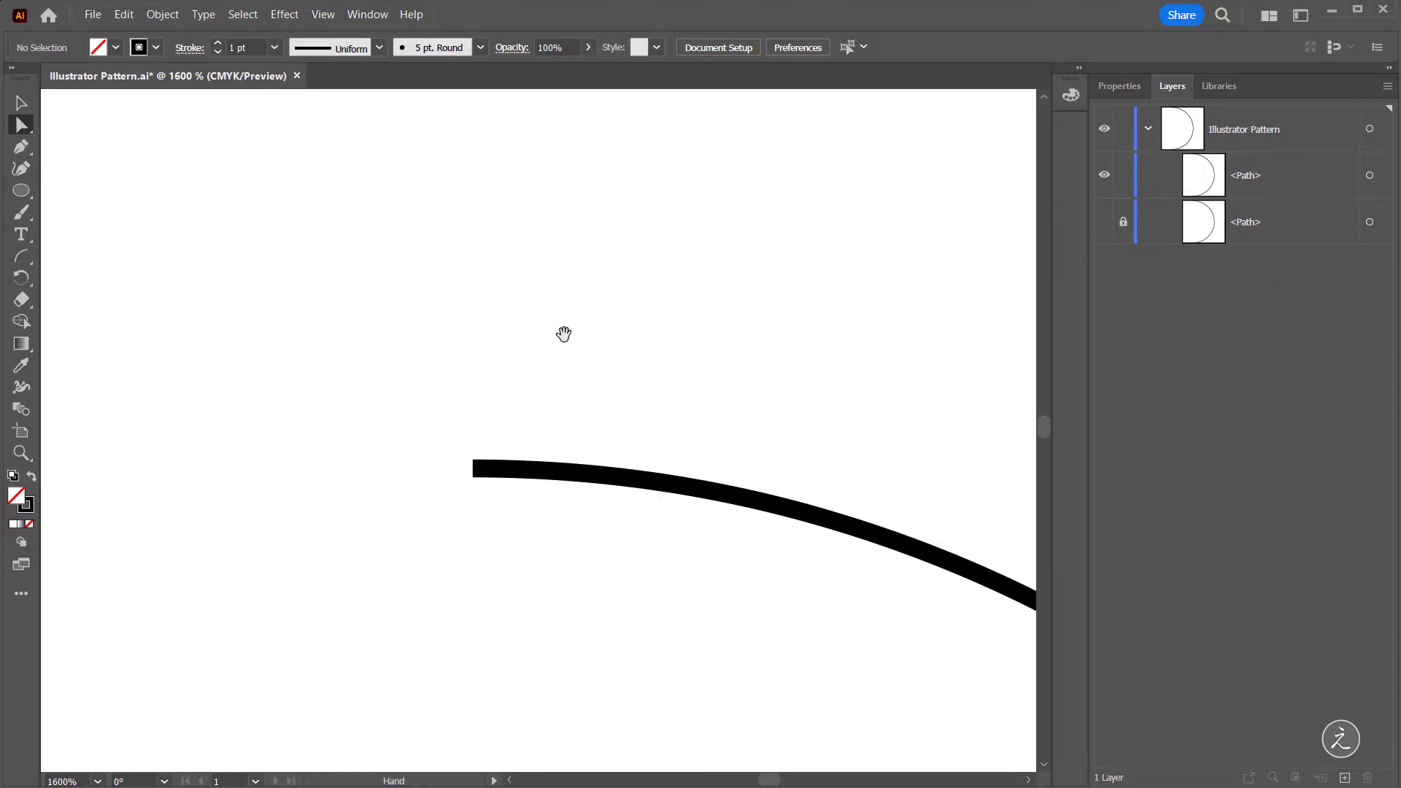
pyautogui.moveTo(562, 332); pyautogui.dragTo(478, 271)
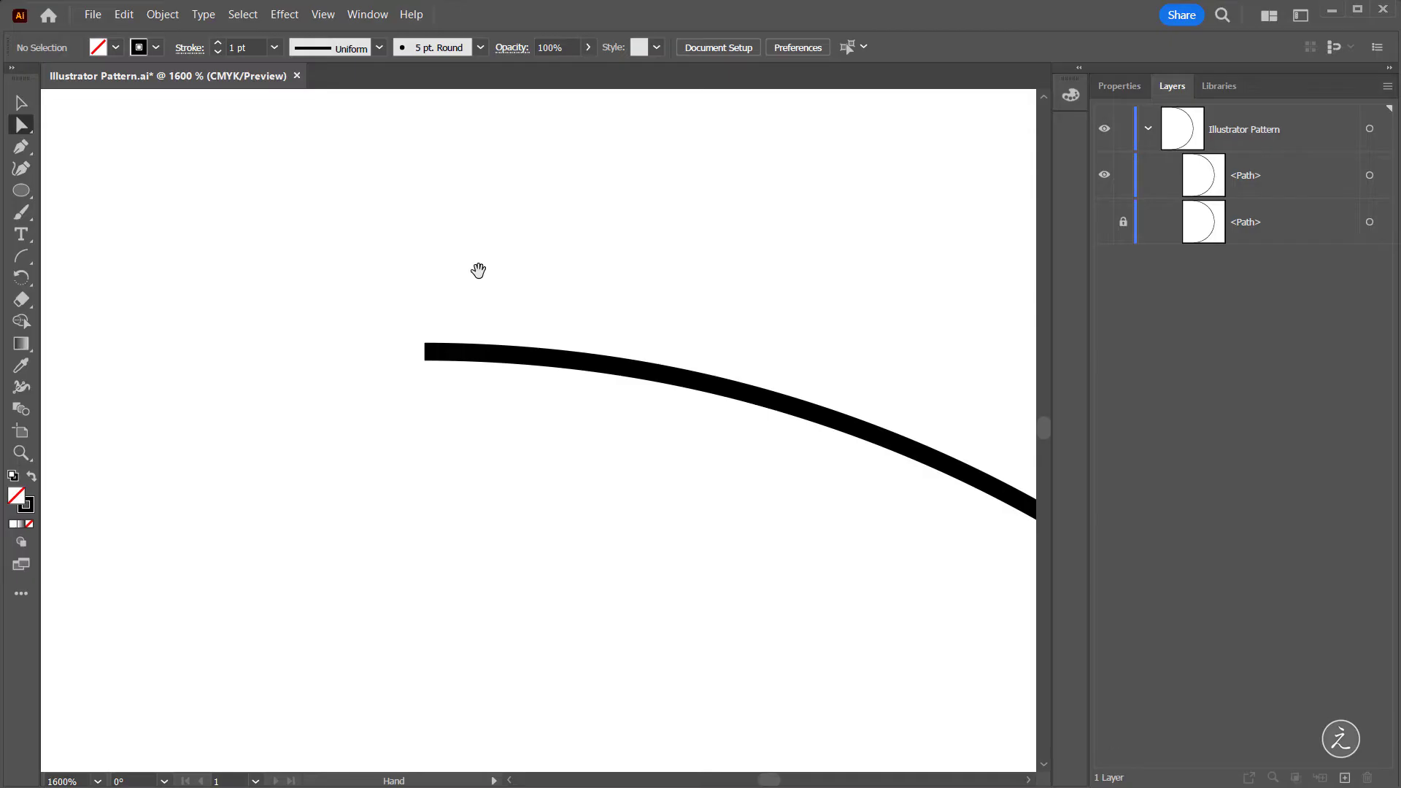
pyautogui.click(22, 392)
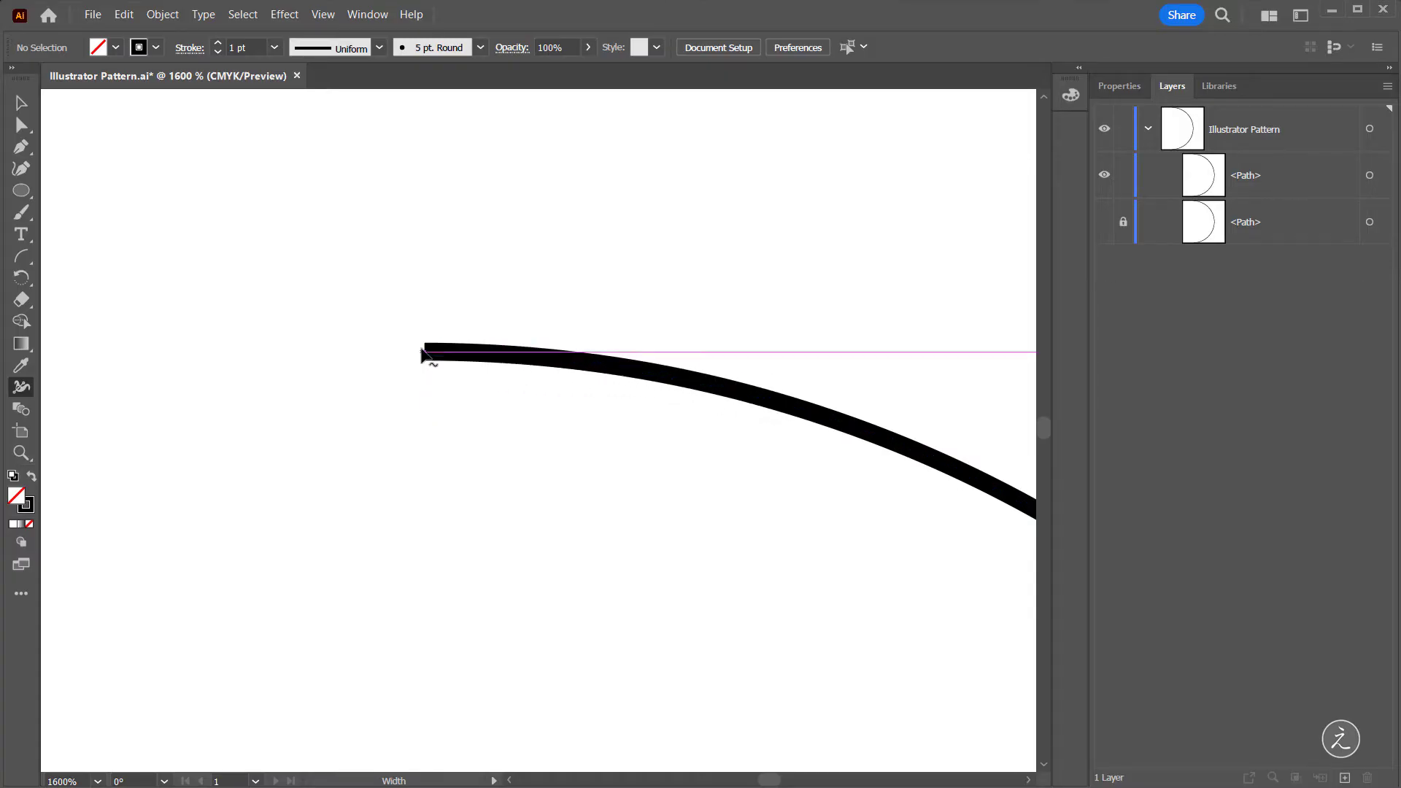
pyautogui.scroll(2, 429, 354)
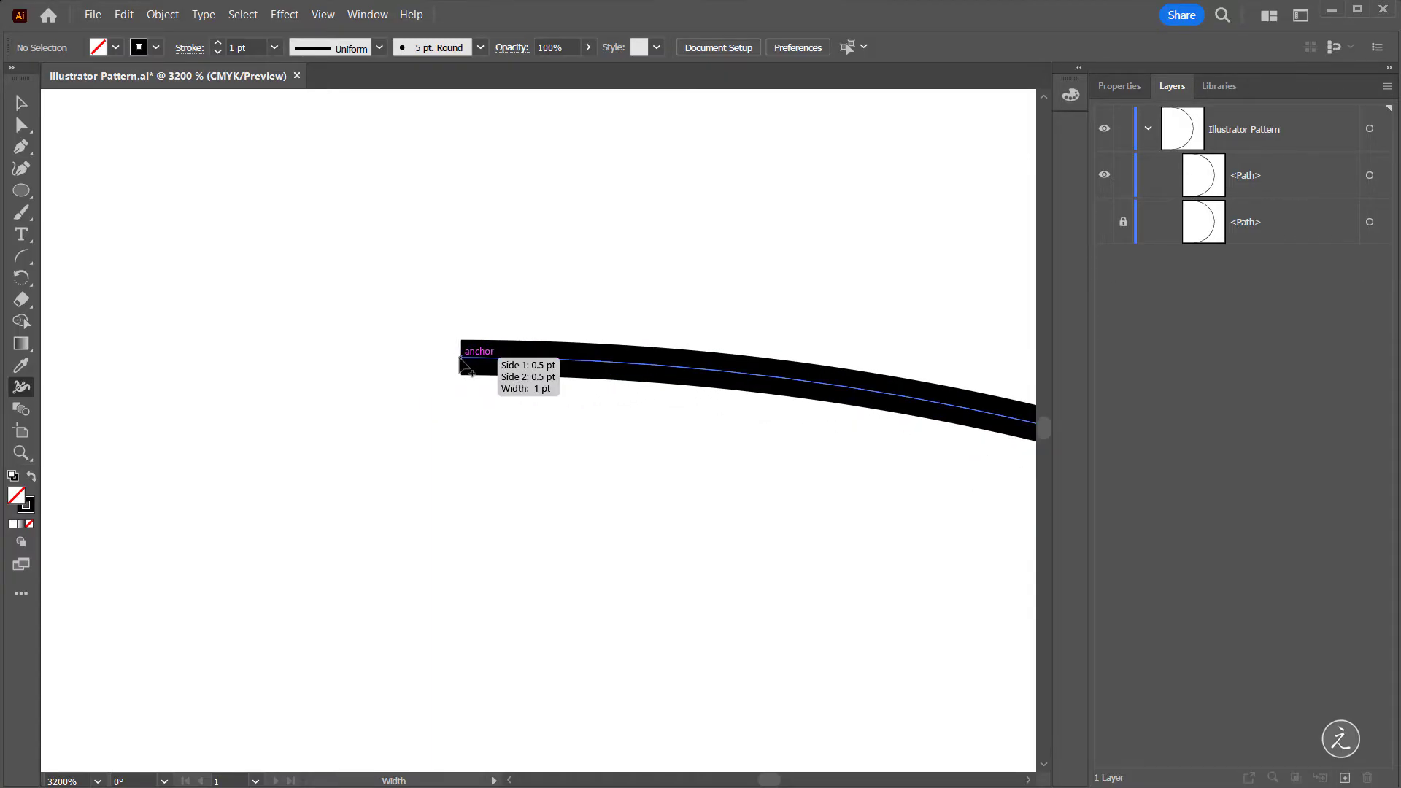
pyautogui.moveTo(462, 358); pyautogui.dragTo(469, 730)
# Step: Taper the stroke down to a fine point at the arc's bottom end
pyautogui.scroll(-5, 563, 562)
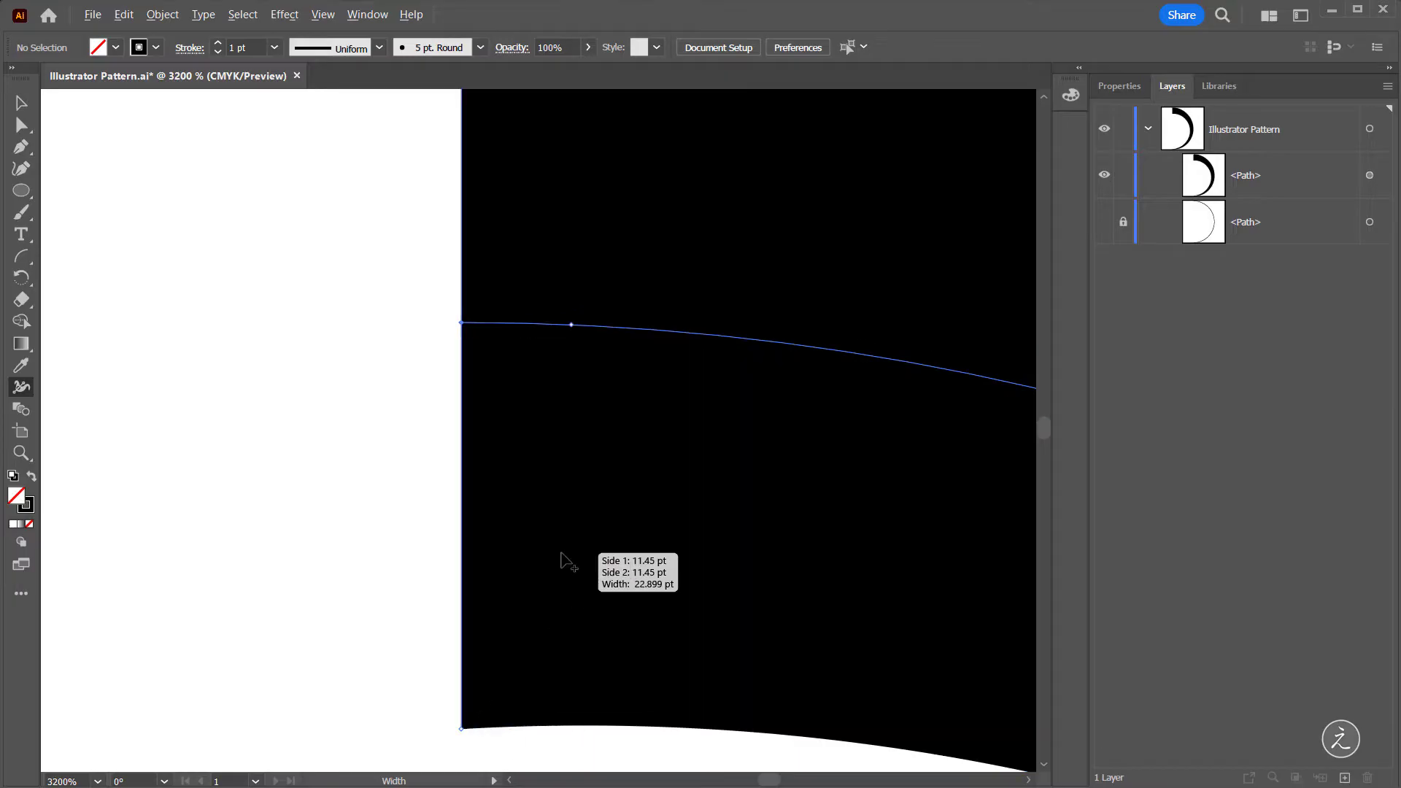
pyautogui.scroll(-2, 703, 501)
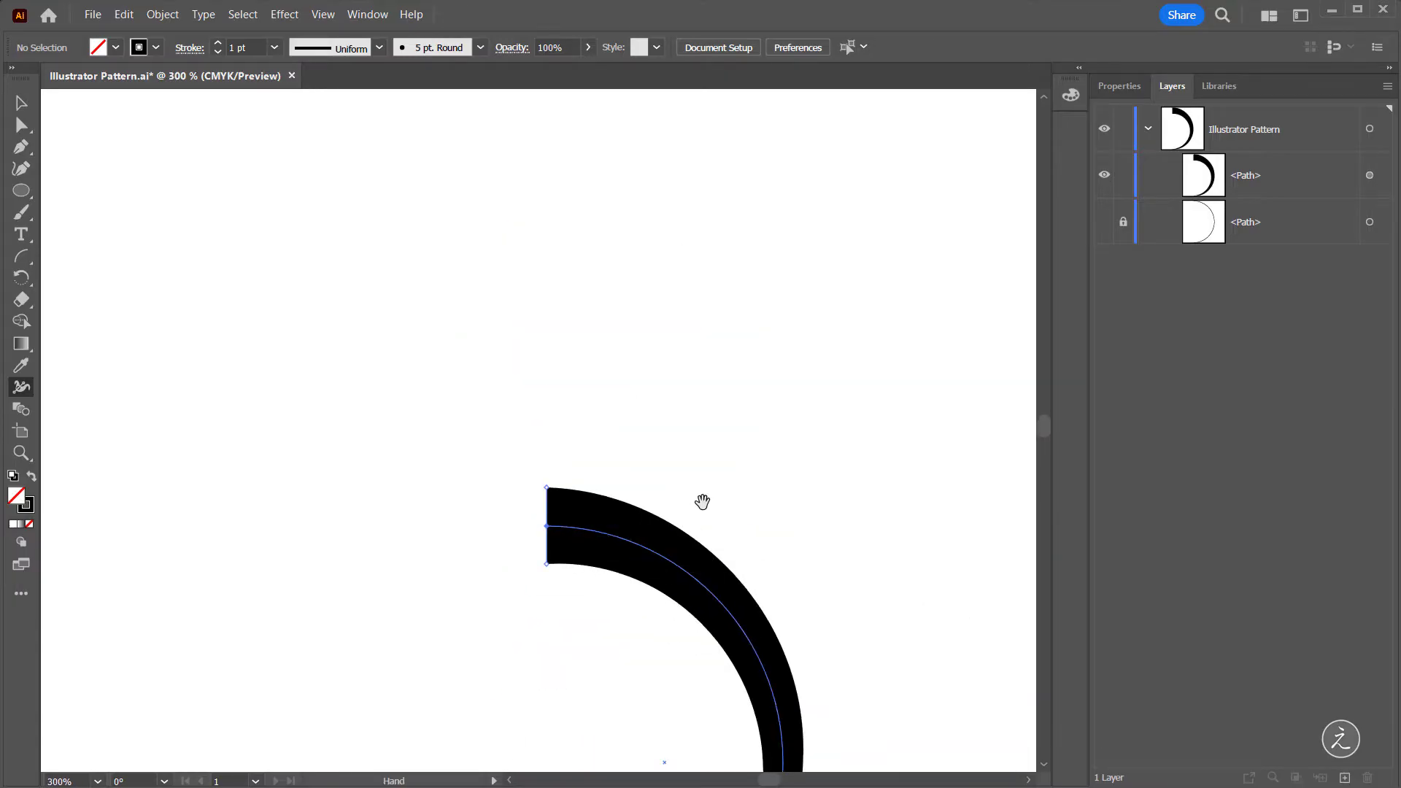
pyautogui.moveTo(703, 502); pyautogui.dragTo(681, 214)
pyautogui.moveTo(545, 531); pyautogui.dragTo(555, 422)
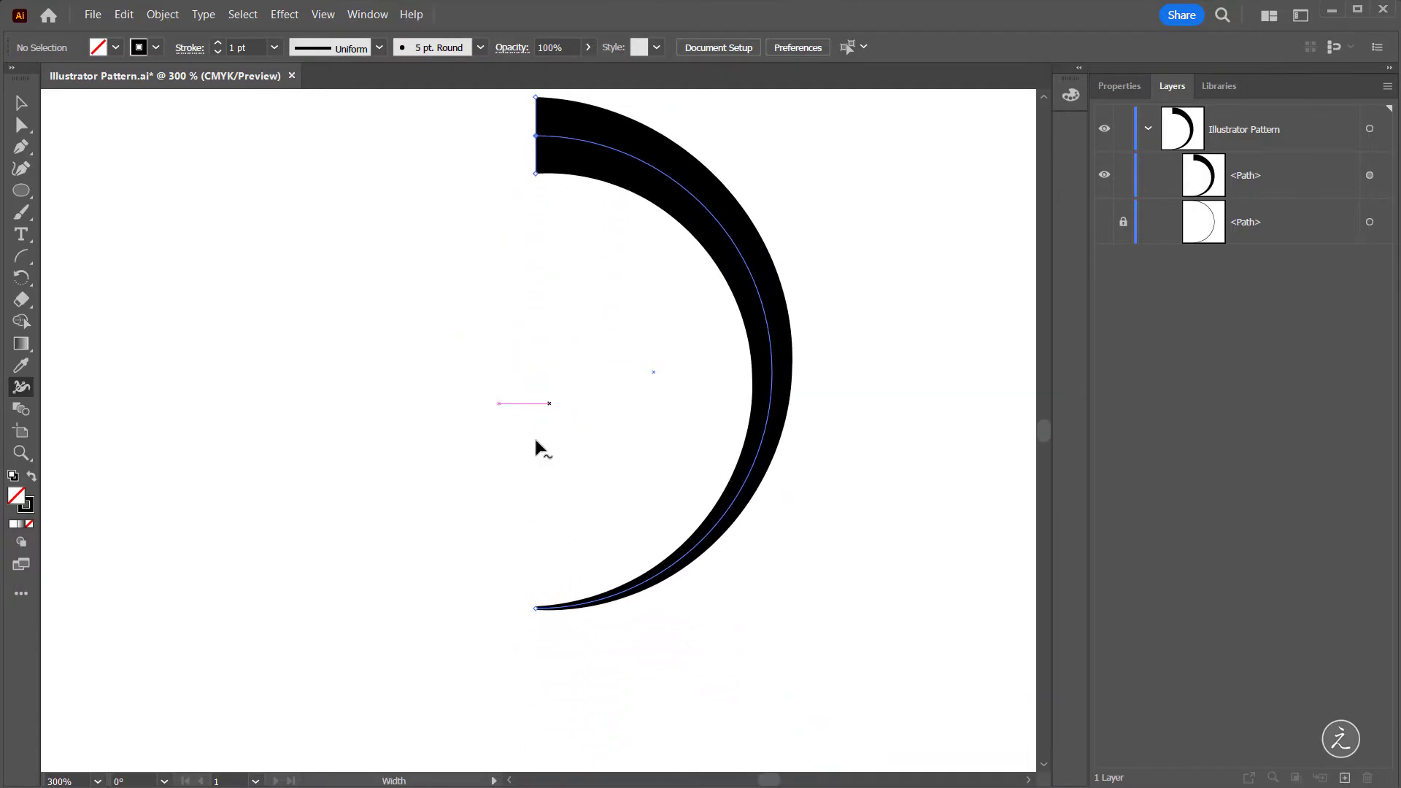
pyautogui.scroll(7, 551, 642)
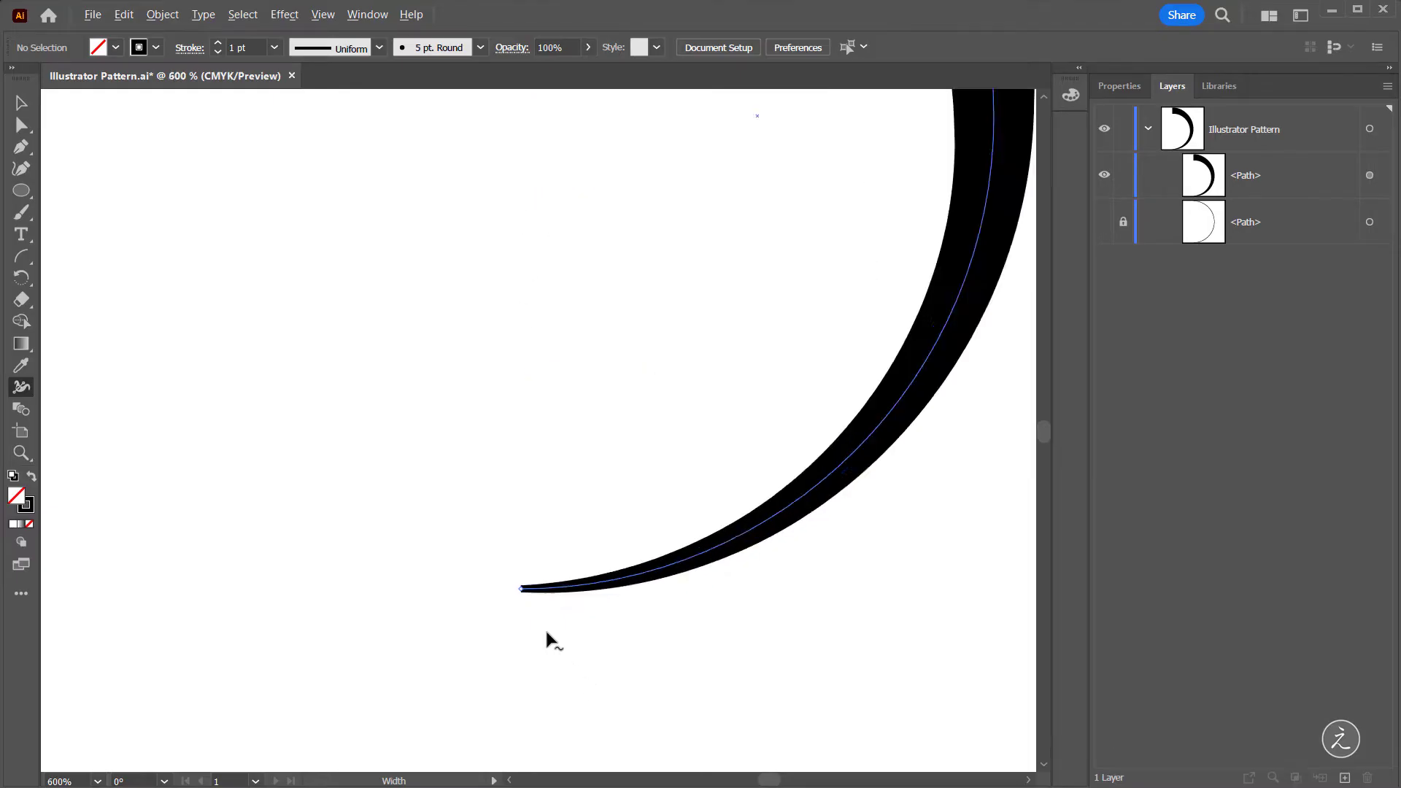
pyautogui.scroll(1, 526, 569)
pyautogui.moveTo(516, 562)
pyautogui.mouseDown()
pyautogui.moveTo(479, 519)
pyautogui.moveTo(517, 595)
pyautogui.mouseUp()
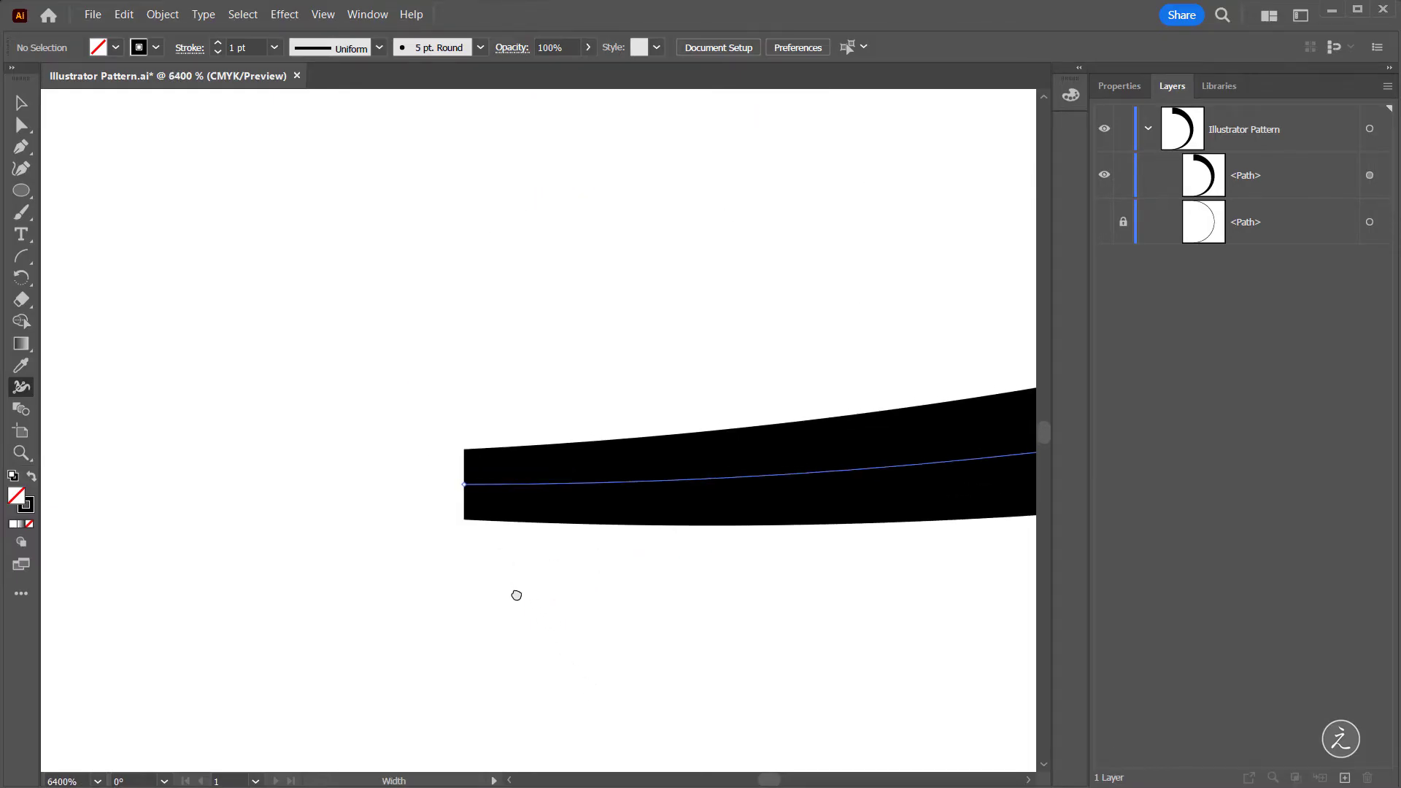
pyautogui.click(464, 521)
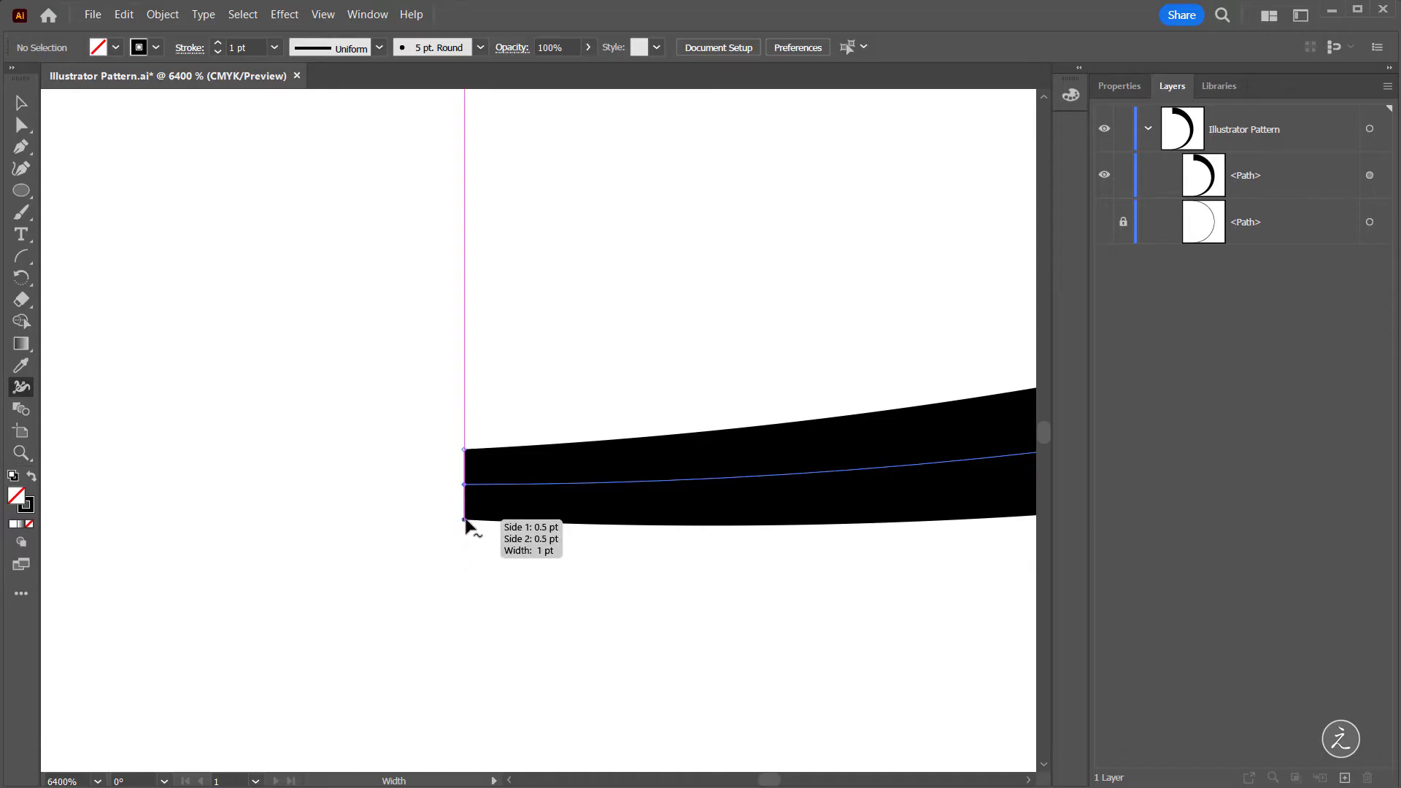
pyautogui.moveTo(465, 521); pyautogui.dragTo(465, 486)
pyautogui.scroll(-11, 443, 475)
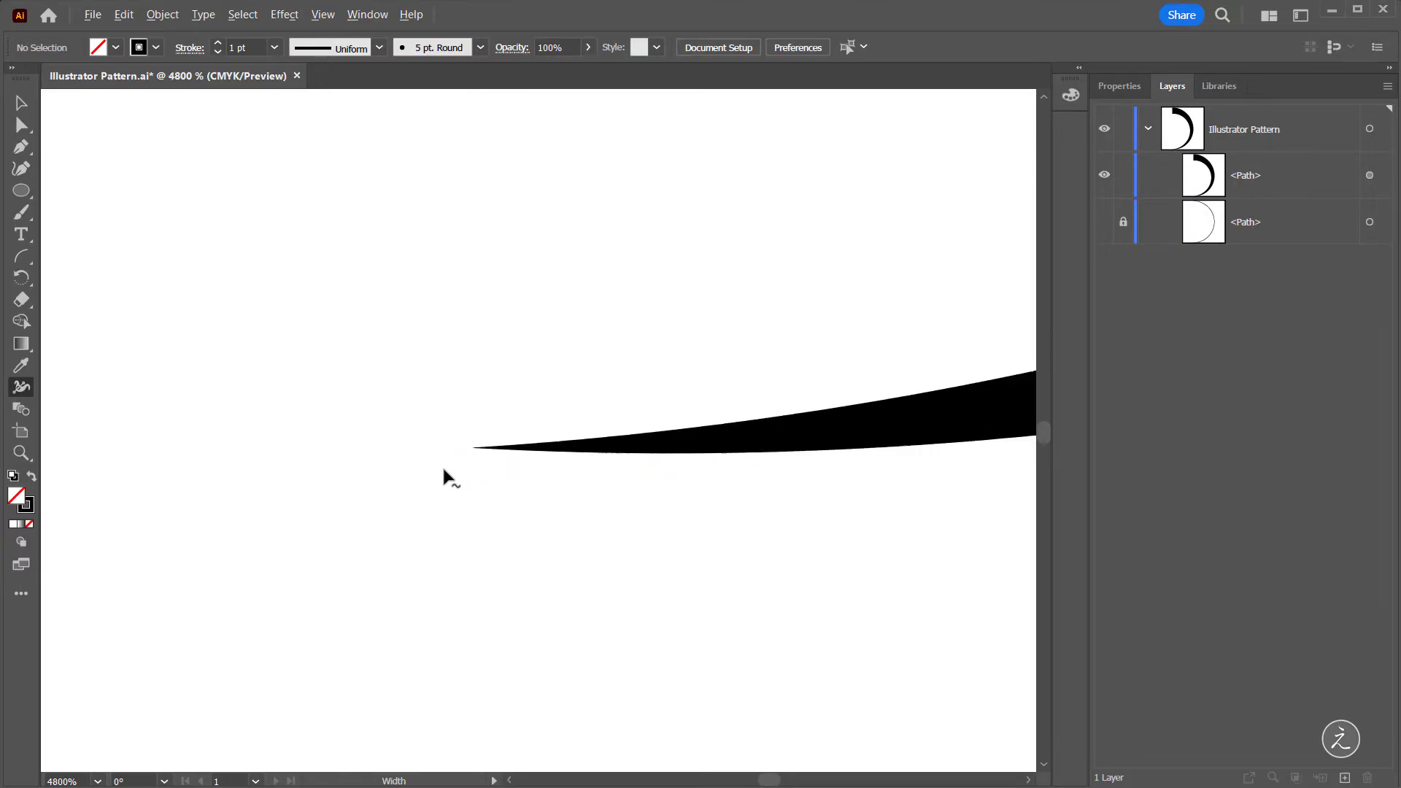
pyautogui.moveTo(468, 298); pyautogui.dragTo(545, 418)
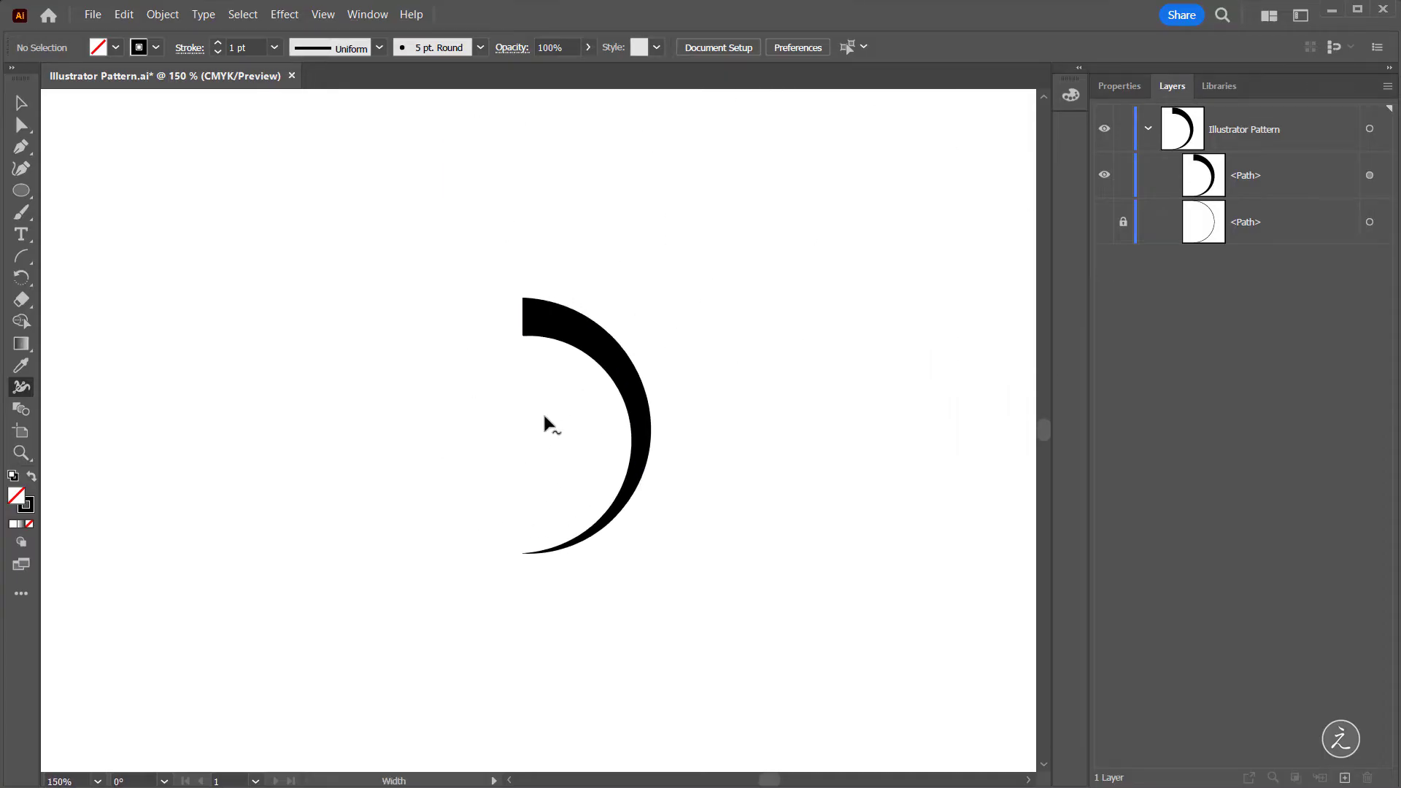
pyautogui.scroll(1, 570, 427)
# Step: Select the tapered arc and set the Rotate tool's pivot on its bottom end point
pyautogui.click(22, 103)
pyautogui.moveTo(397, 261); pyautogui.dragTo(730, 443)
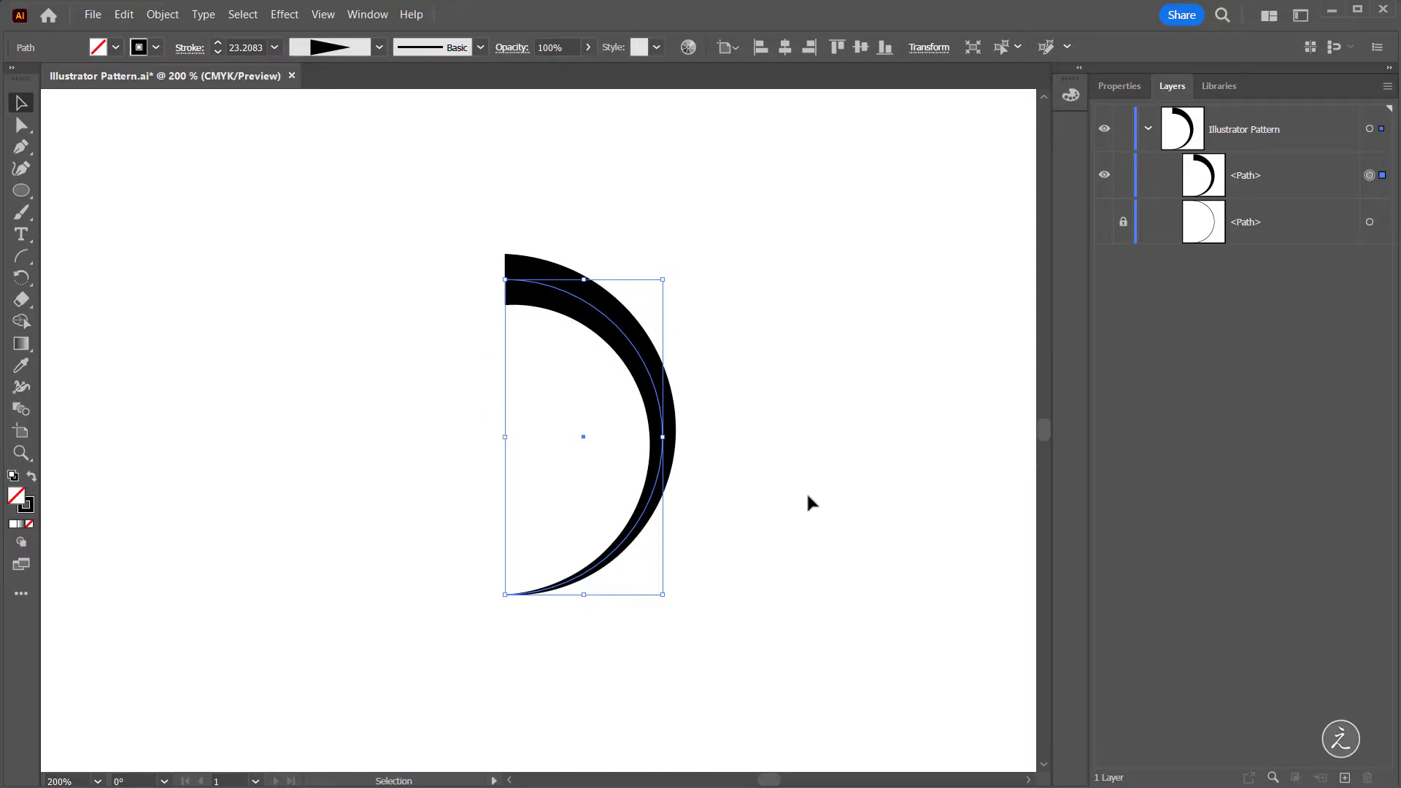
pyautogui.click(21, 277)
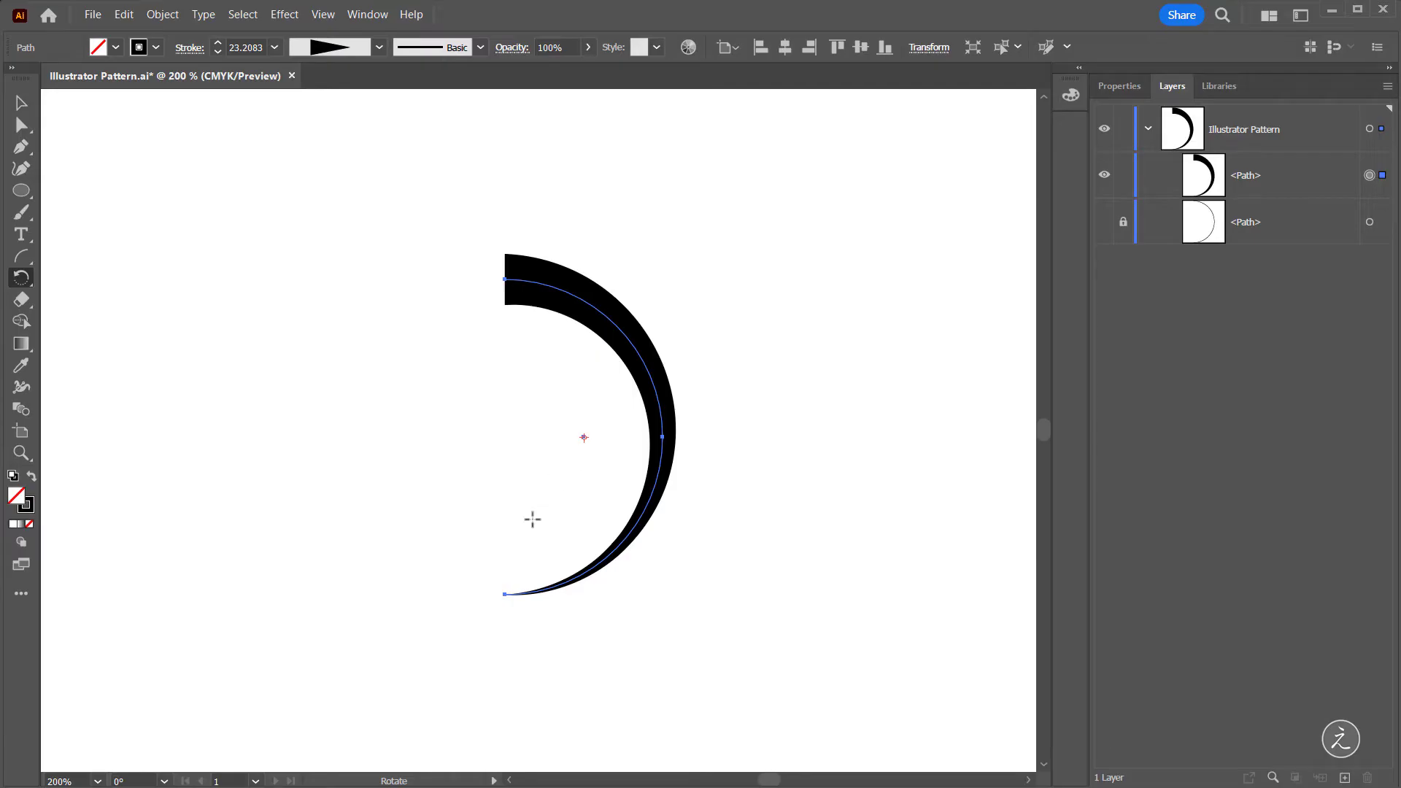
pyautogui.click(505, 593)
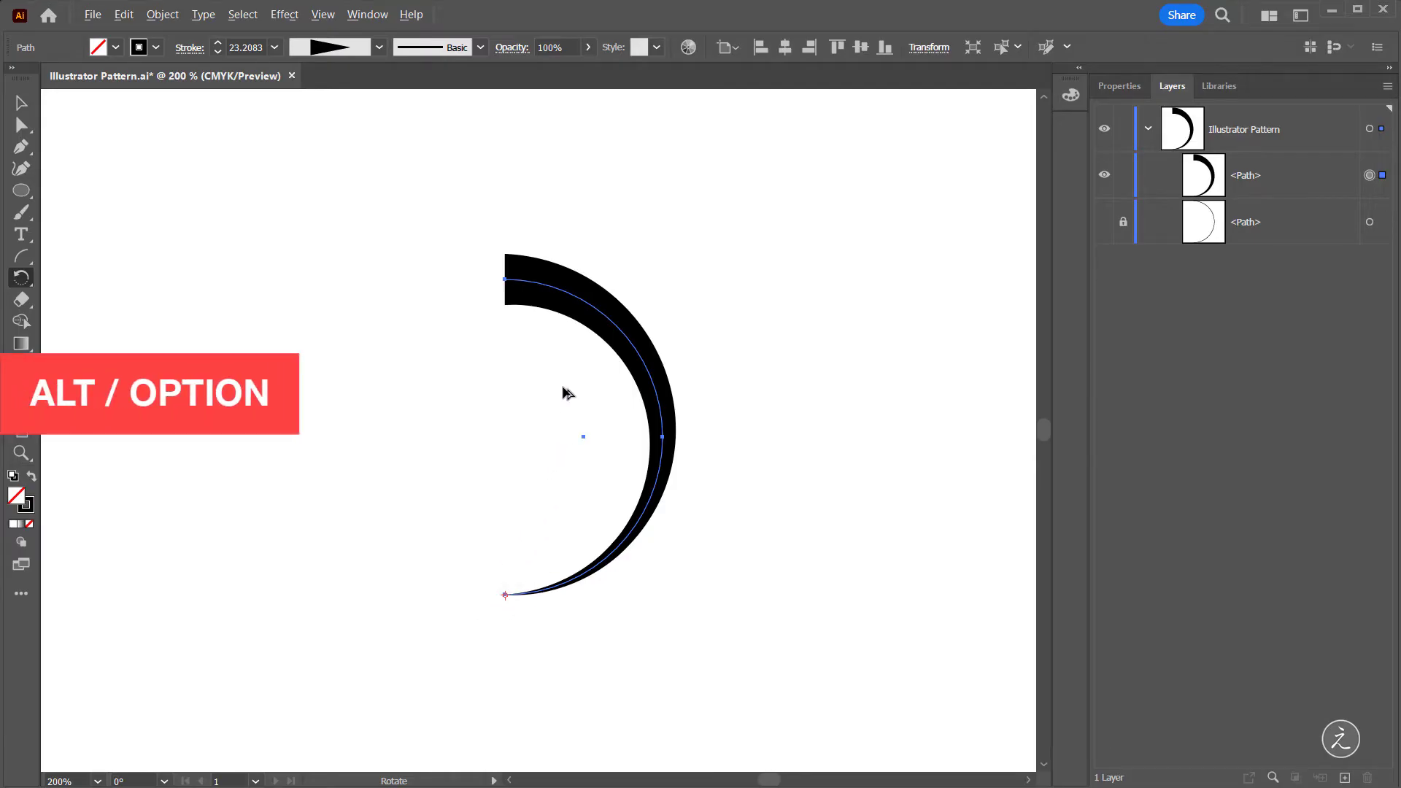
# Step: Alt-drag a copy of the arc rotated -45° around the bottom pivot
pyautogui.moveTo(562, 372); pyautogui.dragTo(706, 414)
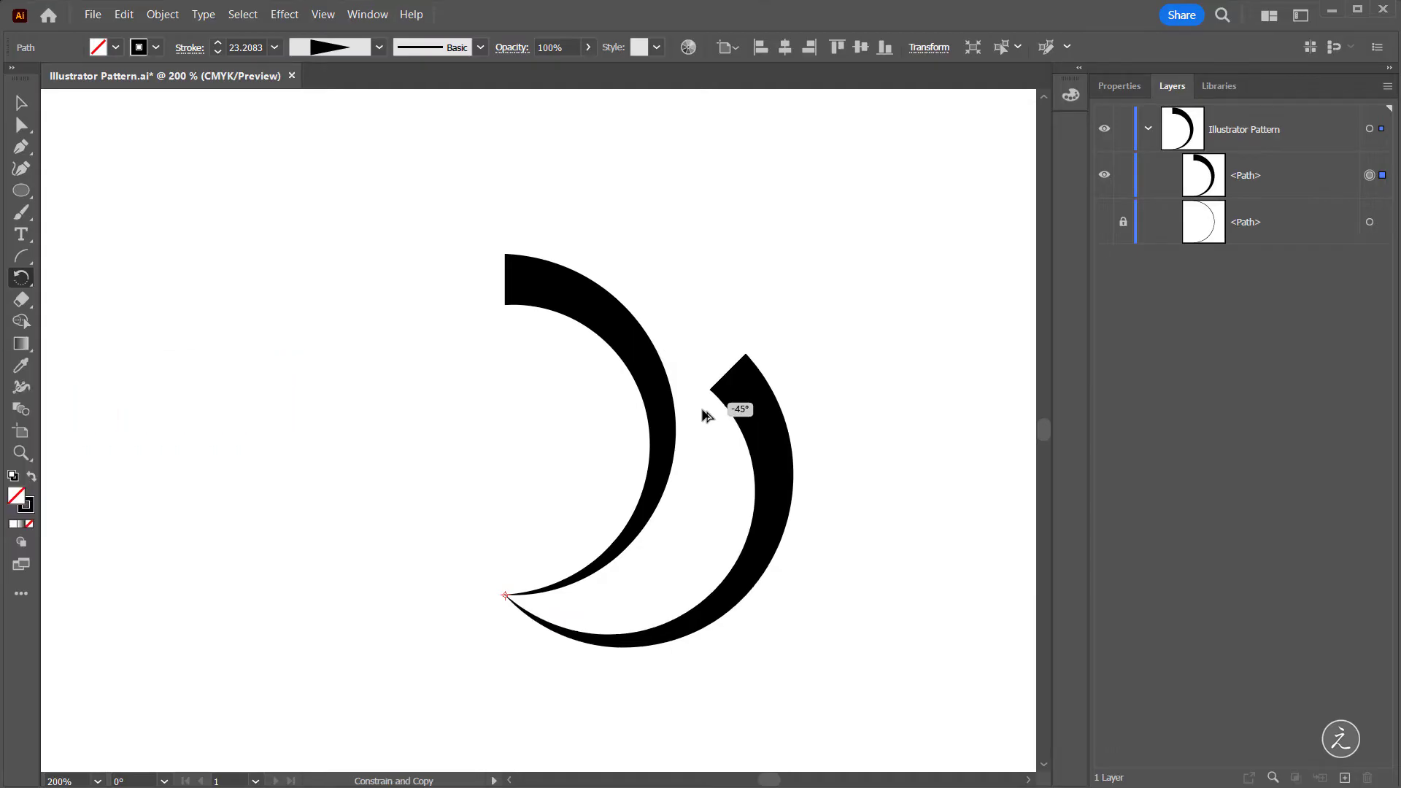
pyautogui.moveTo(706, 416); pyautogui.dragTo(706, 415)
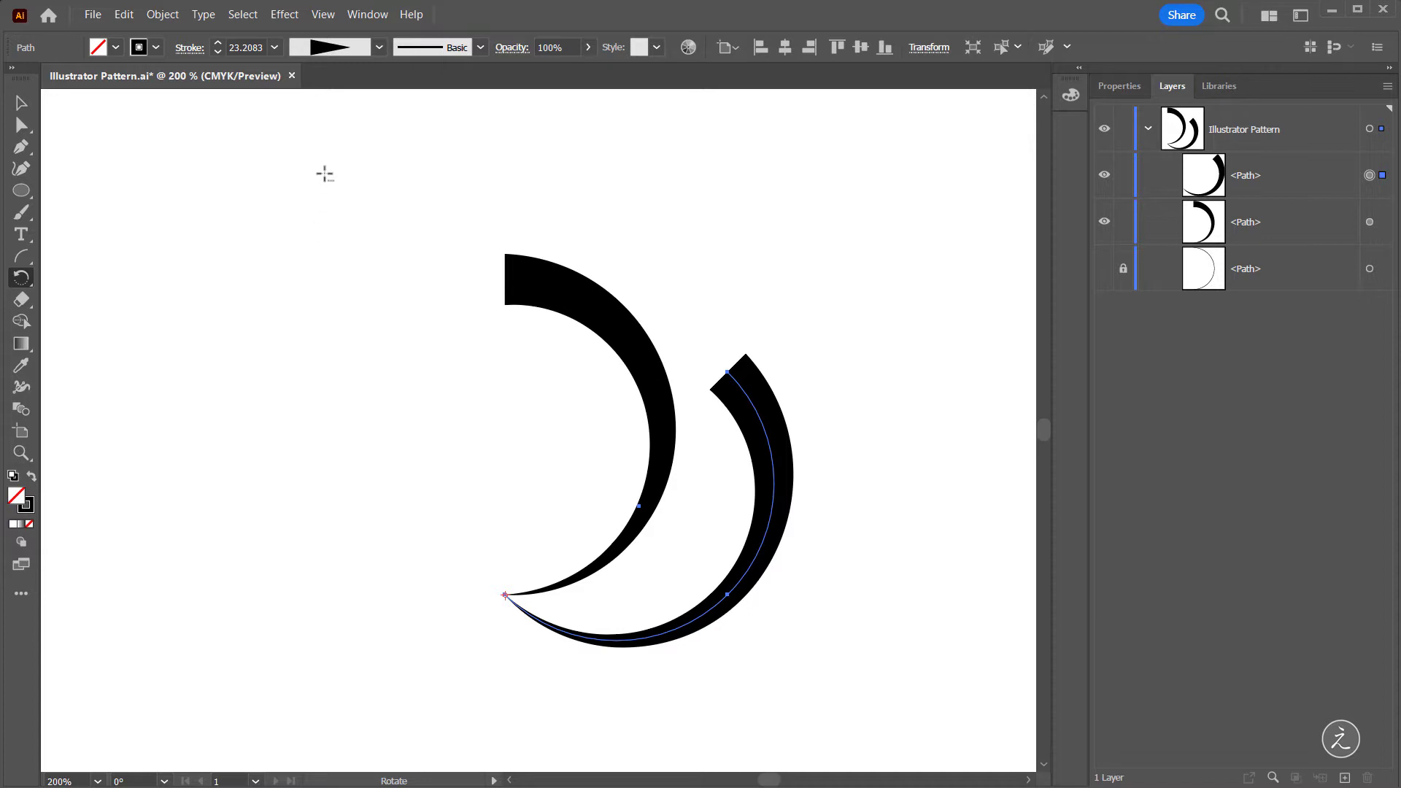
pyautogui.click(168, 18)
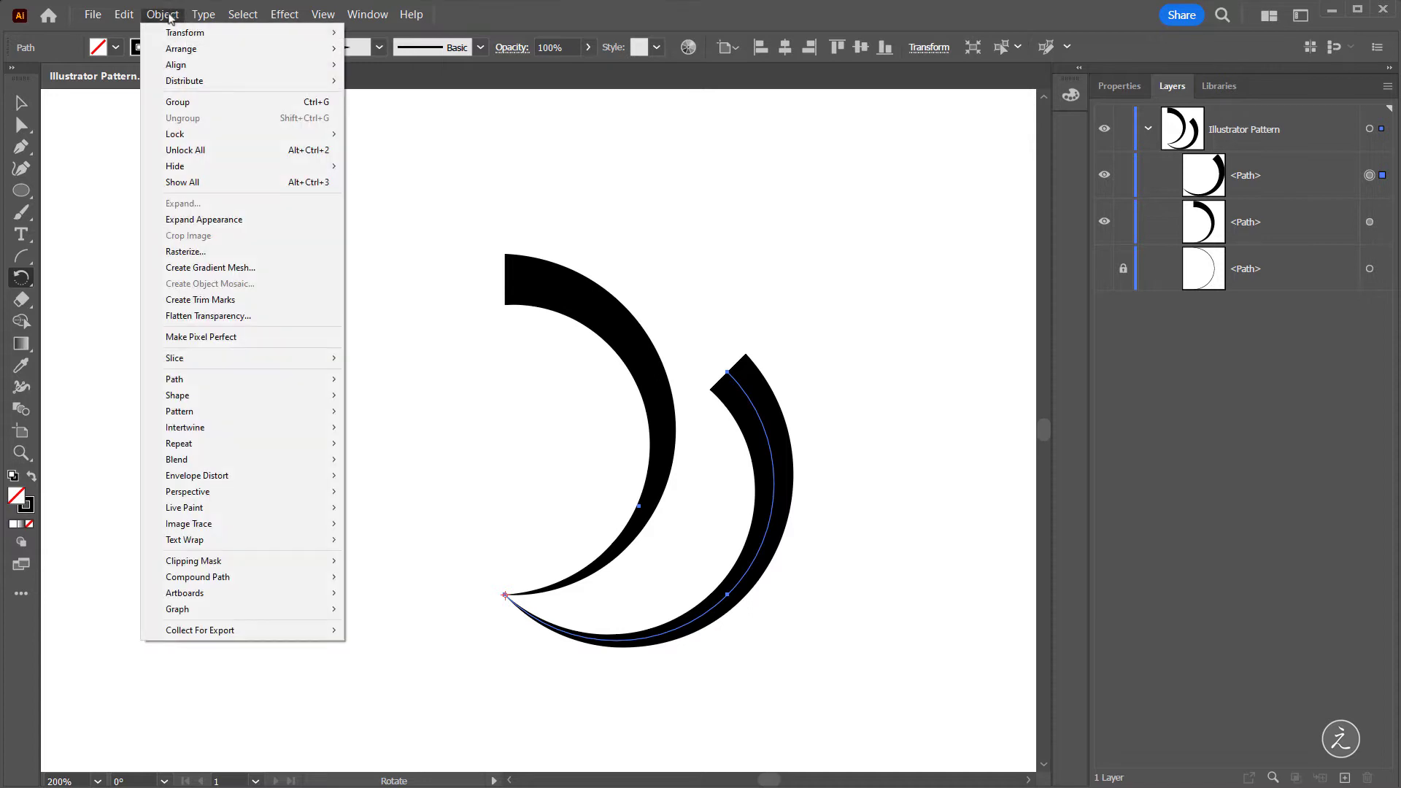
# Step: Repeat the rotated copy with Transform Again and Ctrl+D until eight arcs close the swirl
pyautogui.moveTo(191, 33)
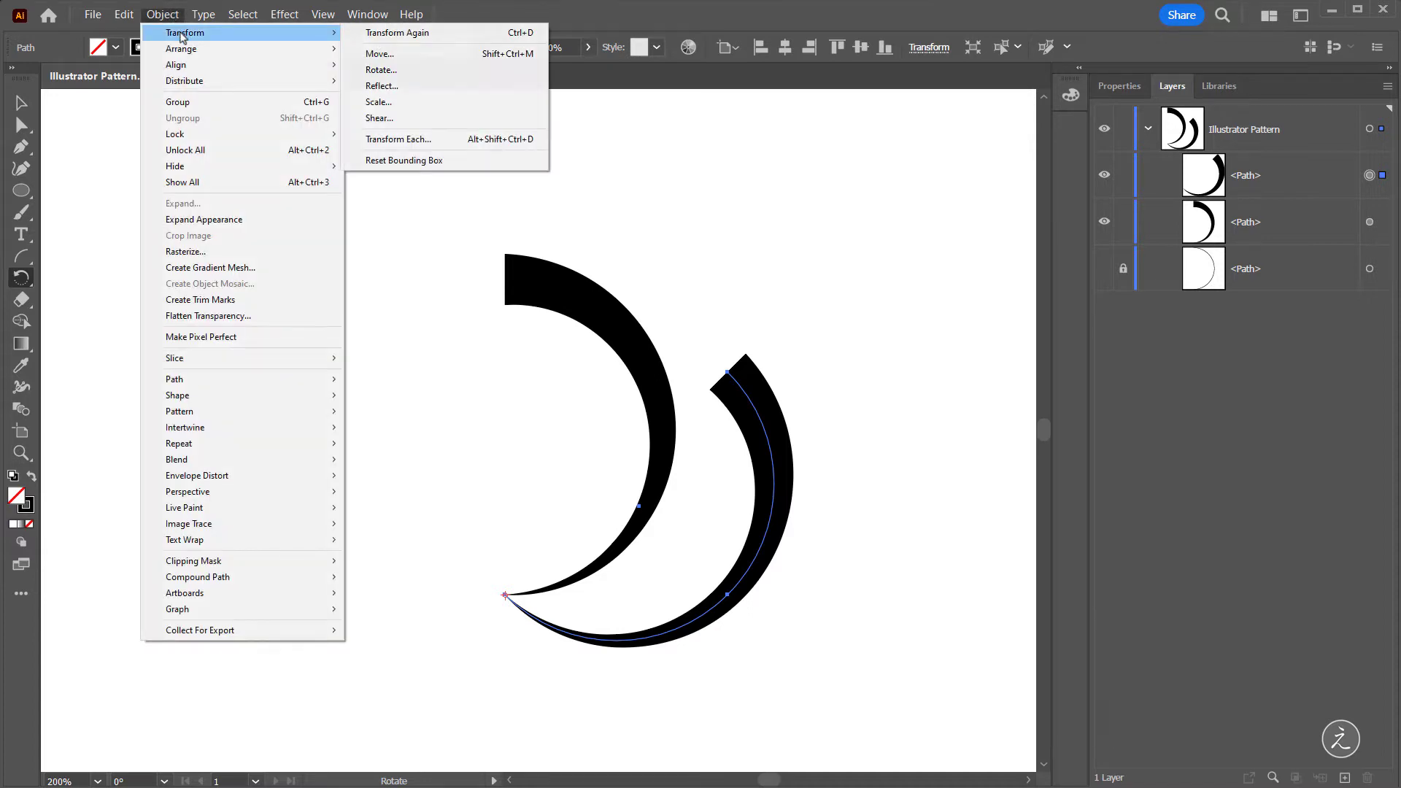
pyautogui.click(455, 39)
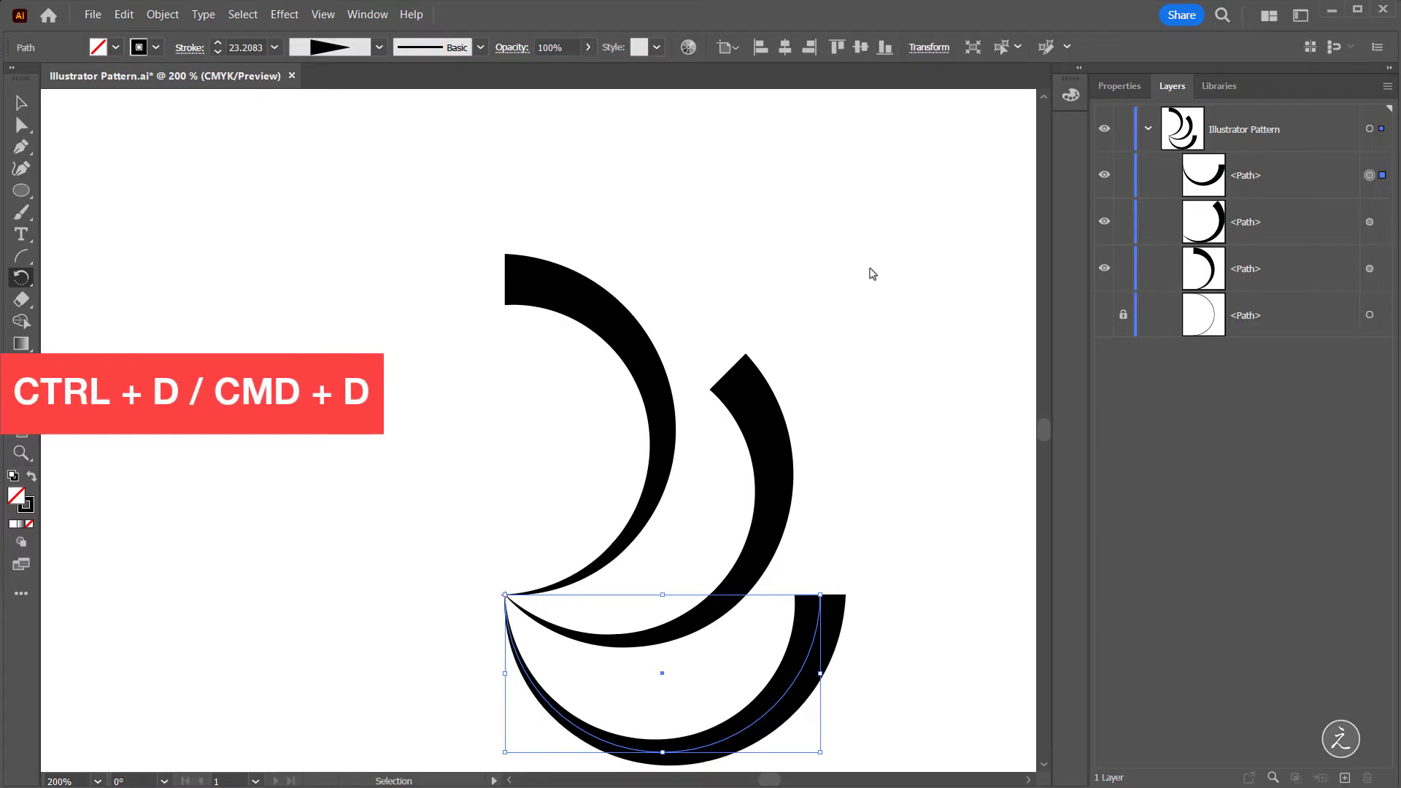
pyautogui.hotkey('ctrl', 'd')
pyautogui.hotkey('ctrl', 'd')
pyautogui.hotkey('ctrl', 'd')
pyautogui.hotkey('ctrl', 'd')
pyautogui.hotkey('ctrl', 'd')
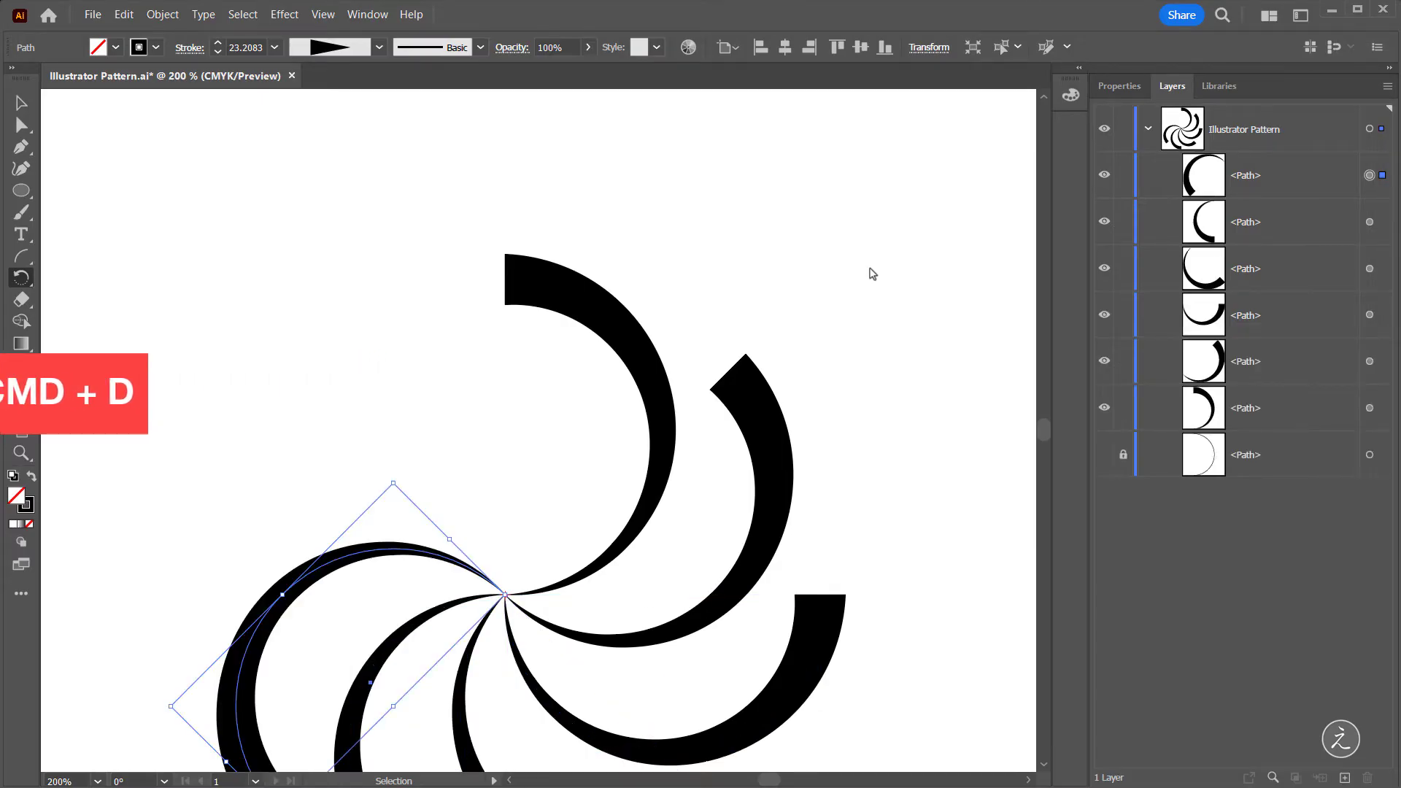
# Step: Zoom out and marquee-select all eight swirl arcs
pyautogui.click(21, 102)
pyautogui.scroll(-2, 660, 548)
pyautogui.scroll(-2, 694, 474)
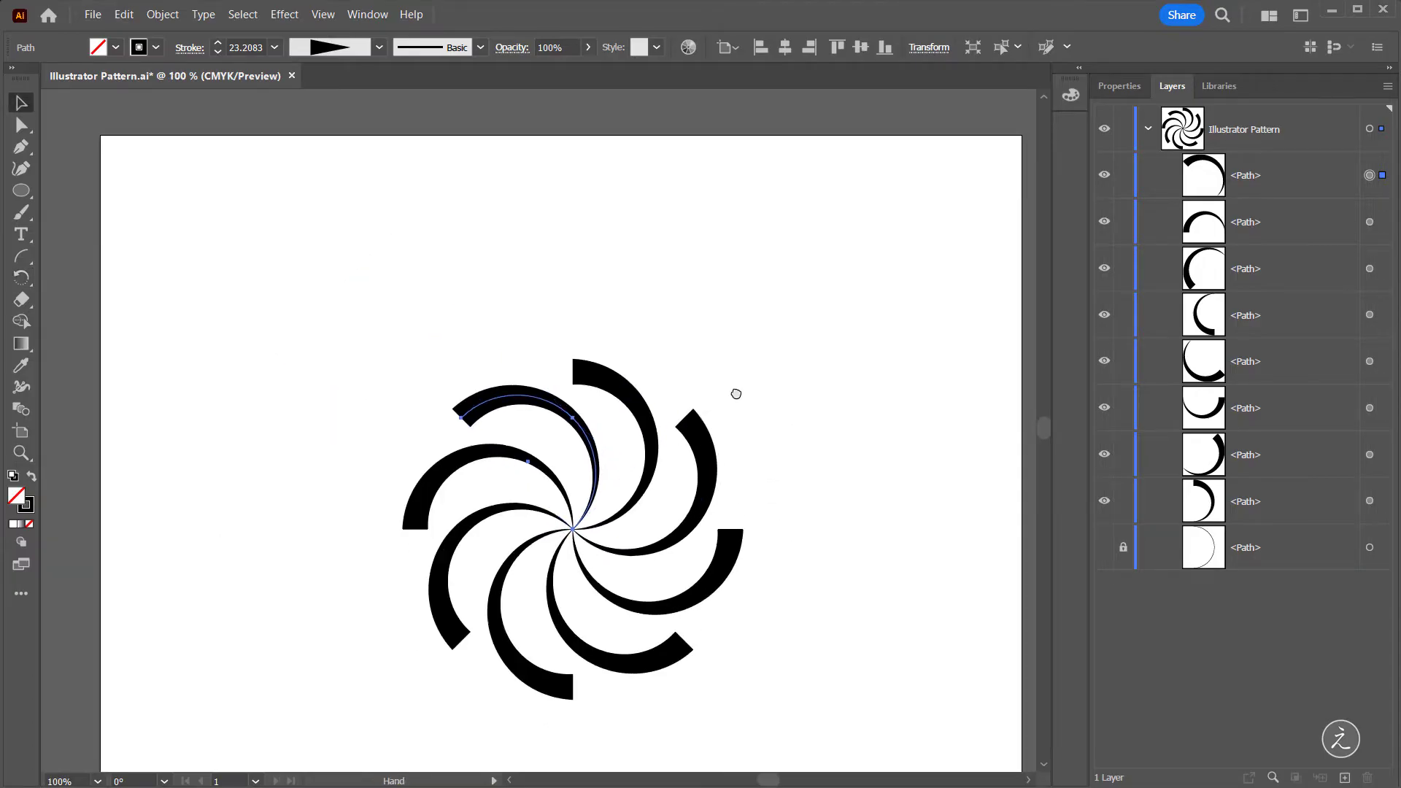
pyautogui.moveTo(282, 243); pyautogui.dragTo(810, 729)
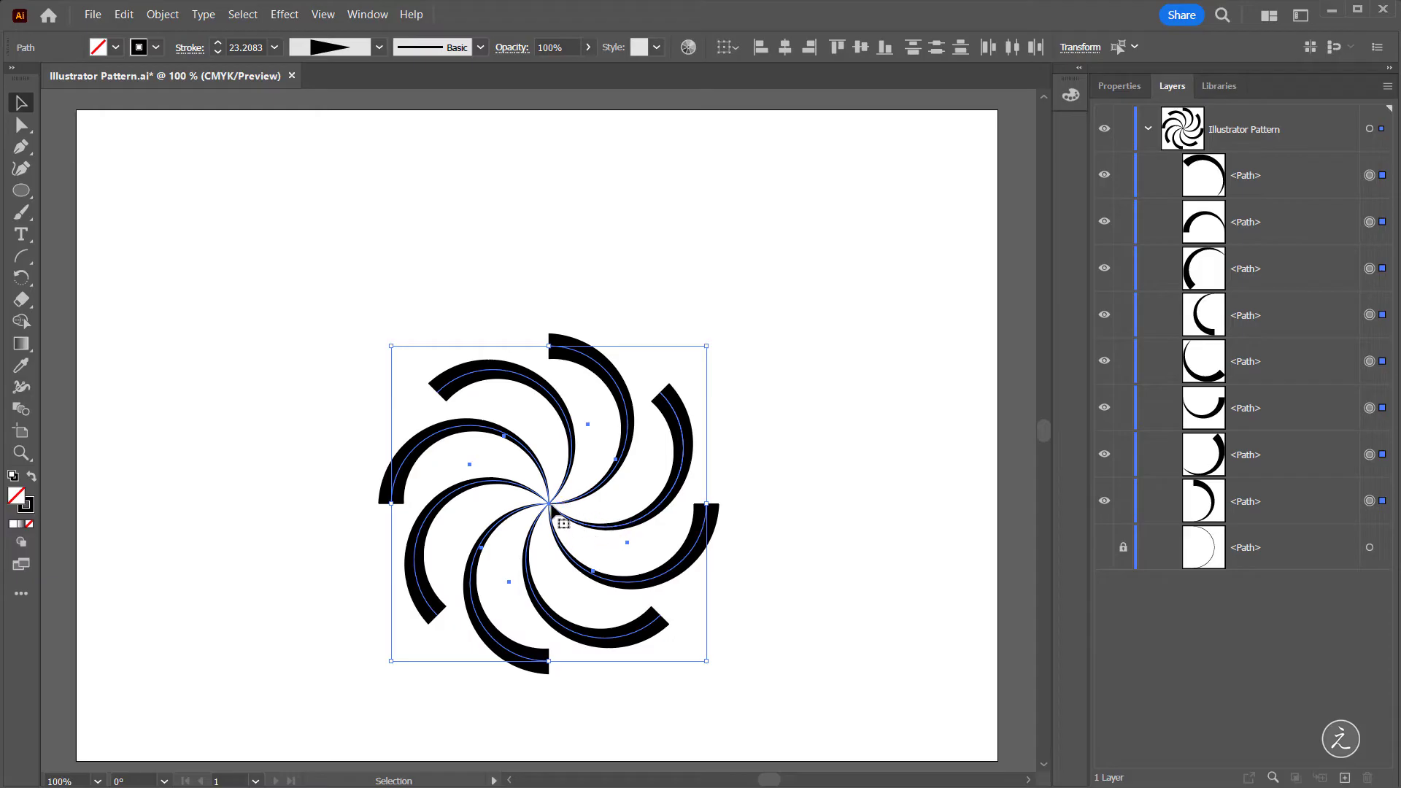
# Step: Move the swirl up slightly and reselect all eight arcs
pyautogui.moveTo(548, 503); pyautogui.dragTo(540, 437)
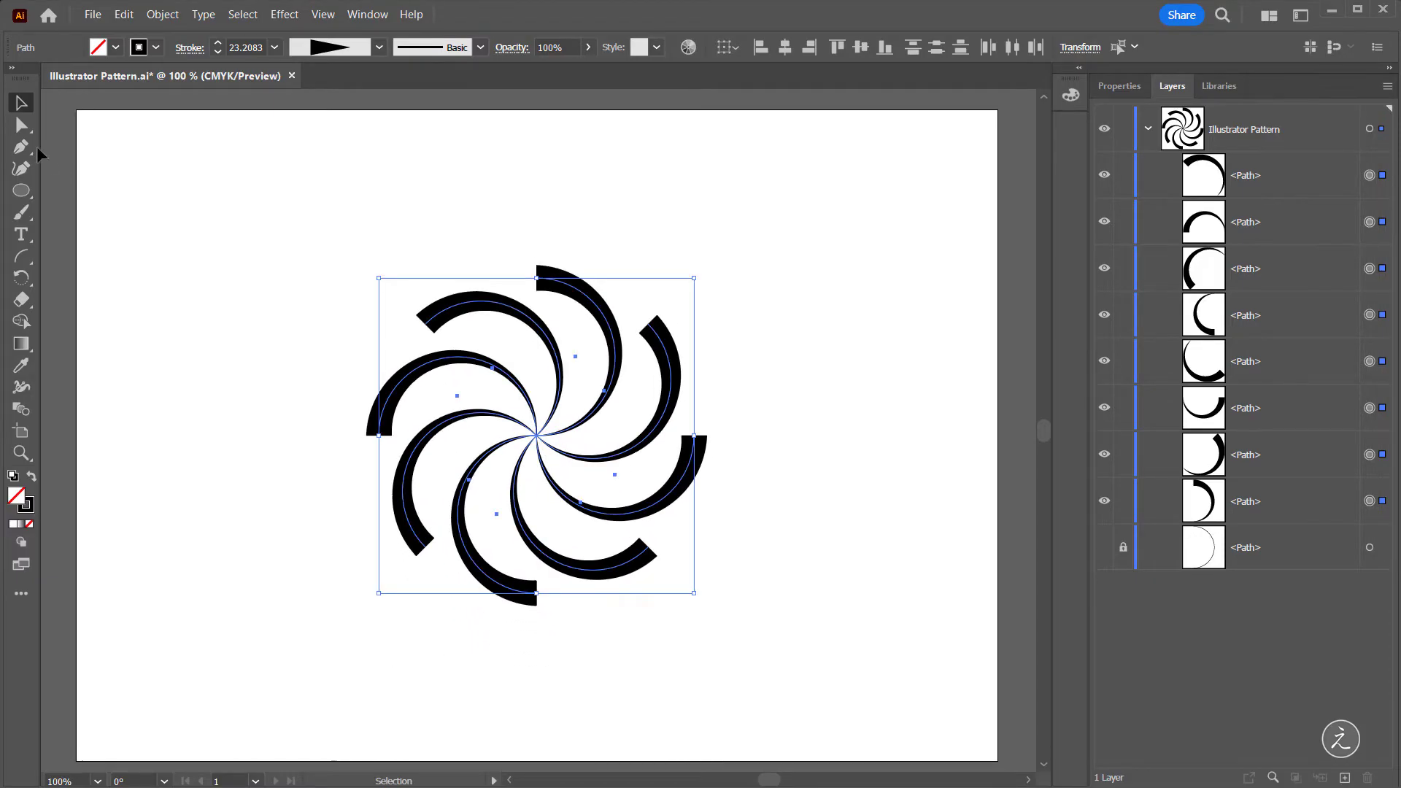
pyautogui.click(284, 223)
pyautogui.moveTo(253, 191); pyautogui.dragTo(744, 651)
# Step: Change the swirl strokes from black to the orange Foliage library swatch
pyautogui.click(28, 507)
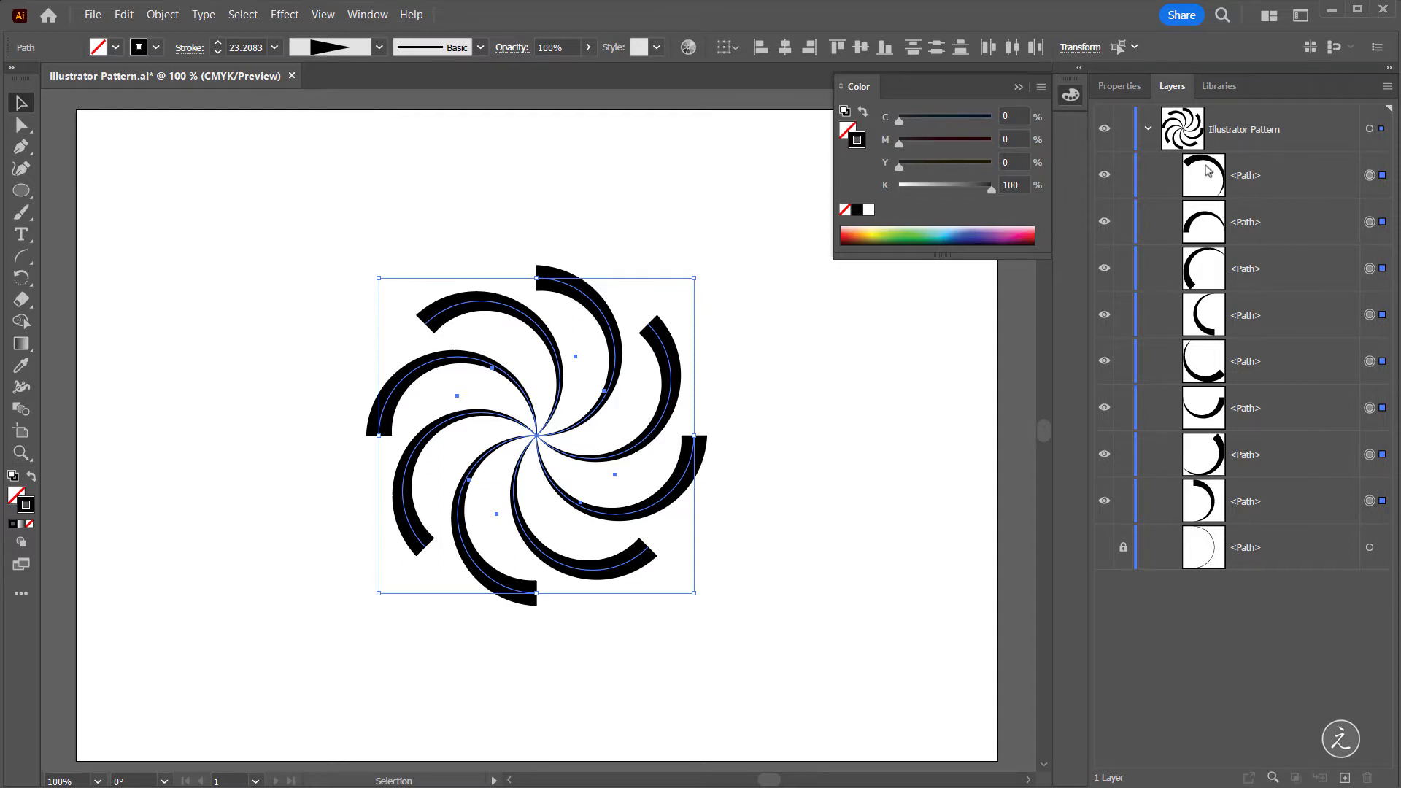
pyautogui.click(1226, 89)
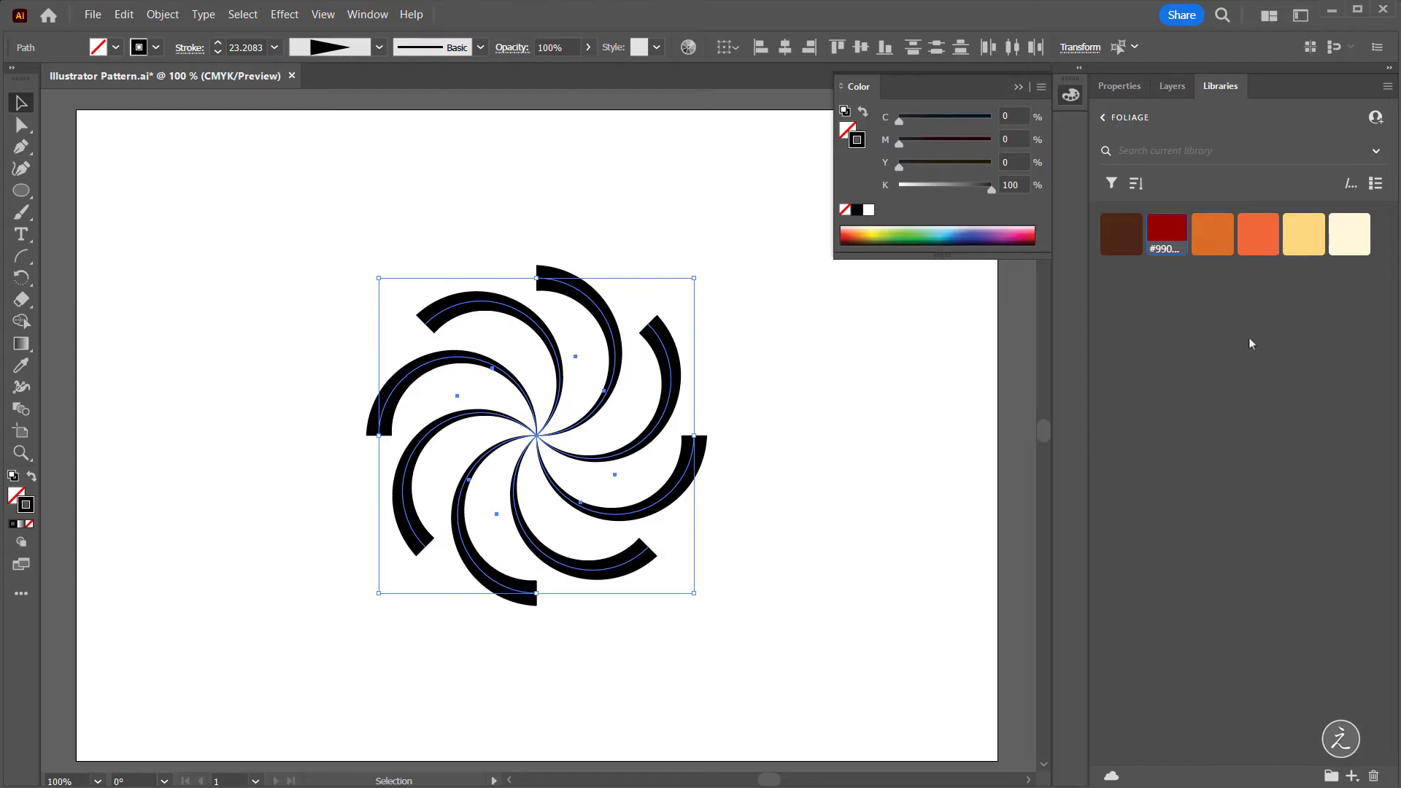
pyautogui.click(1255, 233)
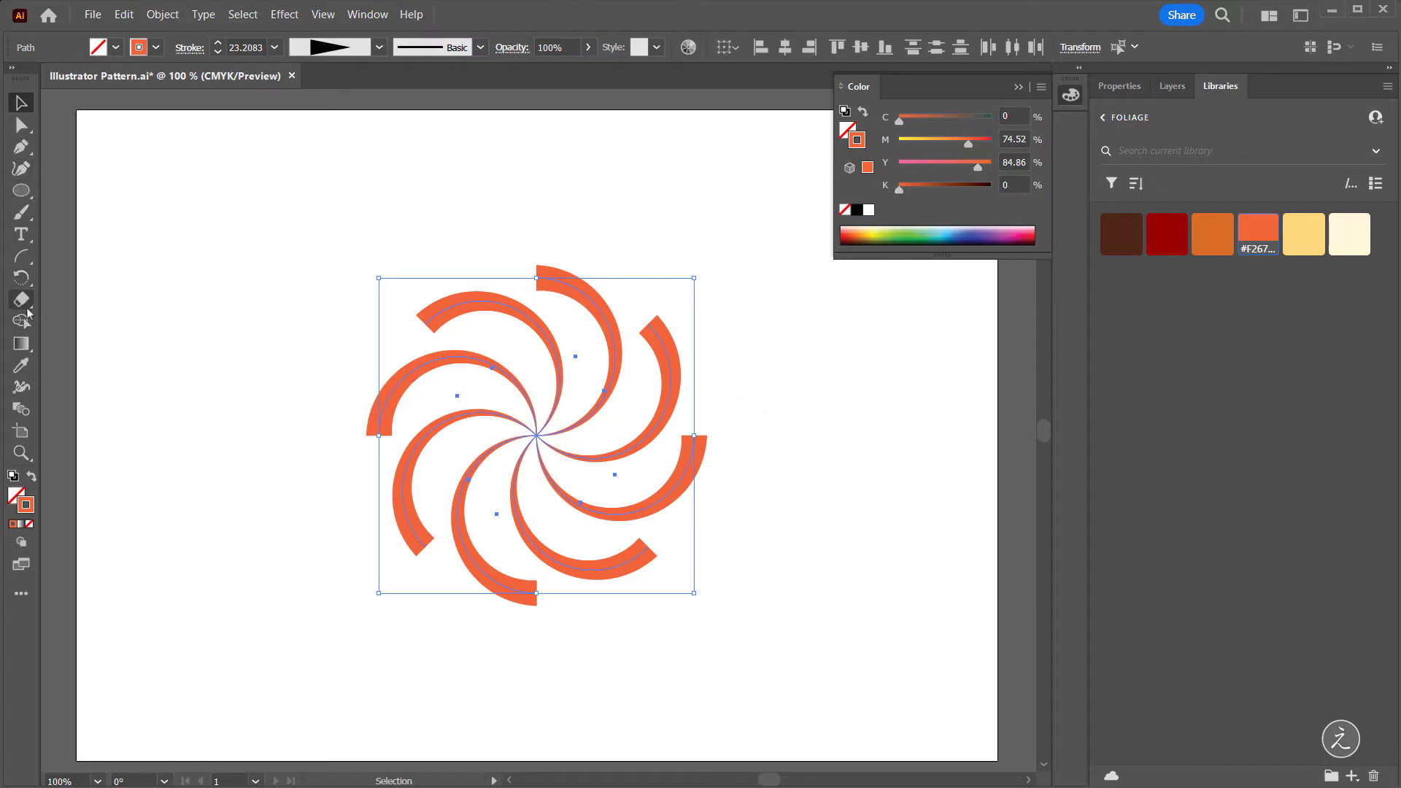
pyautogui.click(21, 278)
pyautogui.rightClick(20, 278)
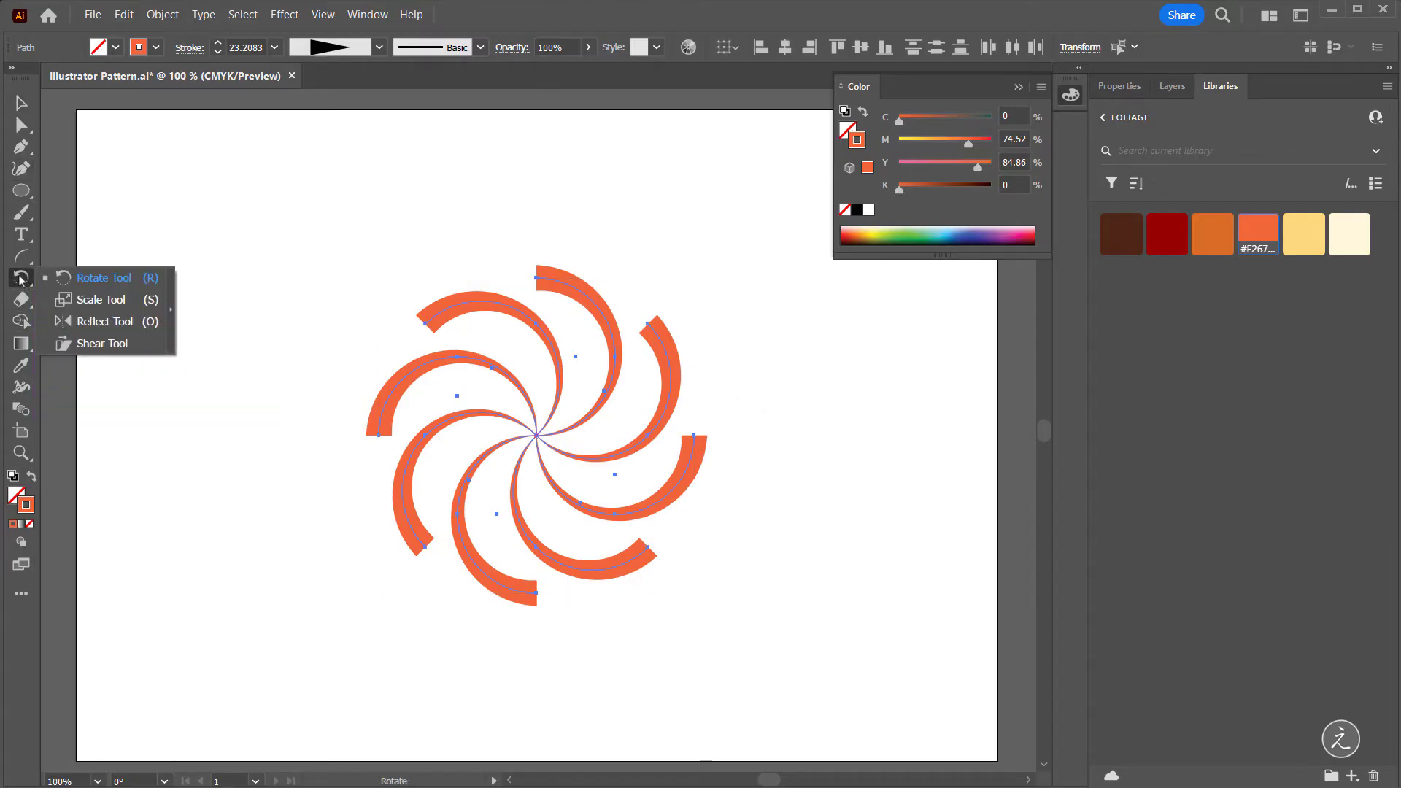
# Step: Reflect a copy of the orange swirl across the Vertical axis with the Reflect tool
pyautogui.click(134, 327)
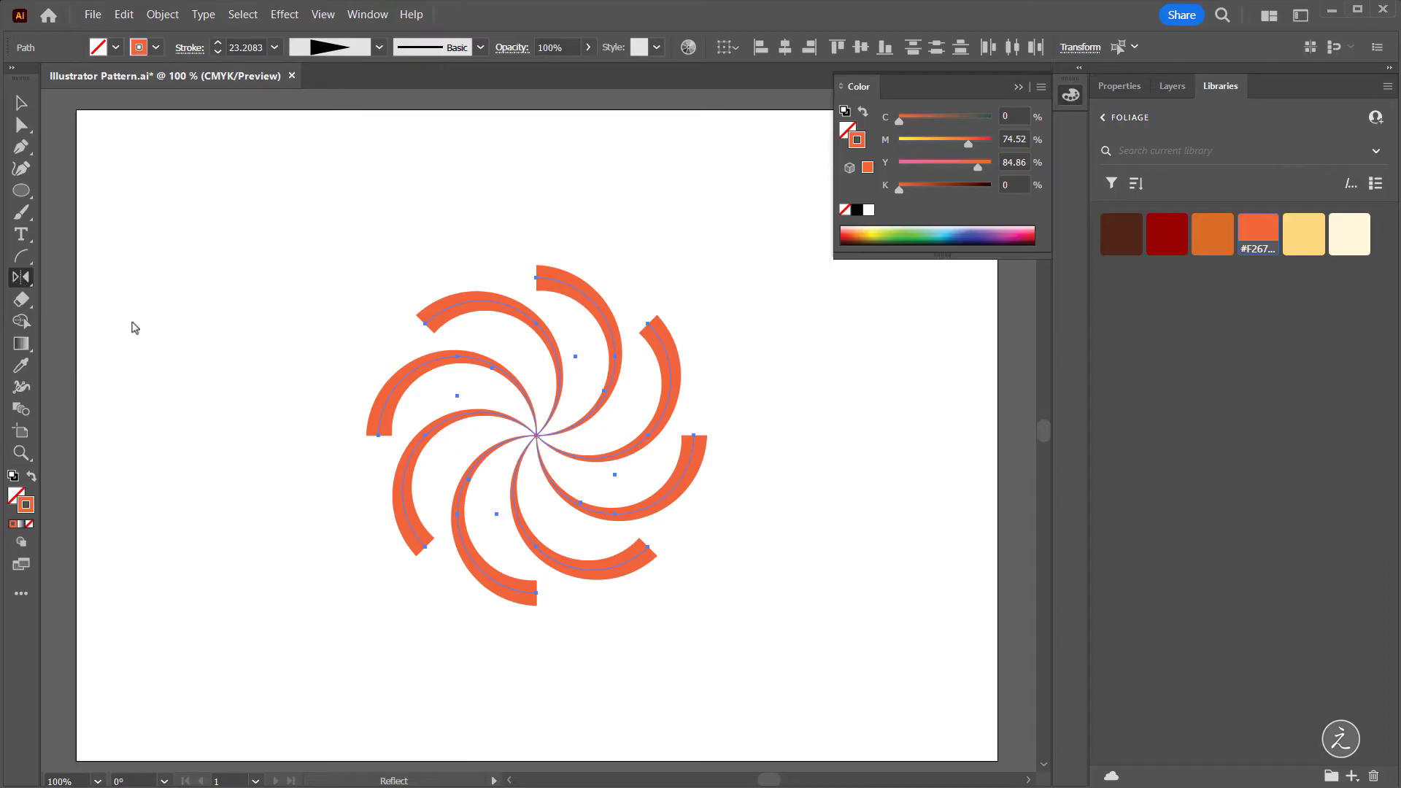
pyautogui.doubleClick(22, 277)
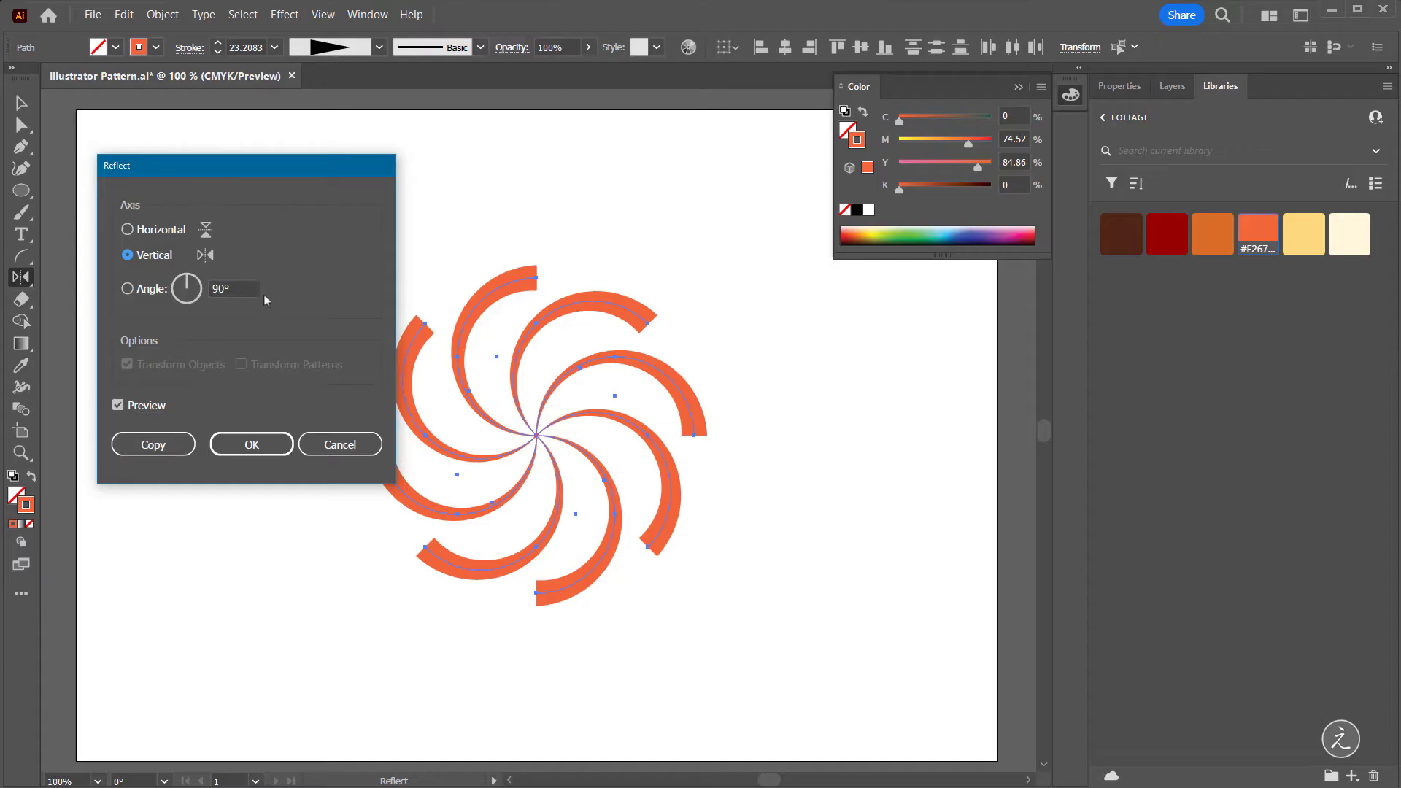
pyautogui.click(138, 447)
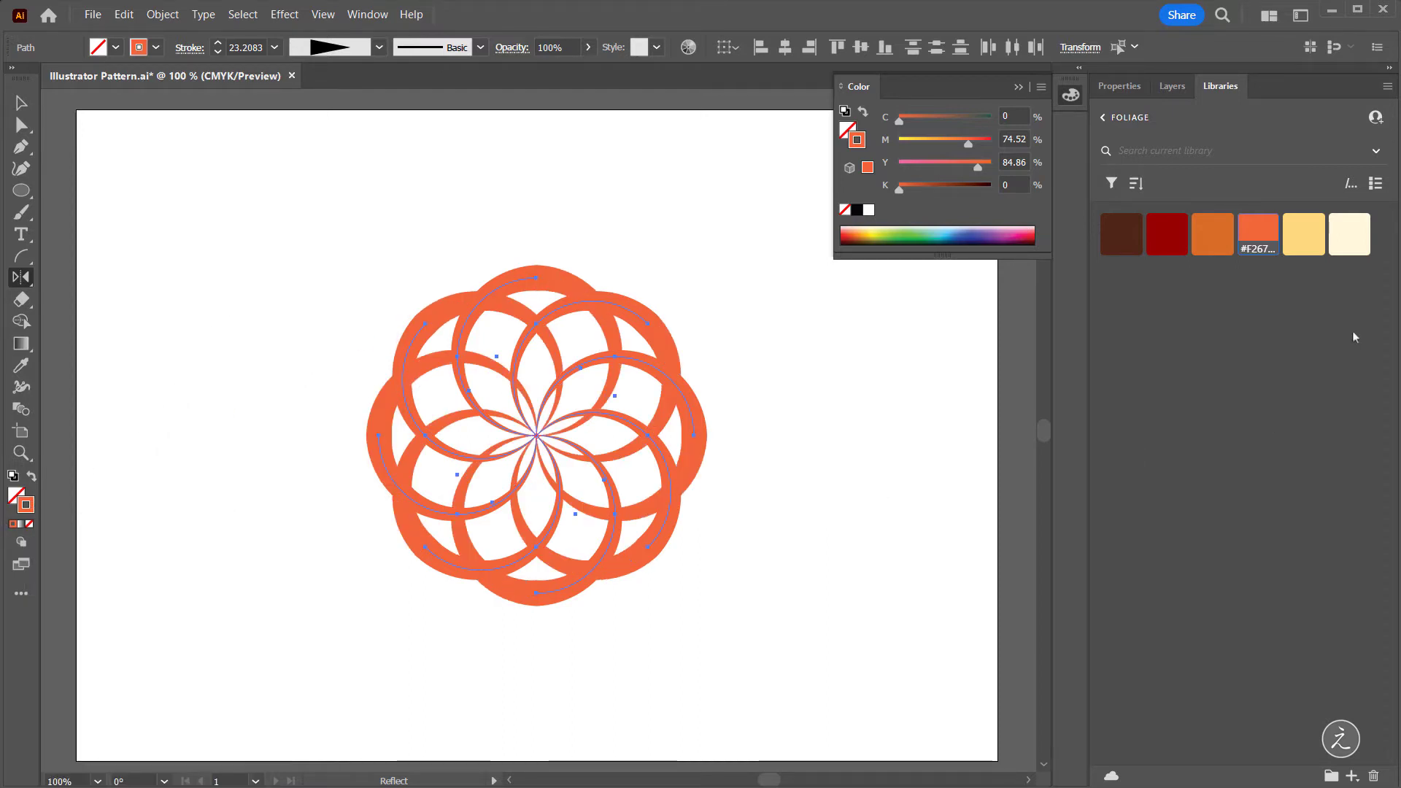
# Step: Give the mirrored swirl a dark red stroke from the library and deselect it
pyautogui.click(1171, 230)
pyautogui.click(21, 103)
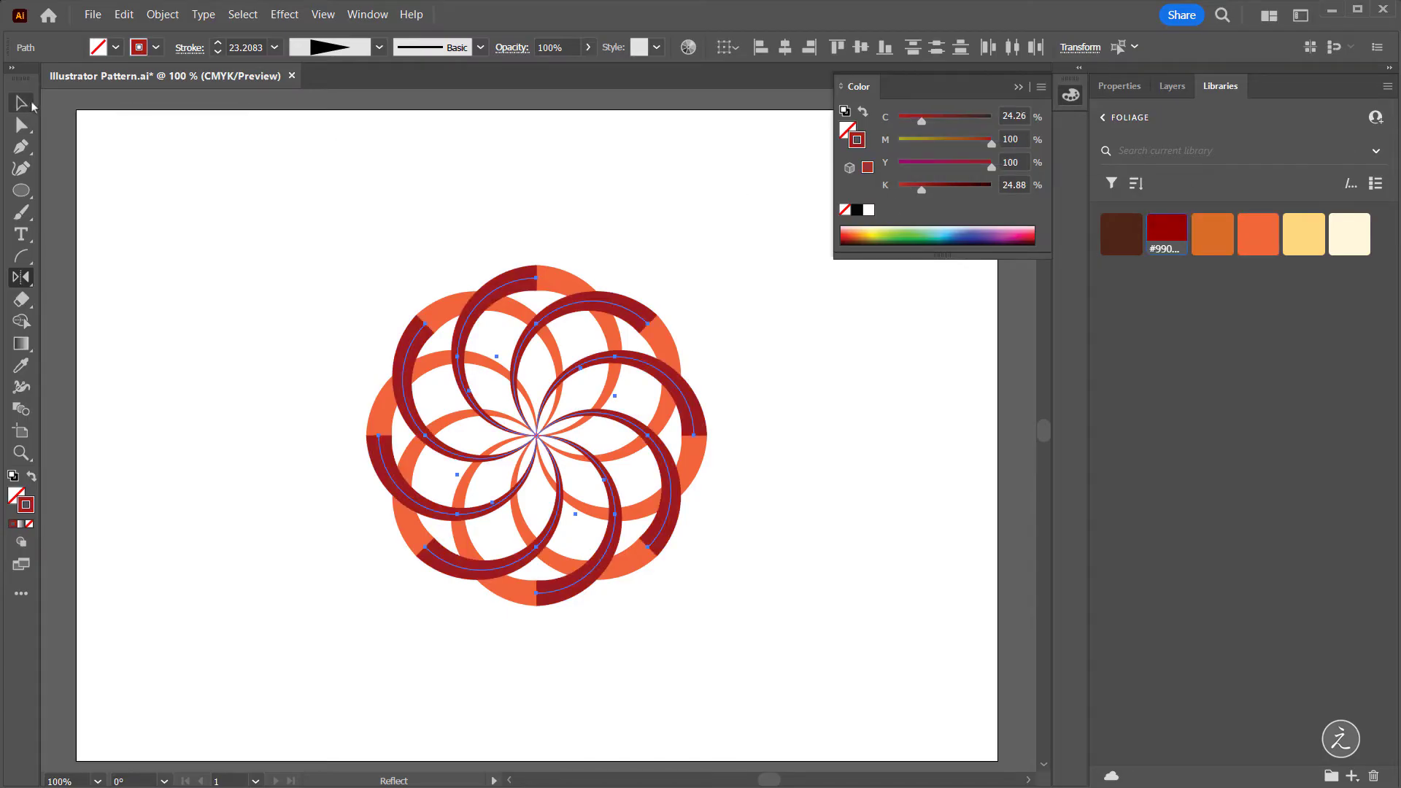
pyautogui.click(733, 189)
# Step: Marquee-select every arc of the two-tone rosette
pyautogui.click(1018, 87)
pyautogui.moveTo(824, 346); pyautogui.dragTo(829, 340)
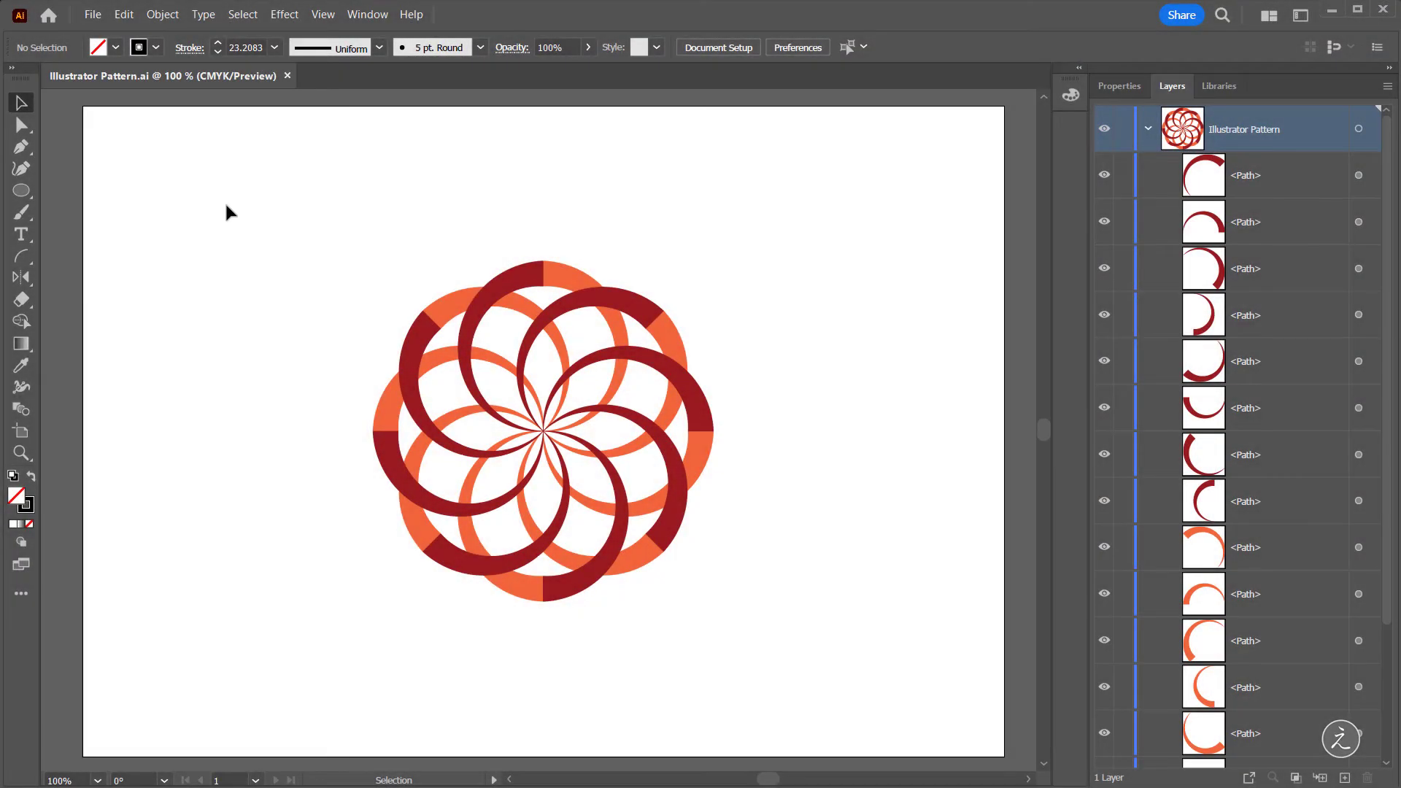
pyautogui.moveTo(214, 182); pyautogui.dragTo(922, 696)
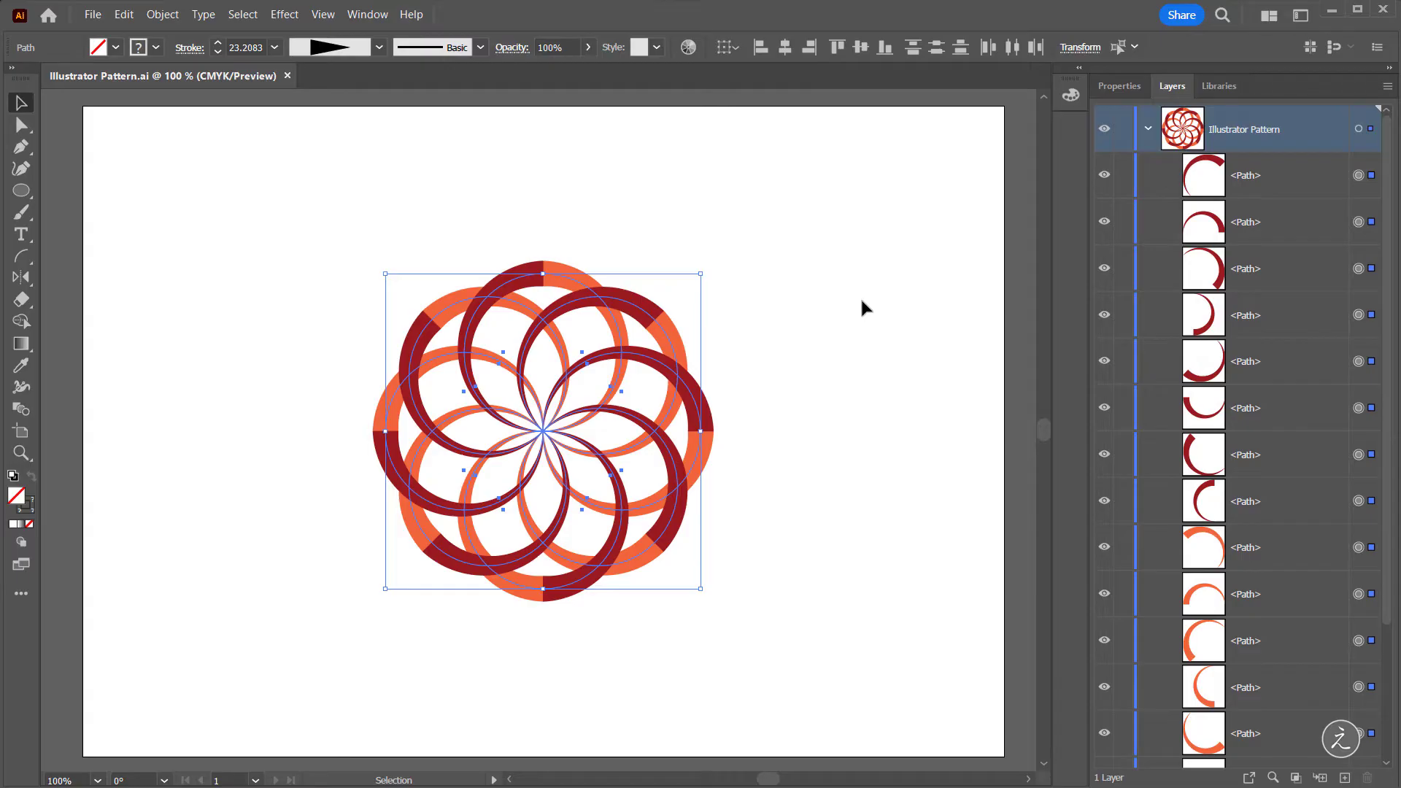
# Step: Outline the strokes of all sixteen crescents into filled orange and dark-red shapes with Outline Stroke
pyautogui.click(161, 15)
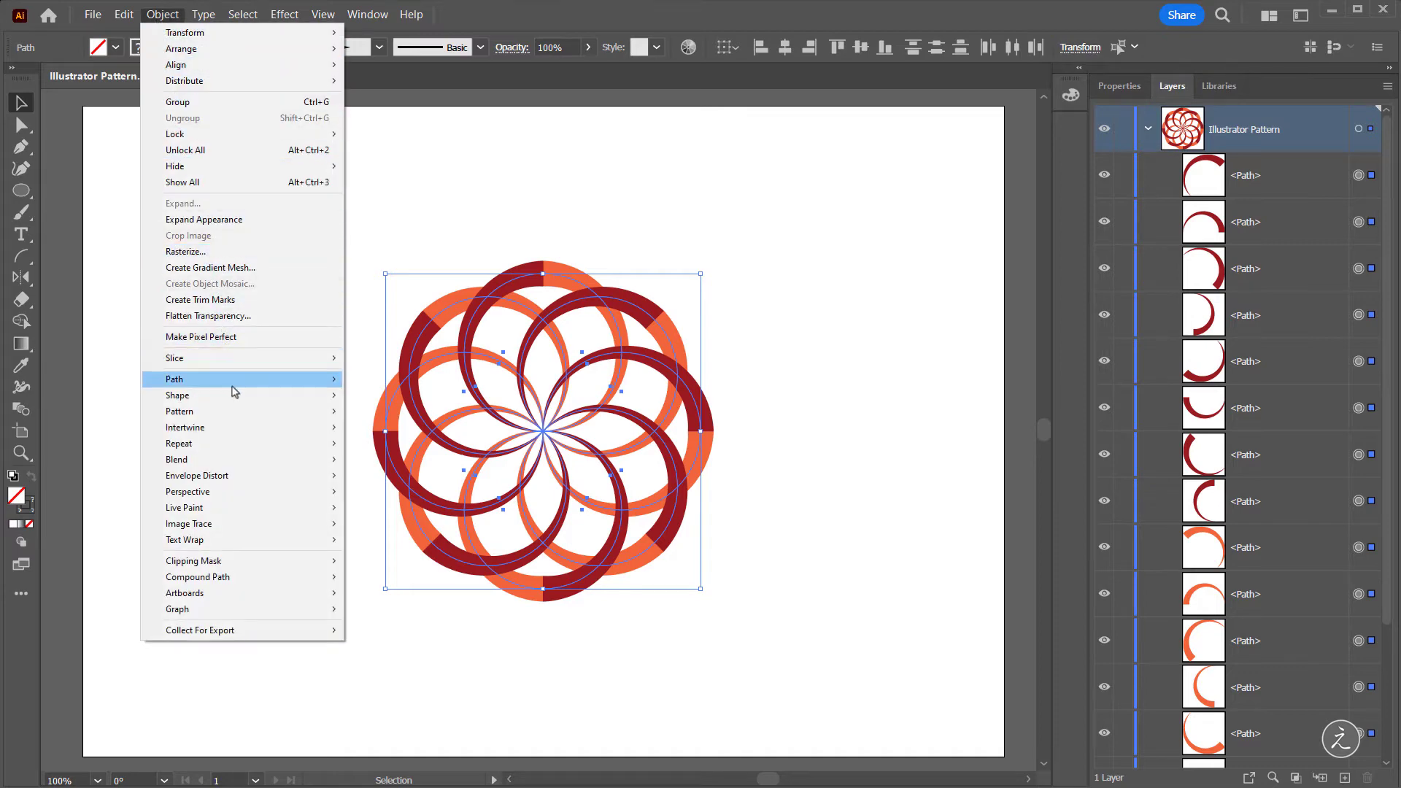
pyautogui.moveTo(234, 381)
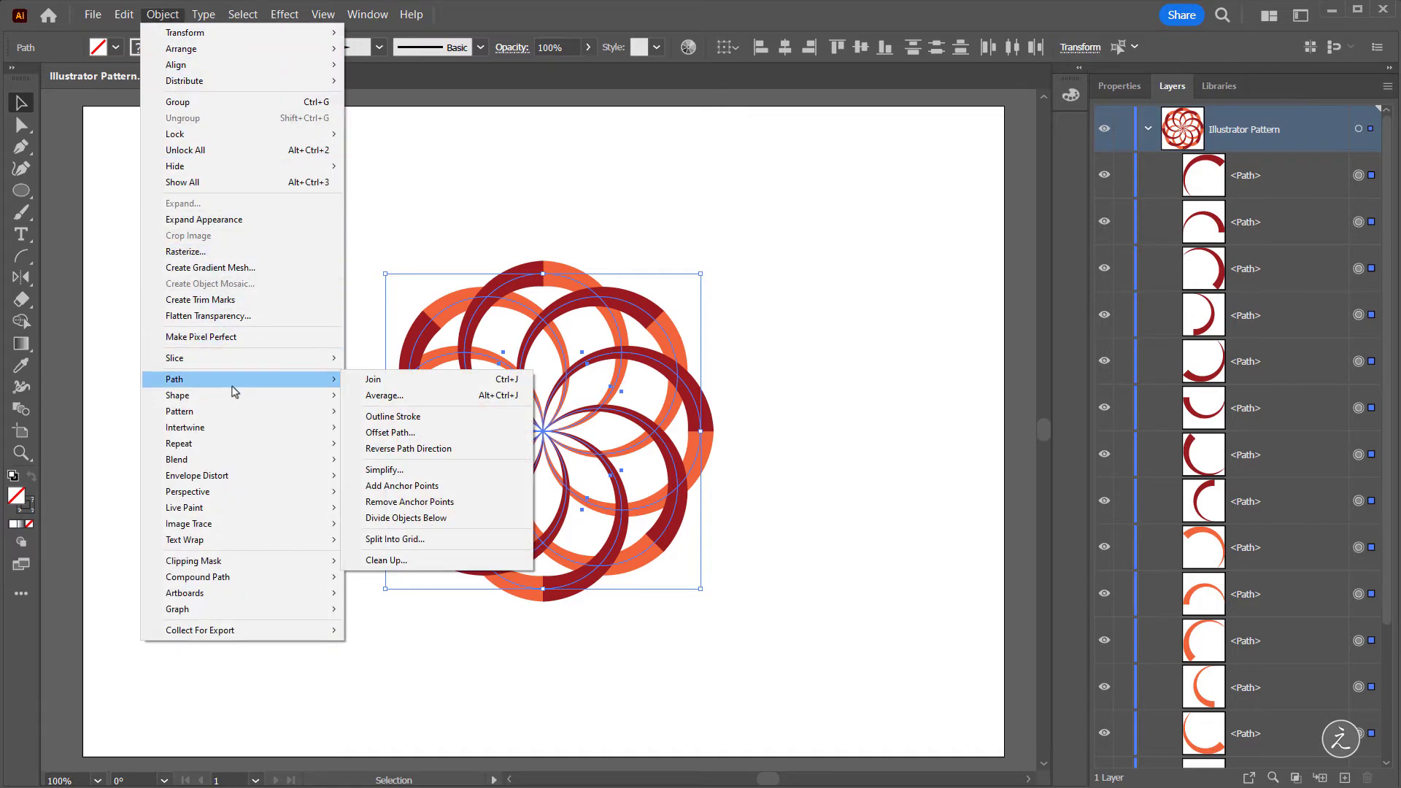
pyautogui.click(488, 421)
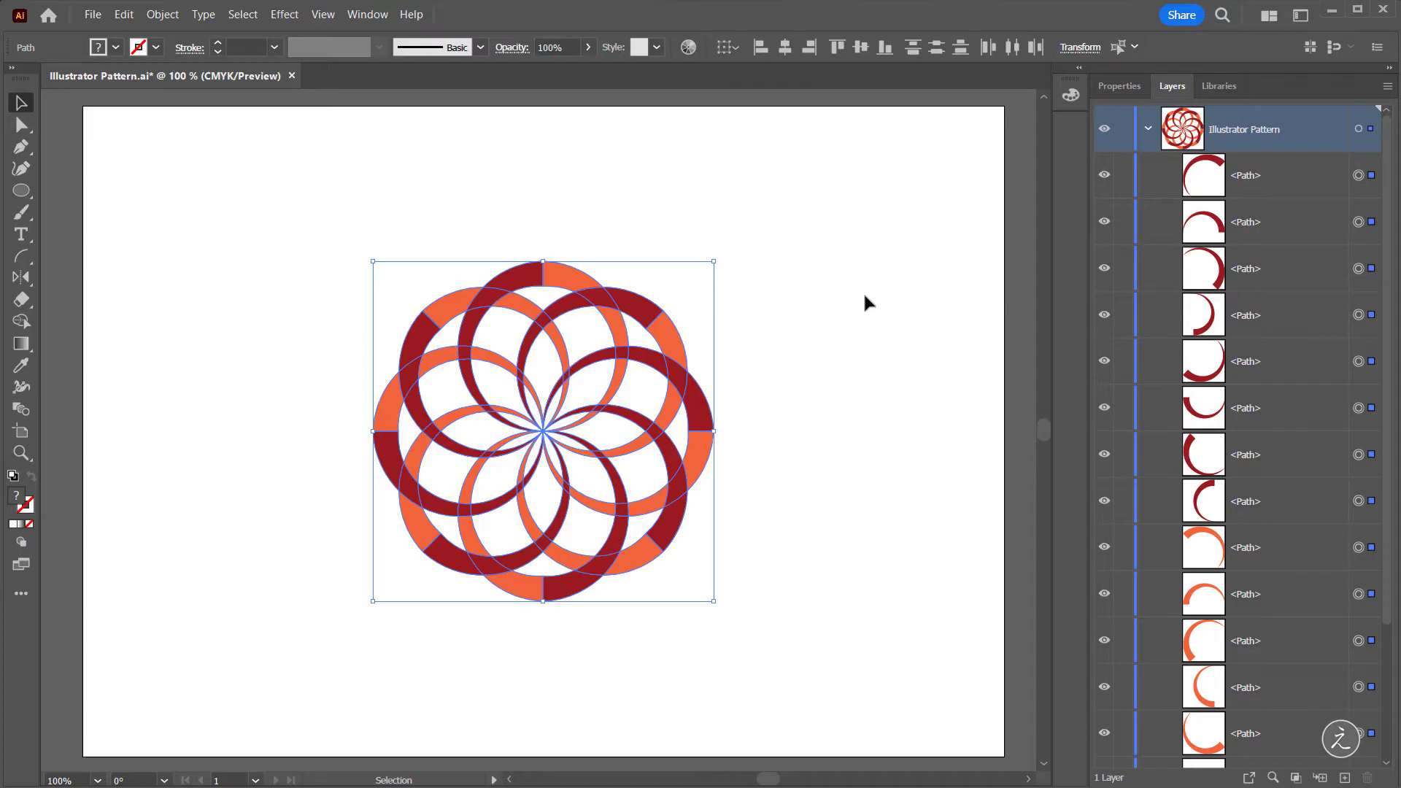
pyautogui.click(22, 323)
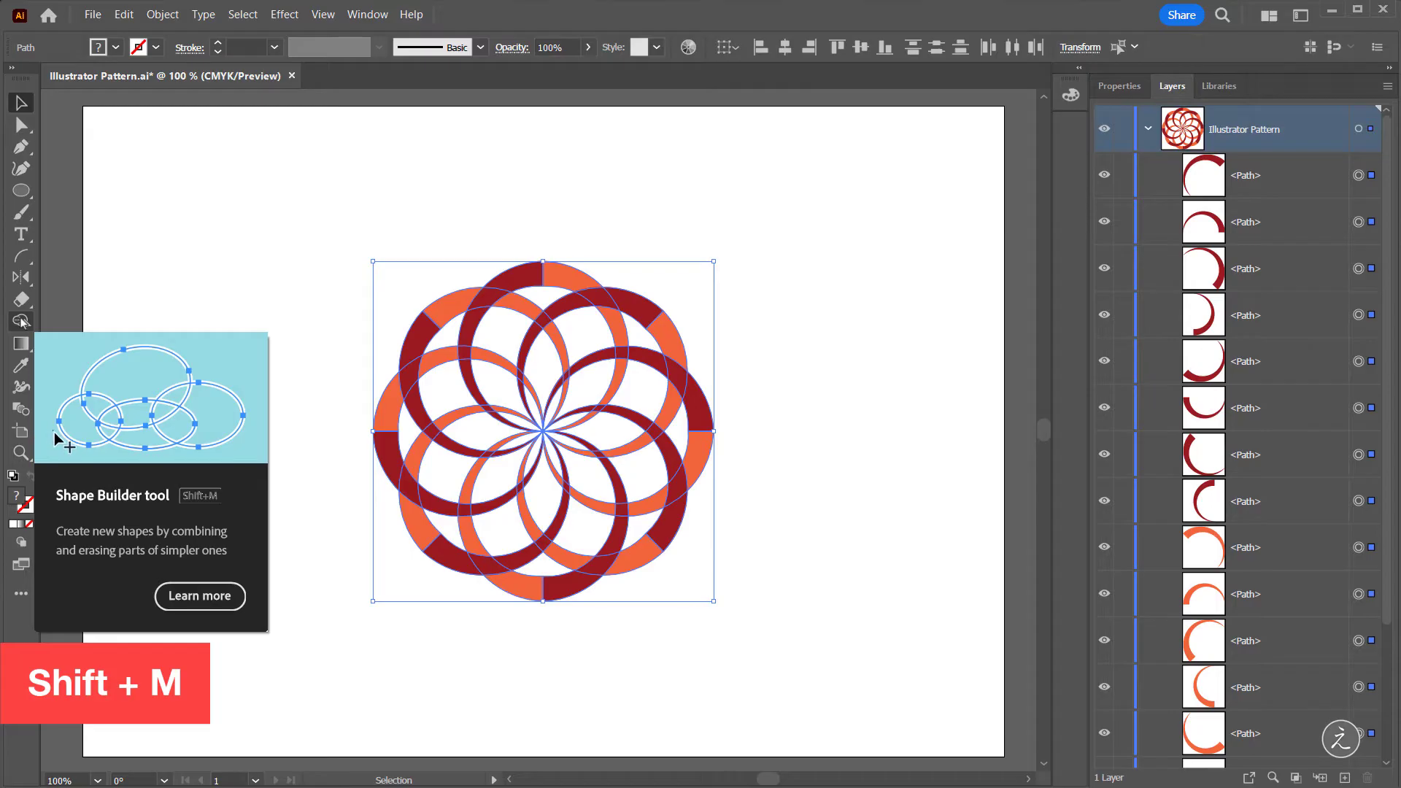
# Step: Set the Shape Builder's Pick Color From option to Artwork, then zoom in on the rosette
pyautogui.doubleClick(22, 322)
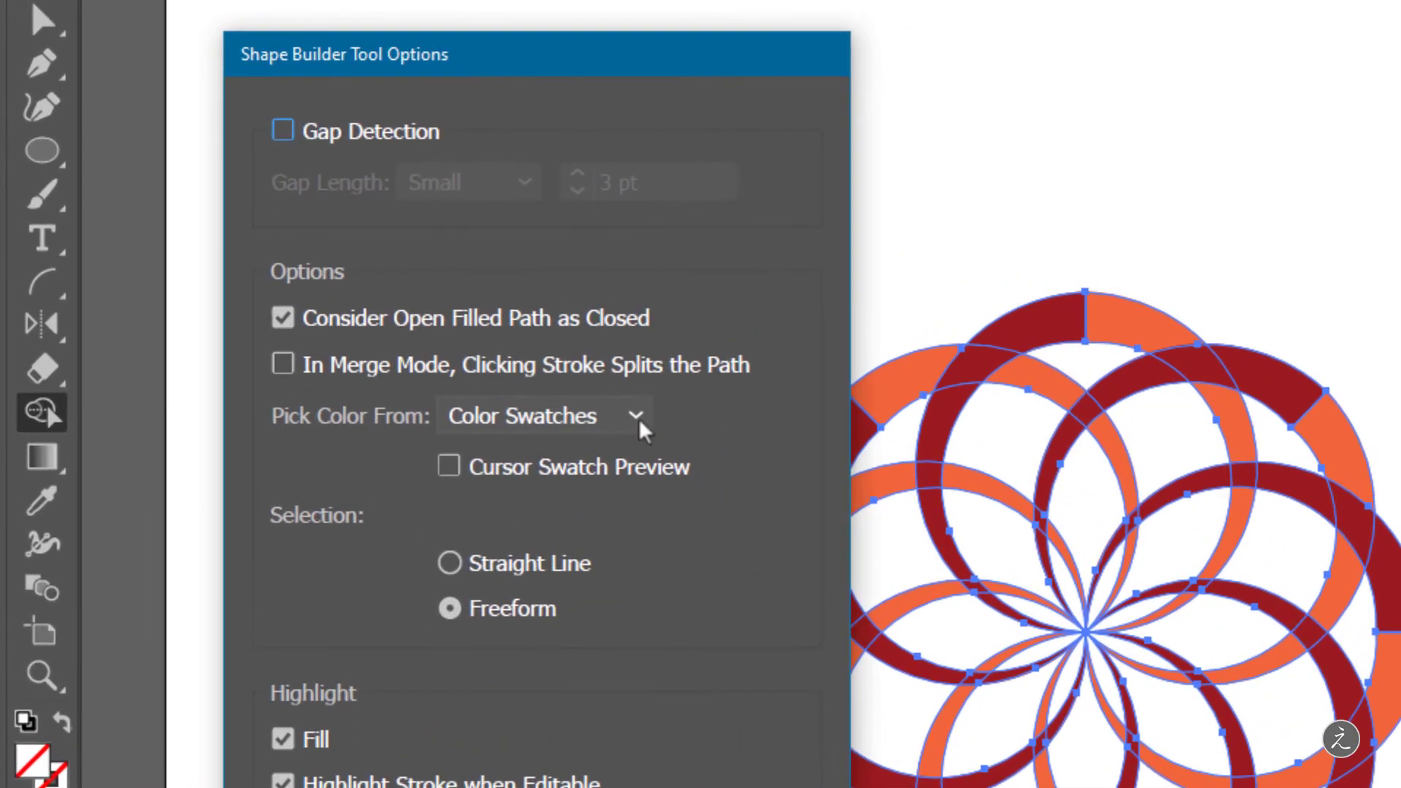
pyautogui.click(319, 325)
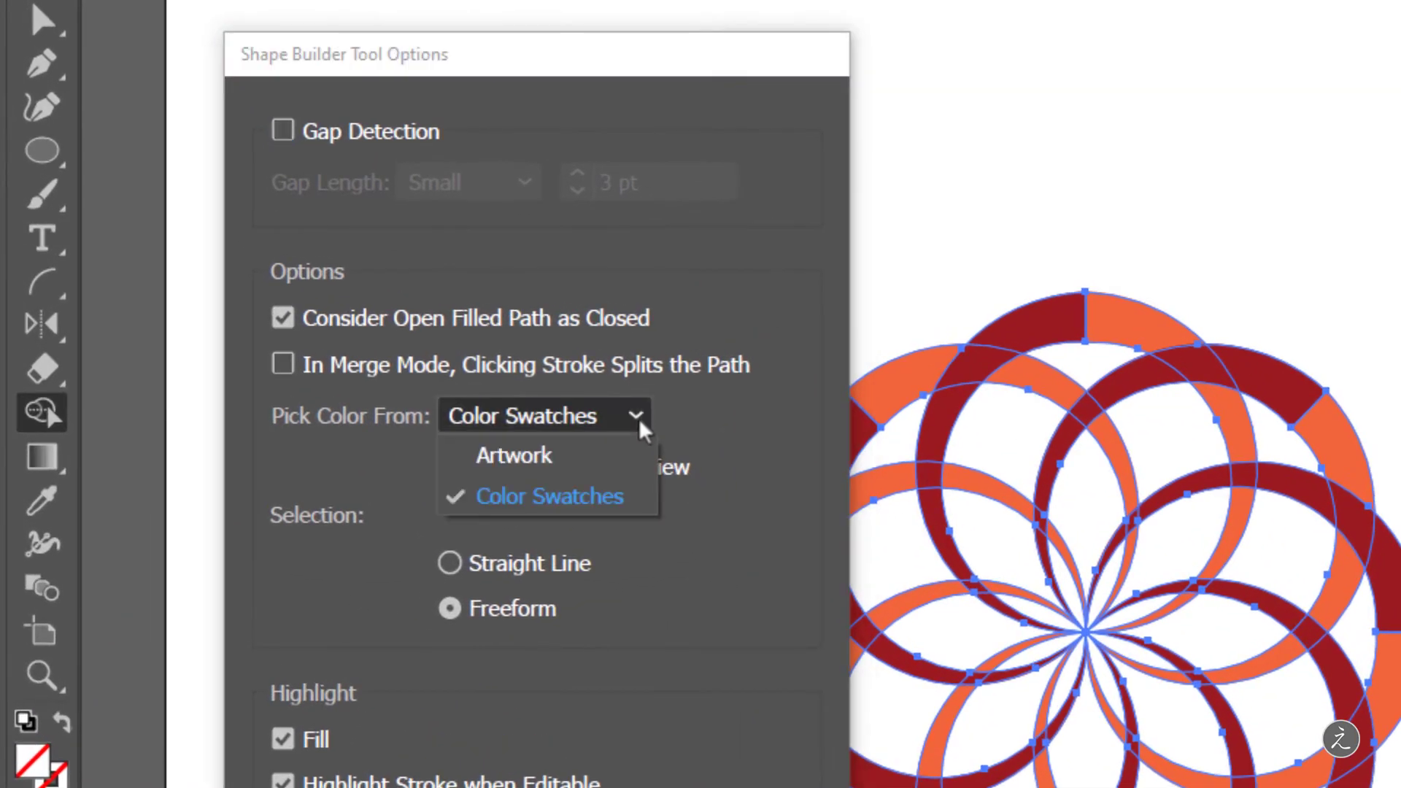
pyautogui.click(616, 445)
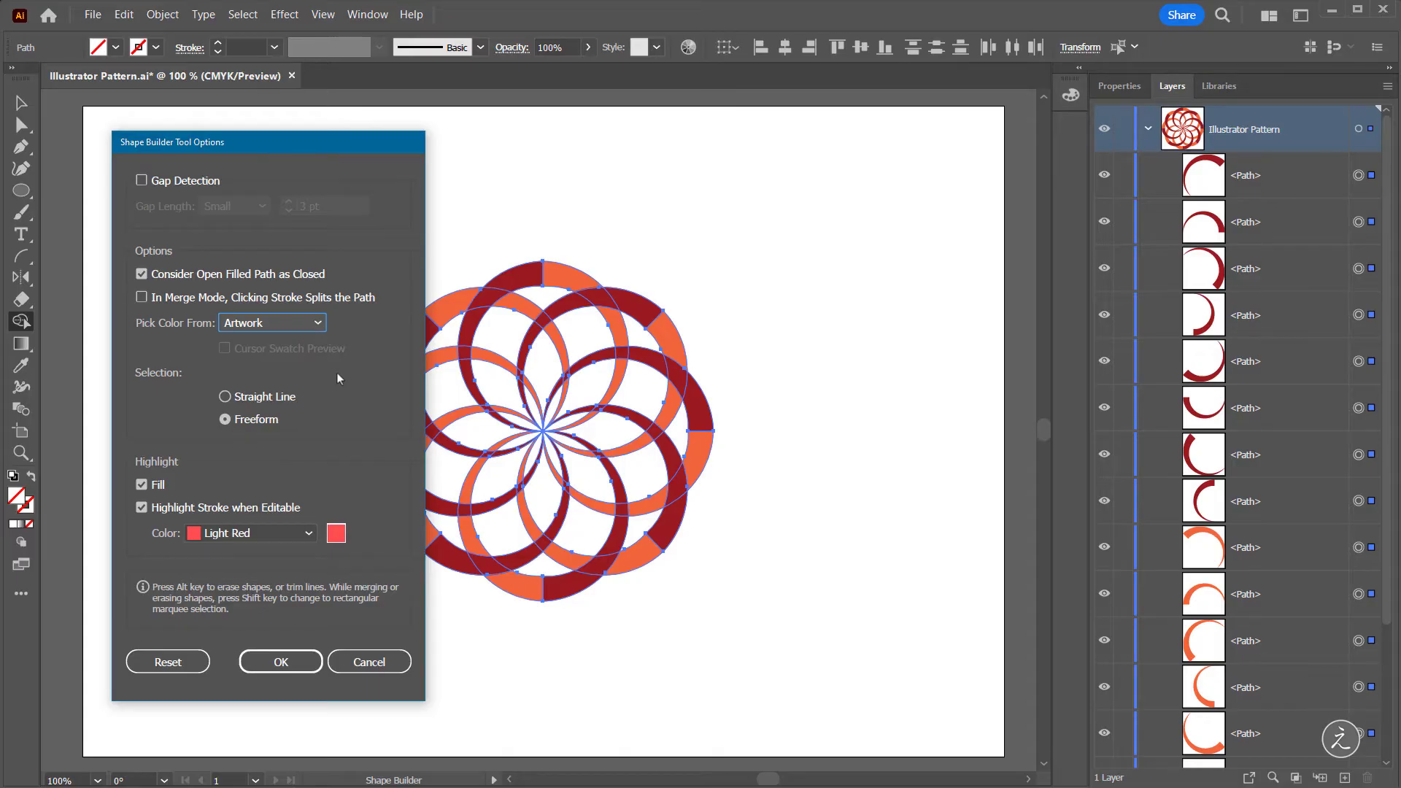
pyautogui.click(279, 661)
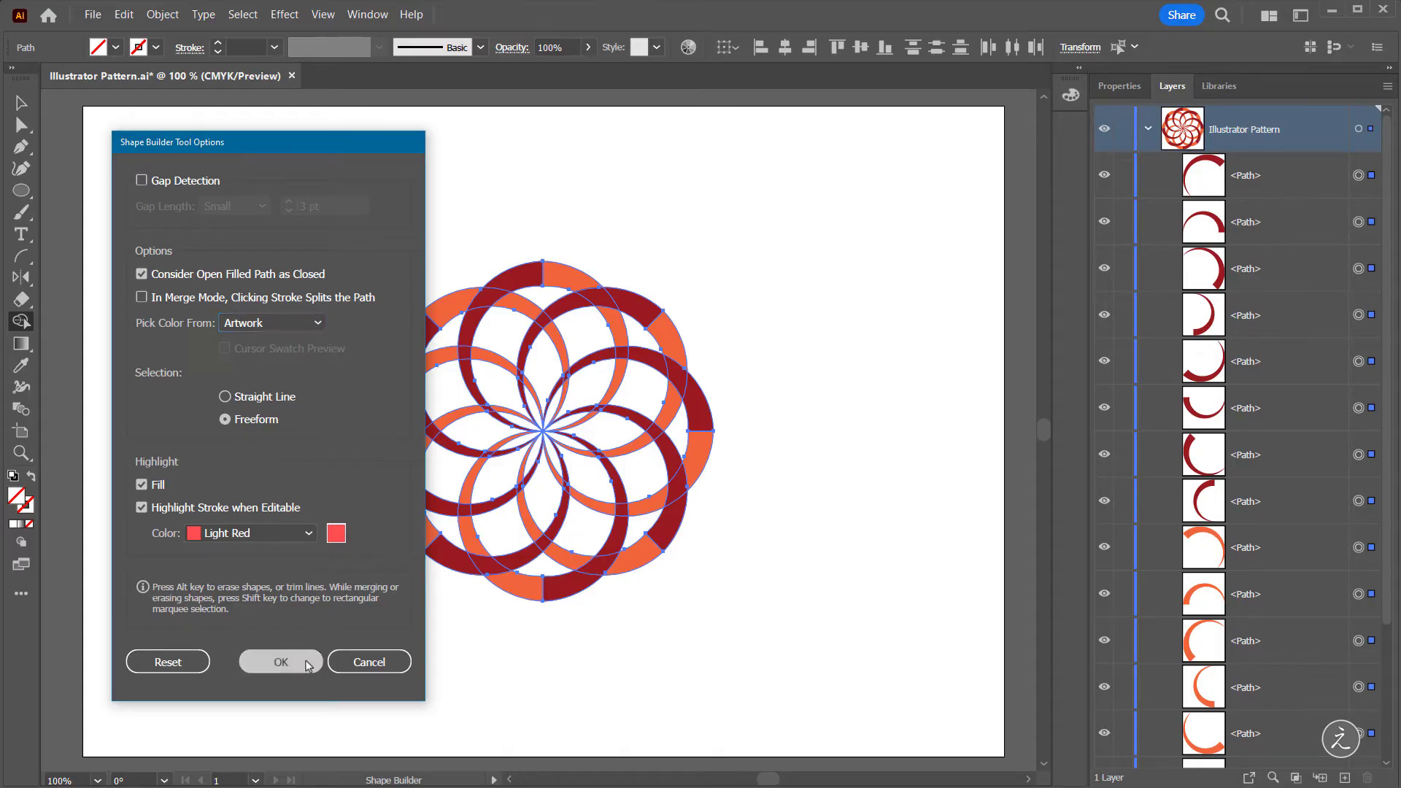
pyautogui.hotkey('ctrl', '=')
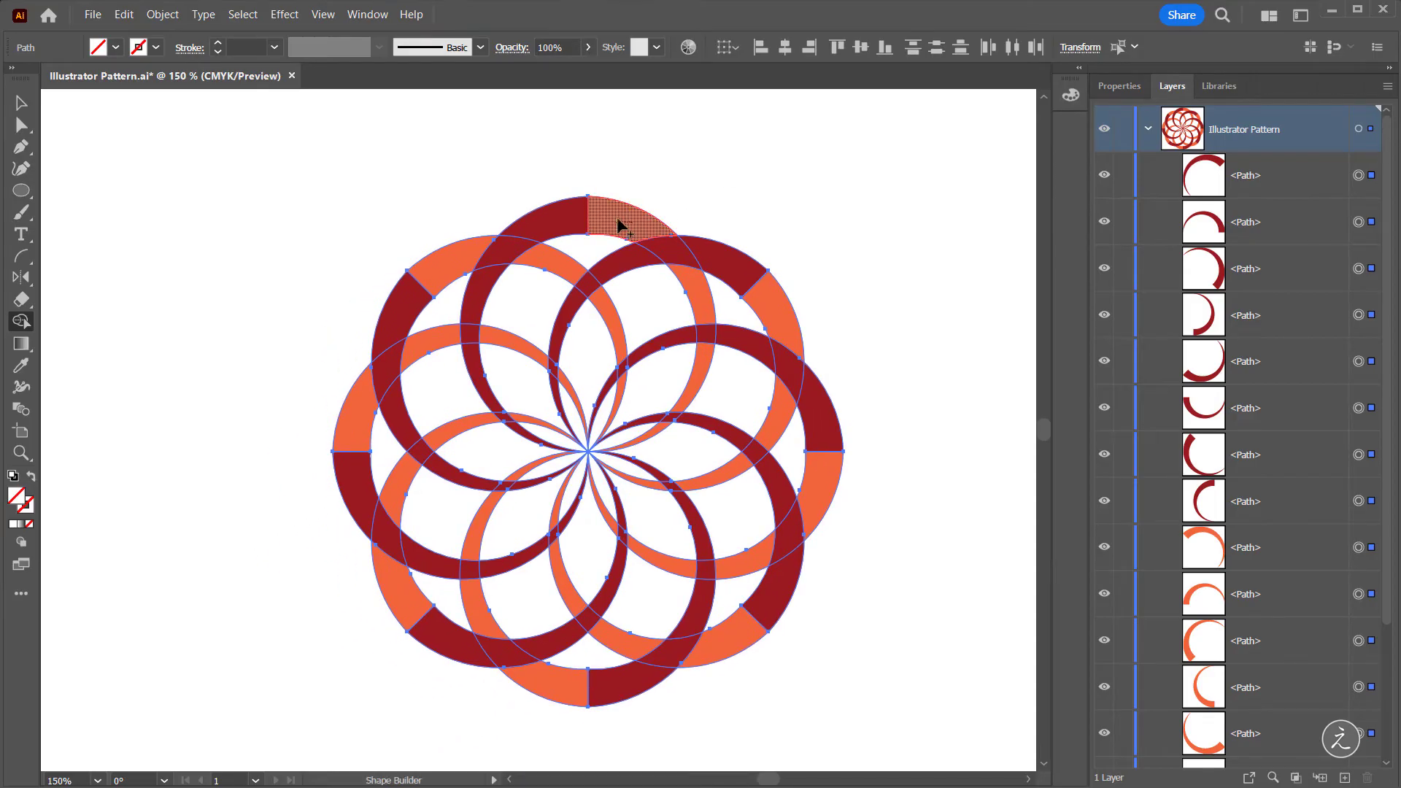
# Step: Merge the top and remaining outer ring pieces into one orange scalloped compound shape
pyautogui.moveTo(619, 229)
pyautogui.mouseDown()
pyautogui.moveTo(551, 227)
pyautogui.moveTo(597, 226)
pyautogui.moveTo(584, 227)
pyautogui.mouseUp()
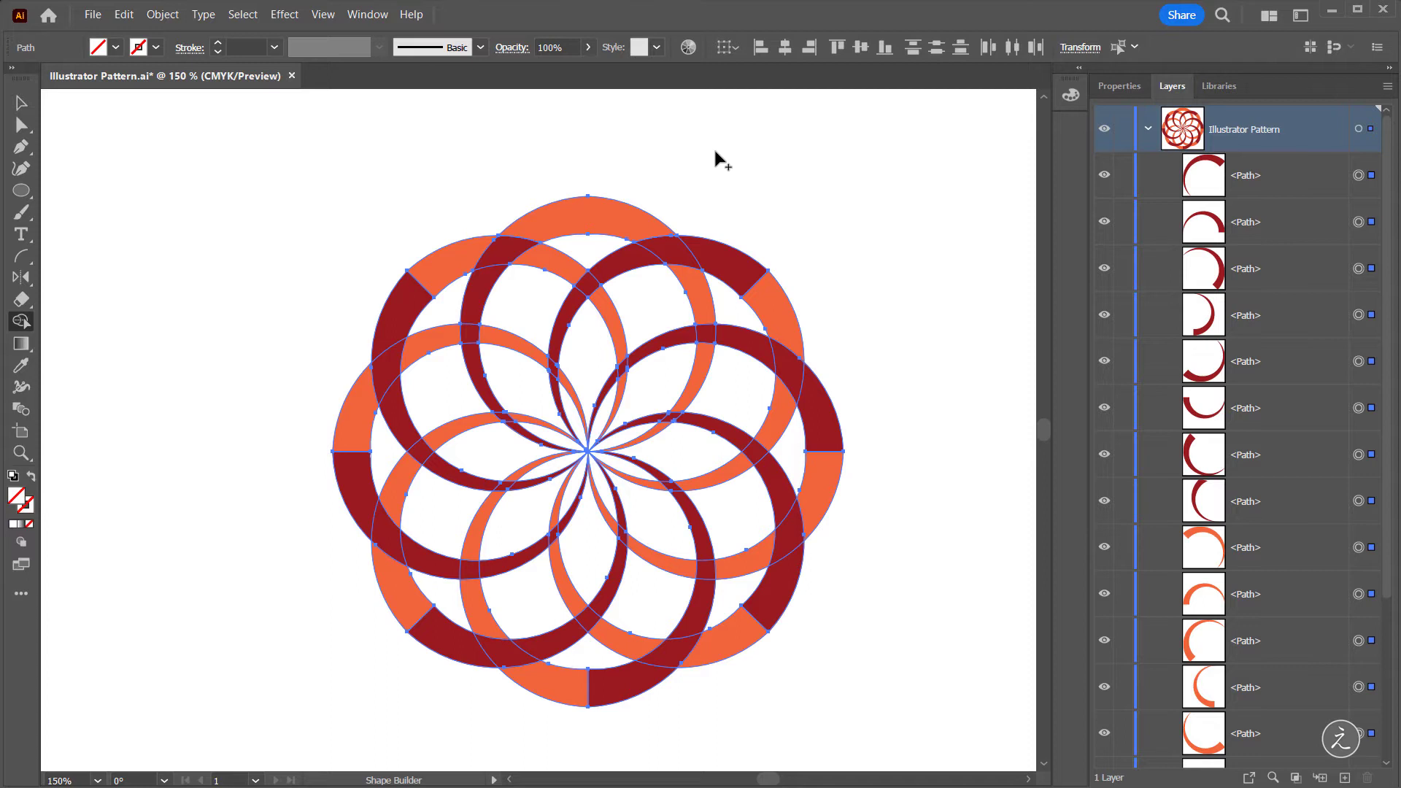
pyautogui.moveTo(716, 151); pyautogui.dragTo(625, 134)
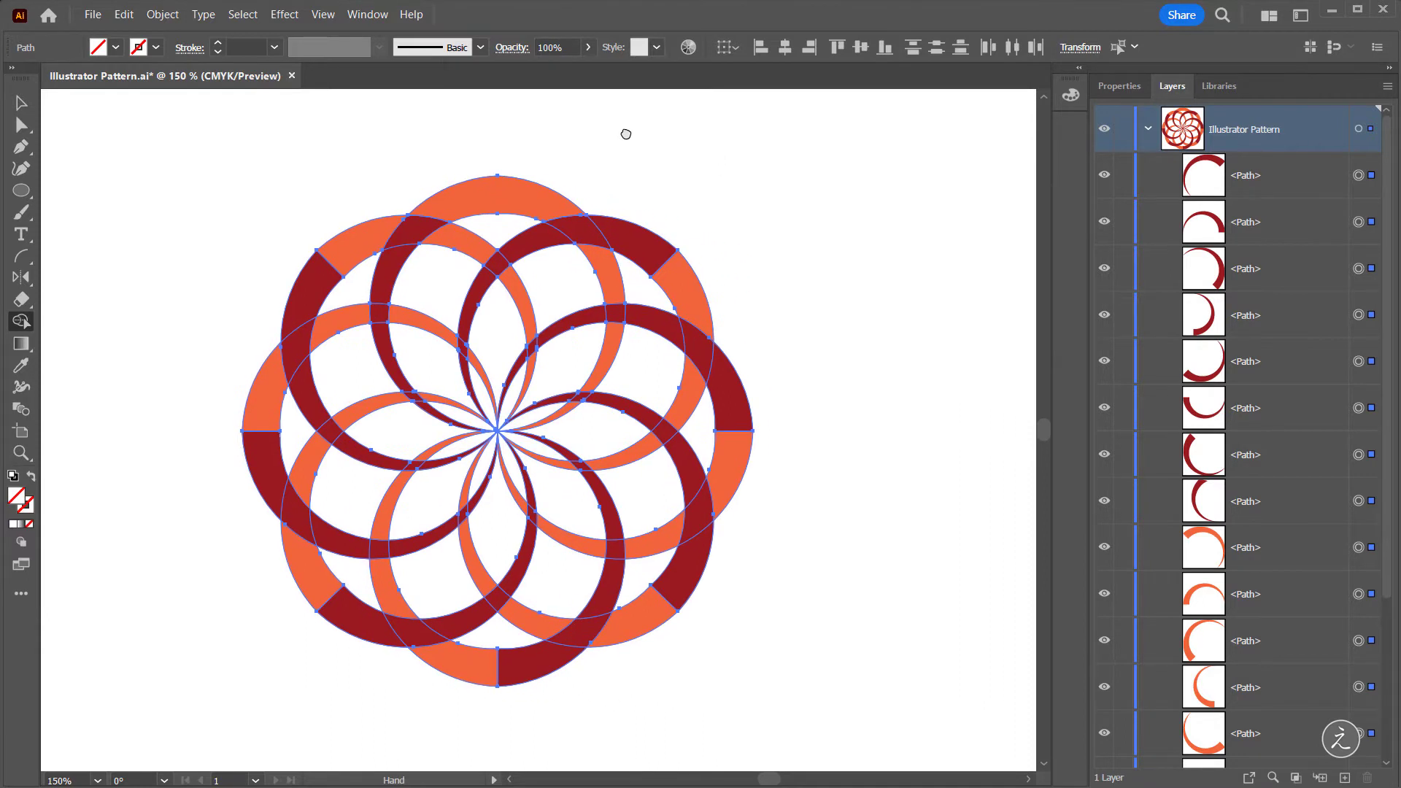
pyautogui.moveTo(544, 202)
pyautogui.mouseDown()
pyautogui.moveTo(569, 229)
pyautogui.moveTo(661, 259)
pyautogui.moveTo(692, 300)
pyautogui.moveTo(732, 456)
pyautogui.moveTo(676, 596)
pyautogui.moveTo(507, 668)
pyautogui.moveTo(458, 664)
pyautogui.moveTo(344, 616)
pyautogui.moveTo(318, 584)
pyautogui.moveTo(264, 431)
pyautogui.moveTo(307, 297)
pyautogui.moveTo(338, 257)
pyautogui.moveTo(448, 221)
pyautogui.mouseUp()
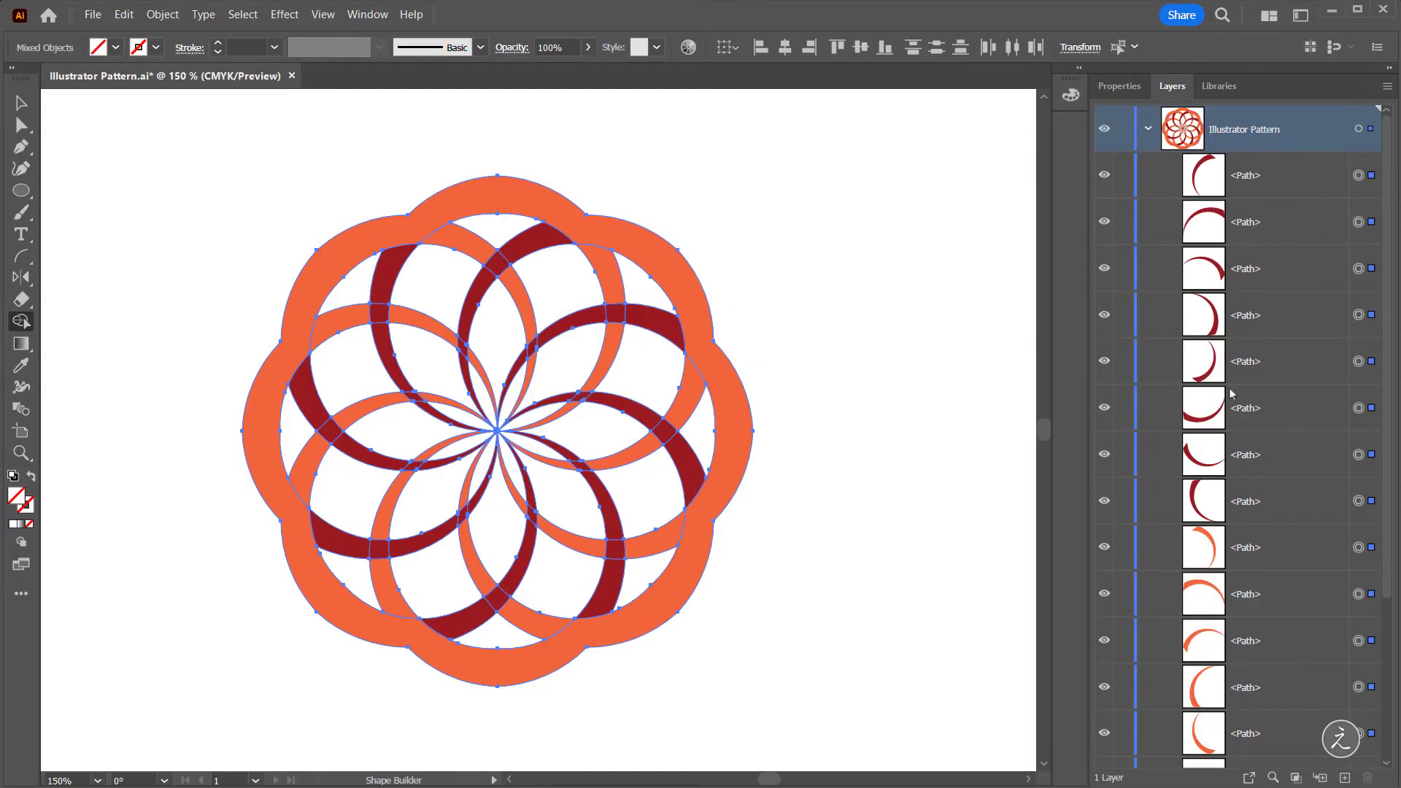
pyautogui.scroll(-5, 1311, 555)
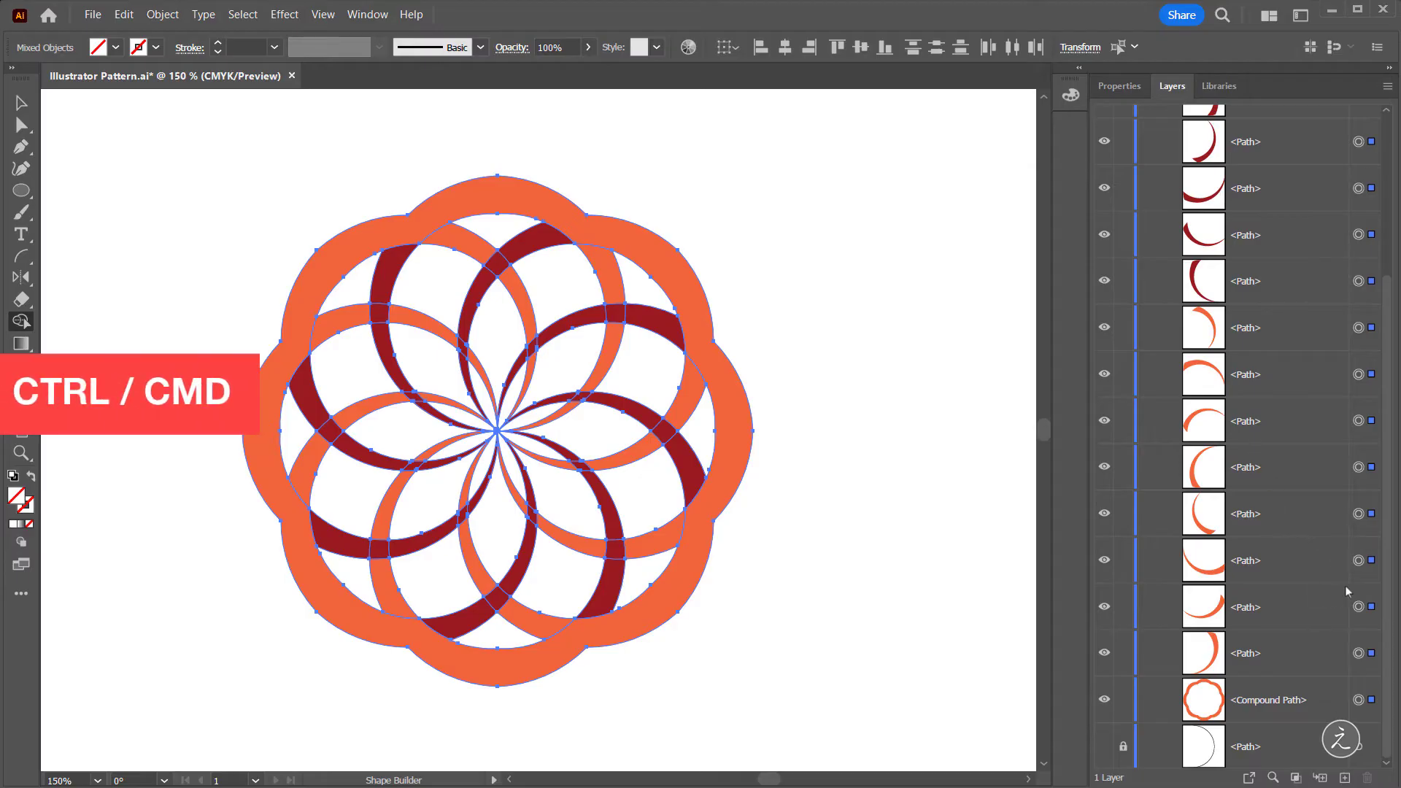
# Step: Deselect the orange ring and Unite the dark-red arcs into one compound path using Pathfinder
pyautogui.keyDown('shift'); pyautogui.click(1359, 699); pyautogui.keyUp('shift')
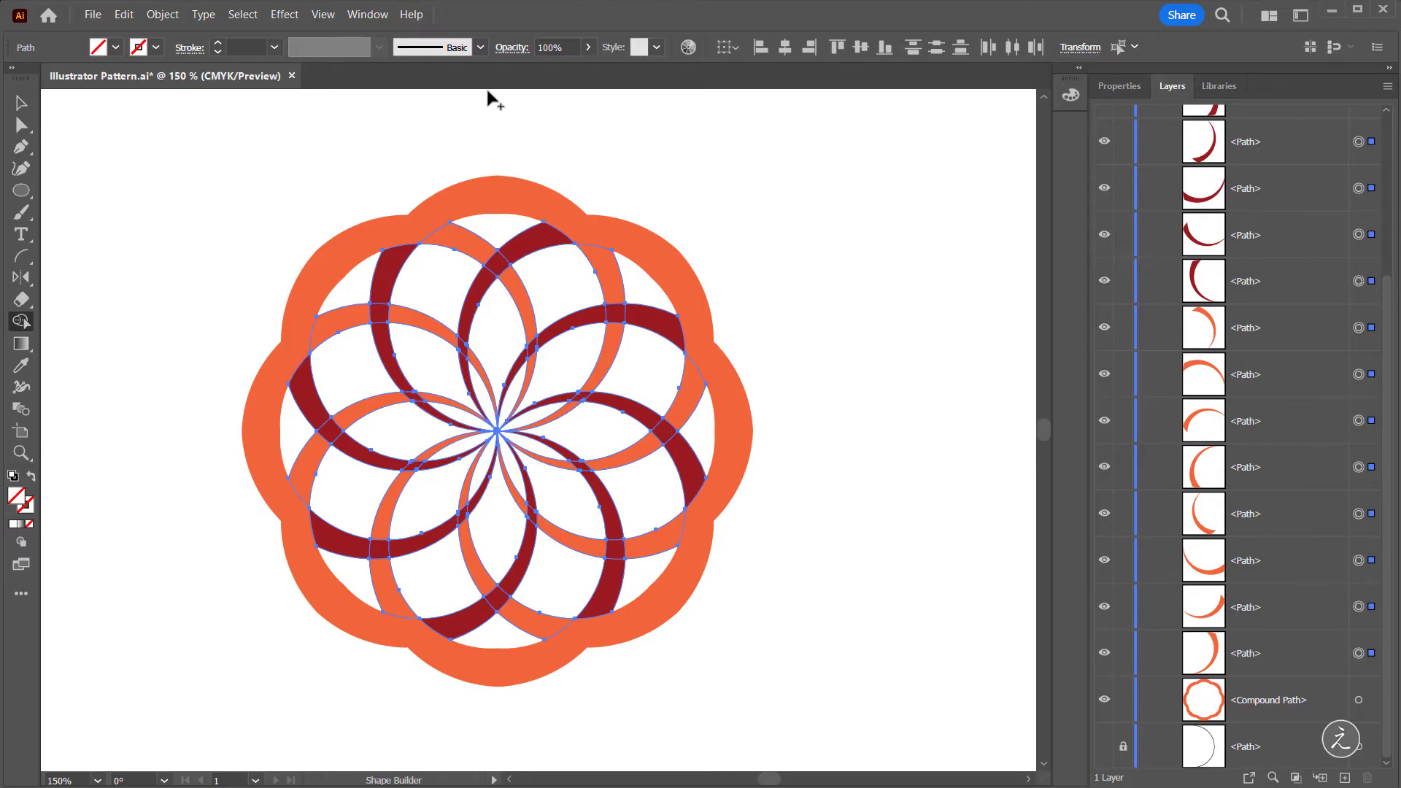
pyautogui.click(369, 16)
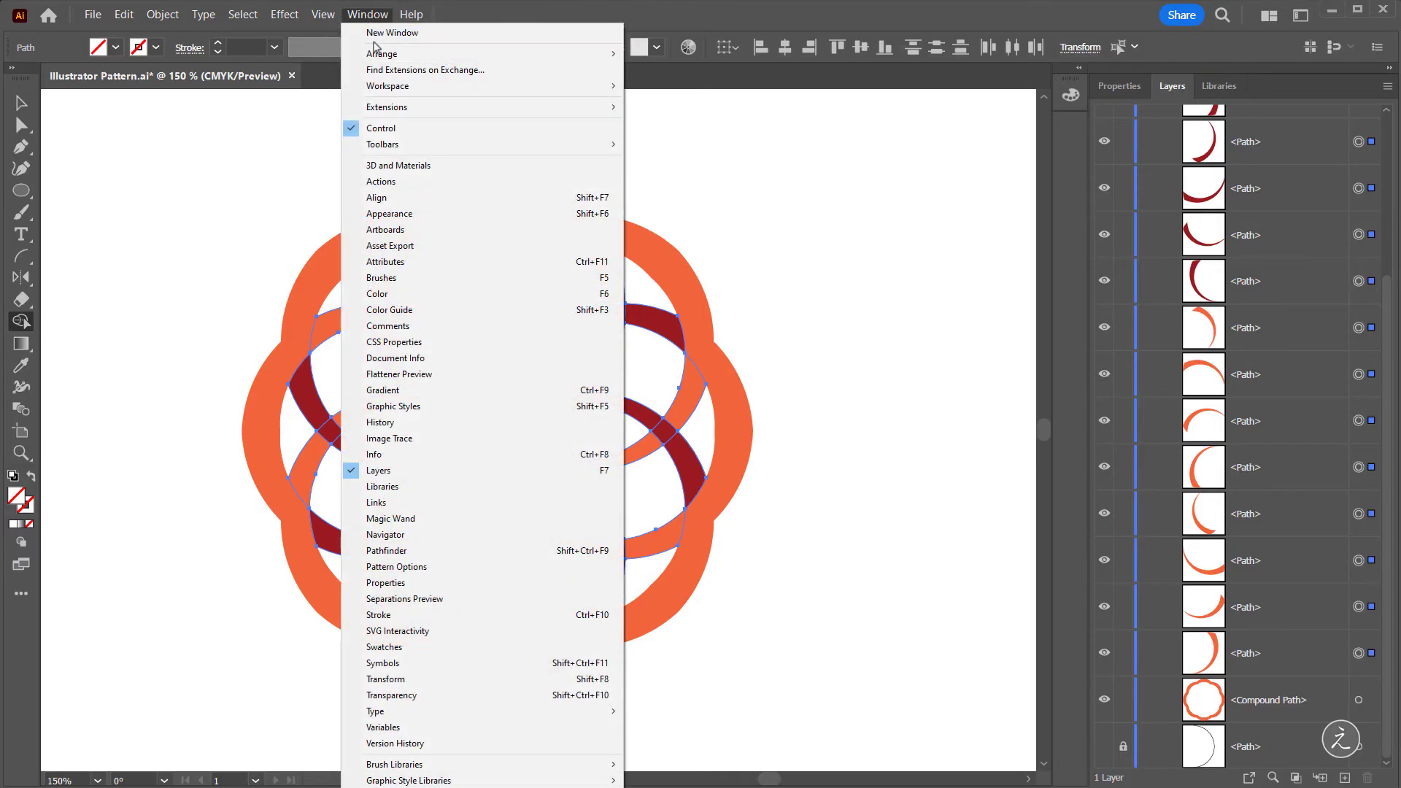
pyautogui.click(460, 551)
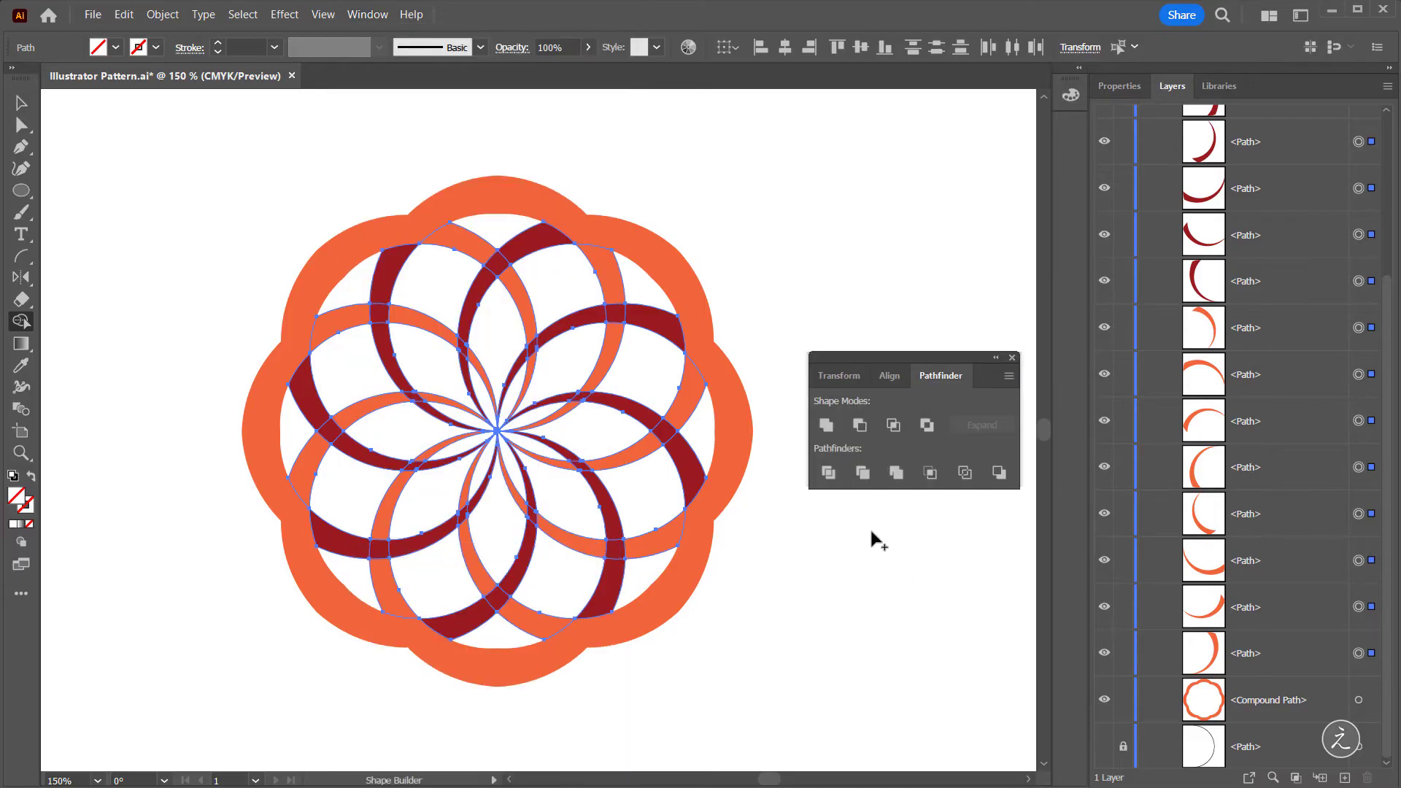
pyautogui.click(826, 426)
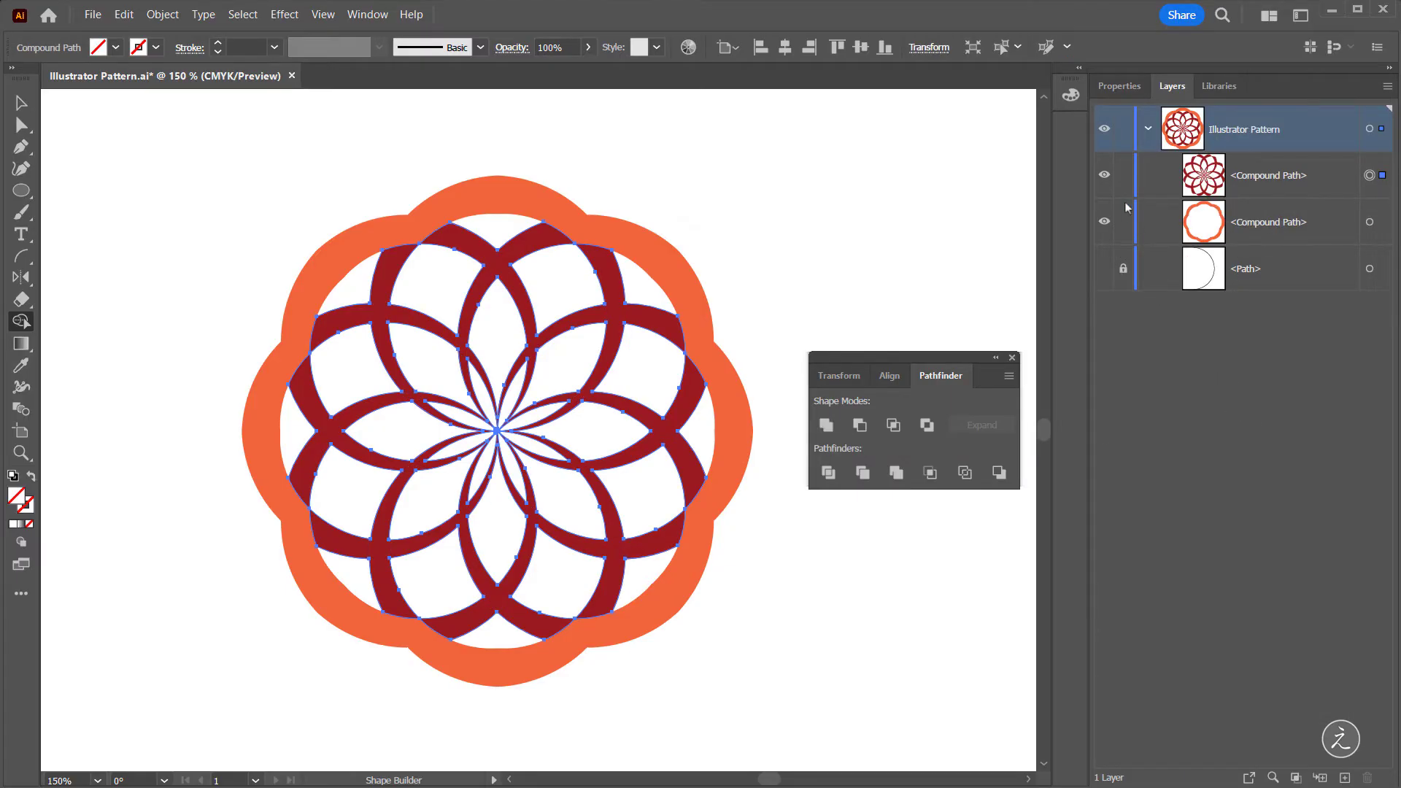
pyautogui.click(1105, 175)
pyautogui.click(1105, 175)
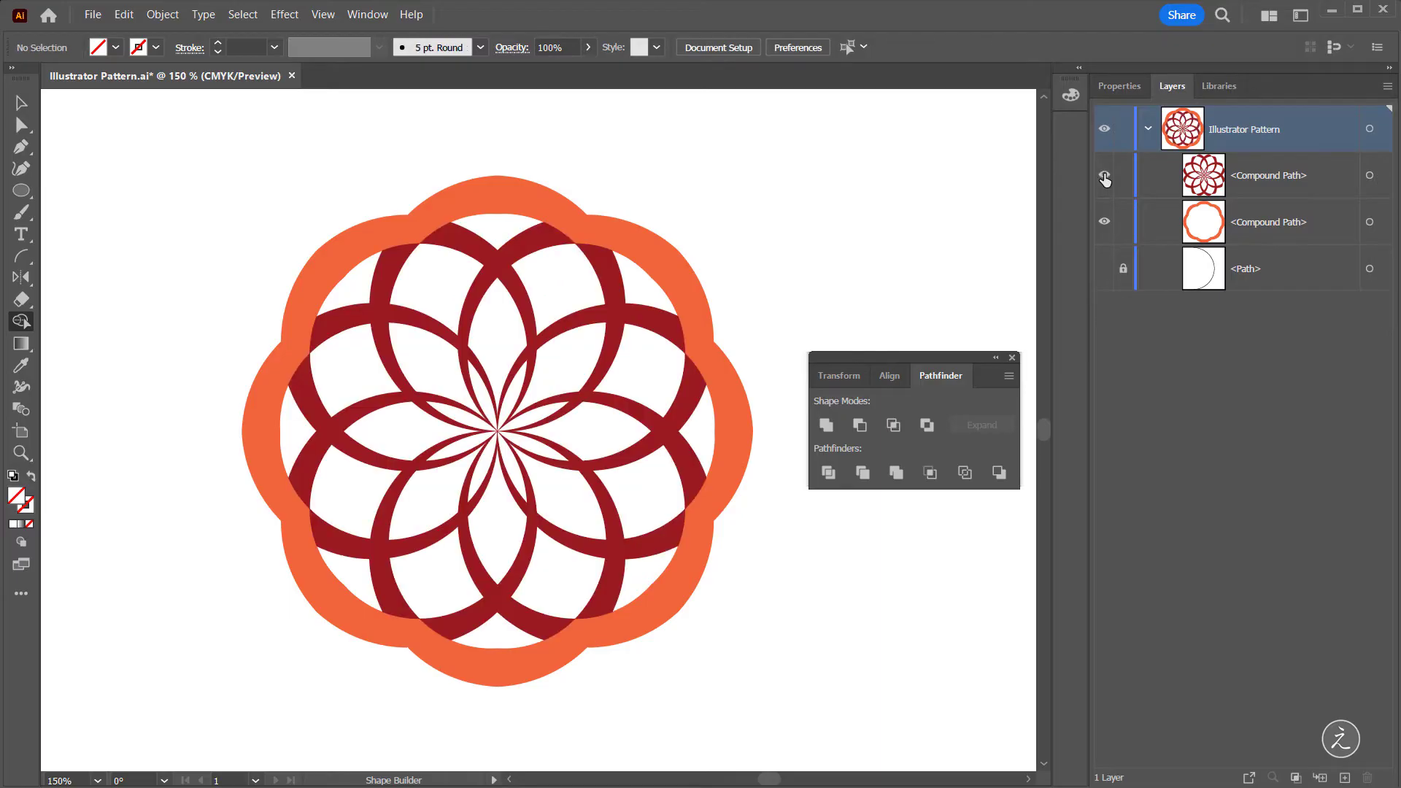
pyautogui.click(1012, 358)
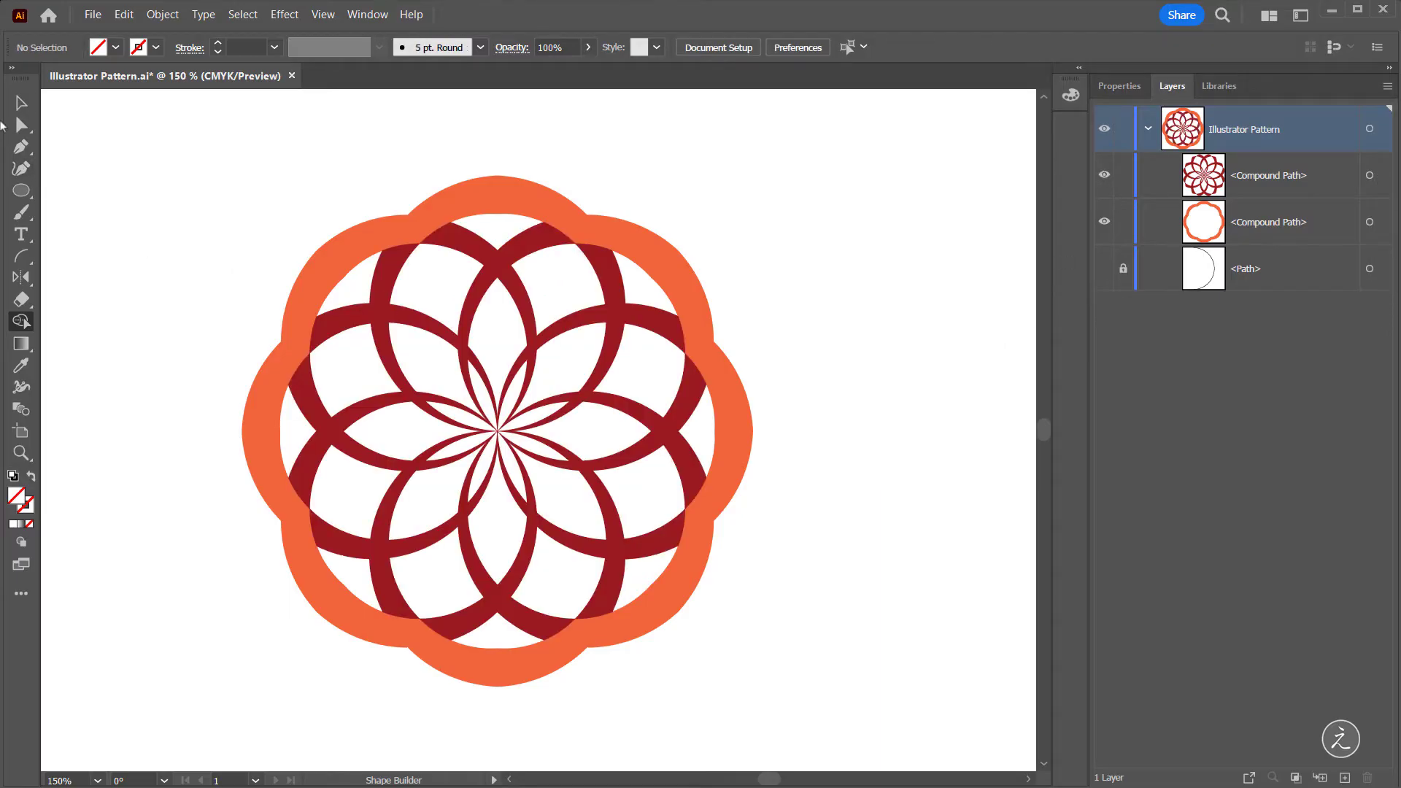
# Step: Marquee-select both the orange ring and the dark-red arcs of the rosette
pyautogui.click(21, 103)
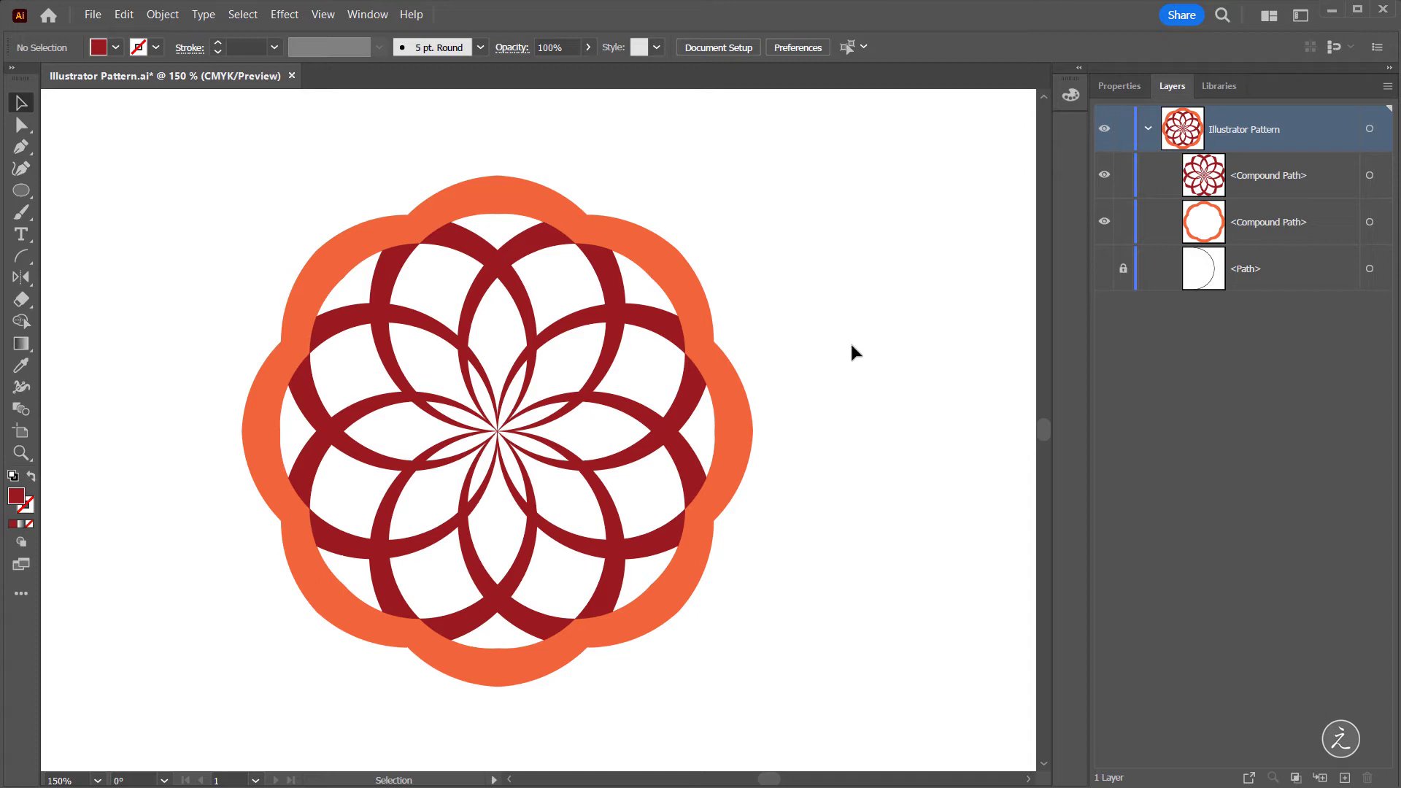
pyautogui.scroll(-1, 852, 345)
pyautogui.moveTo(869, 287); pyautogui.dragTo(817, 303)
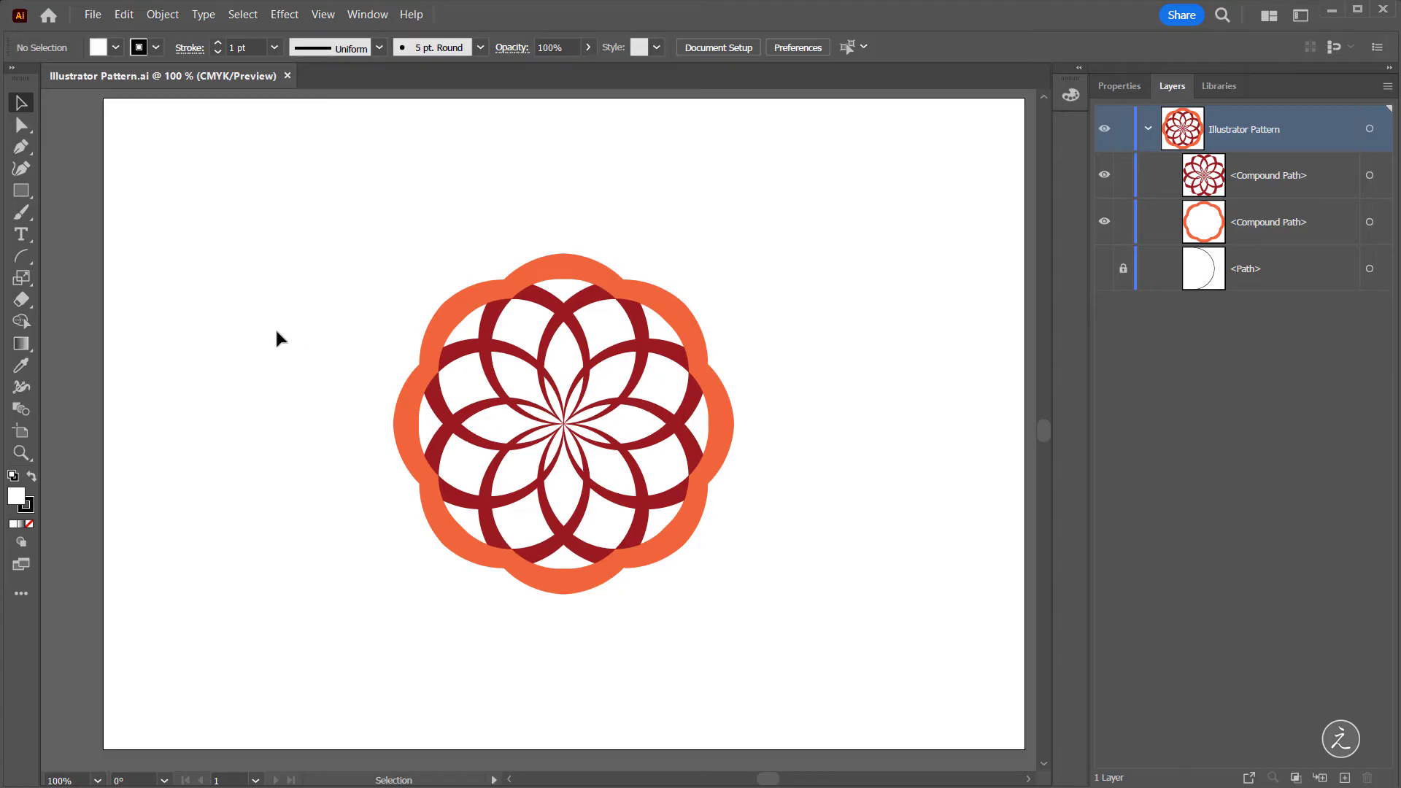
pyautogui.moveTo(331, 197); pyautogui.dragTo(807, 660)
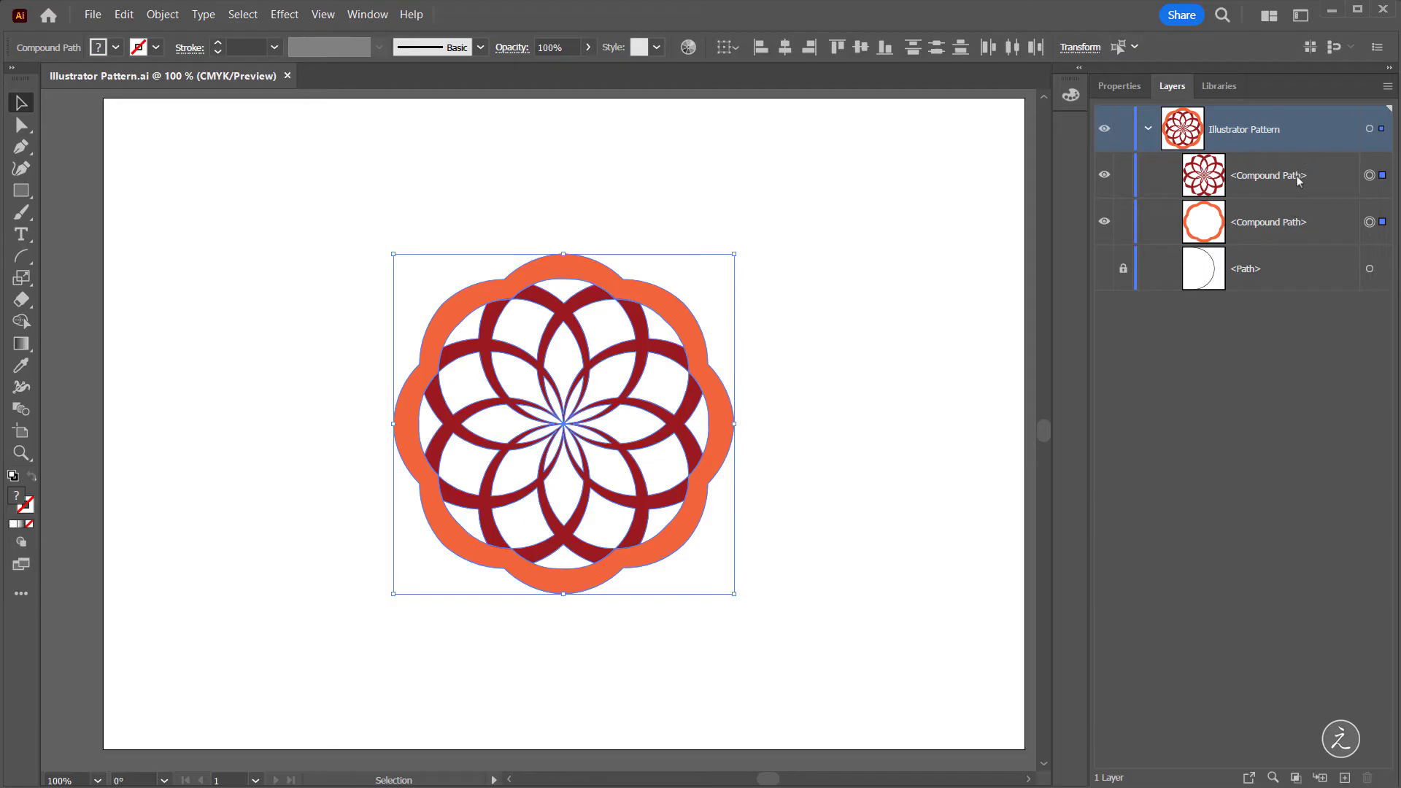
pyautogui.click(162, 14)
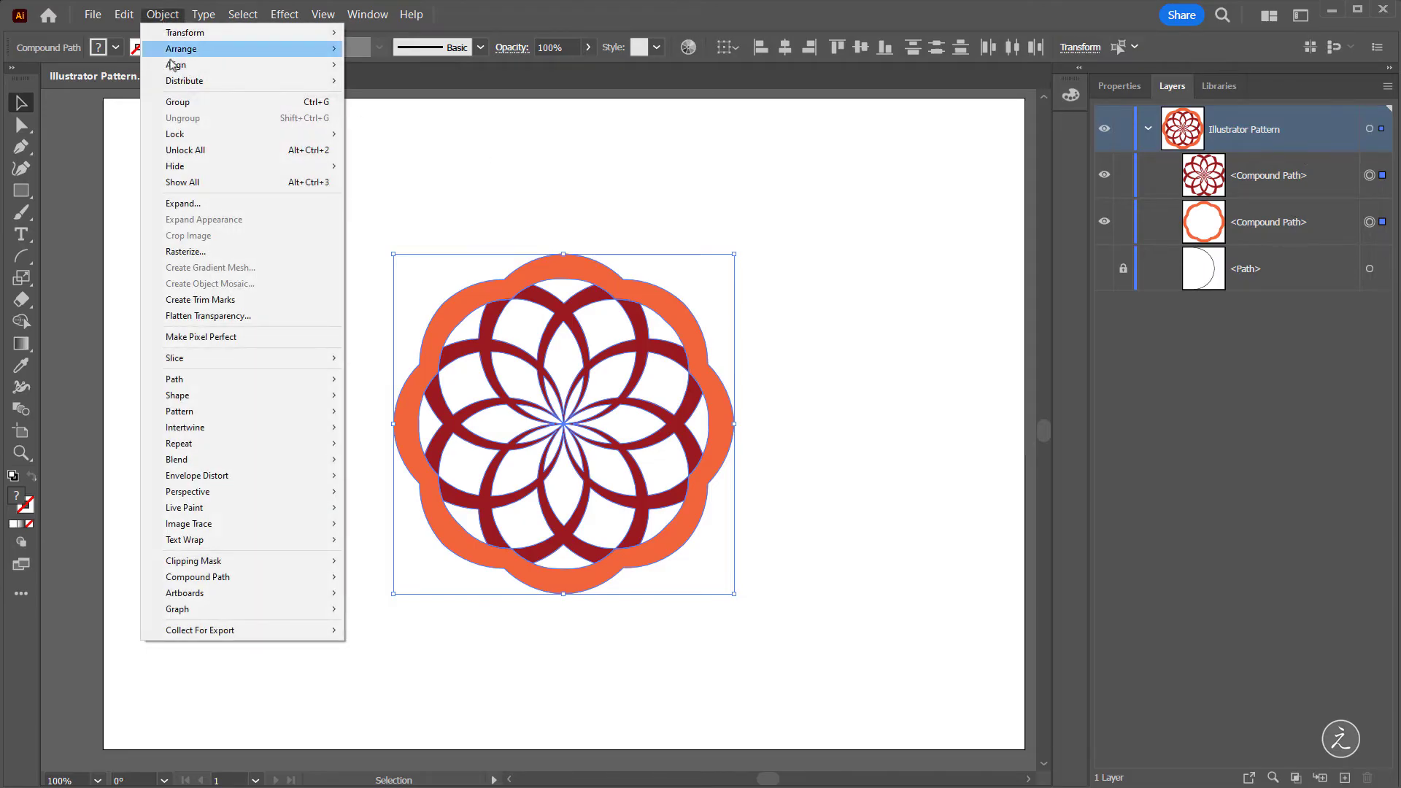
# Step: Make a new pattern from the selected rosette and dismiss the pattern-added notice
pyautogui.moveTo(294, 413)
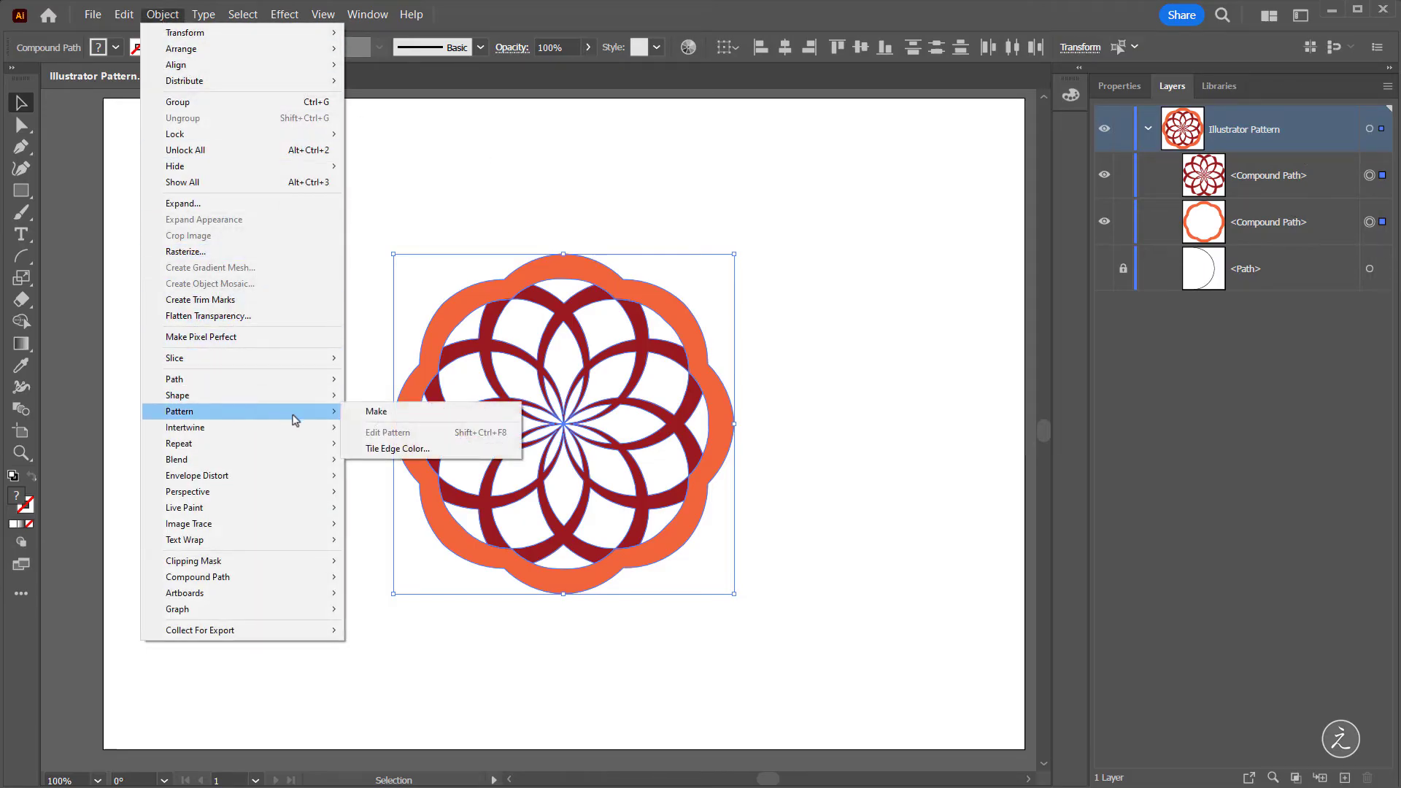
pyautogui.click(429, 413)
pyautogui.moveTo(598, 344); pyautogui.dragTo(467, 224)
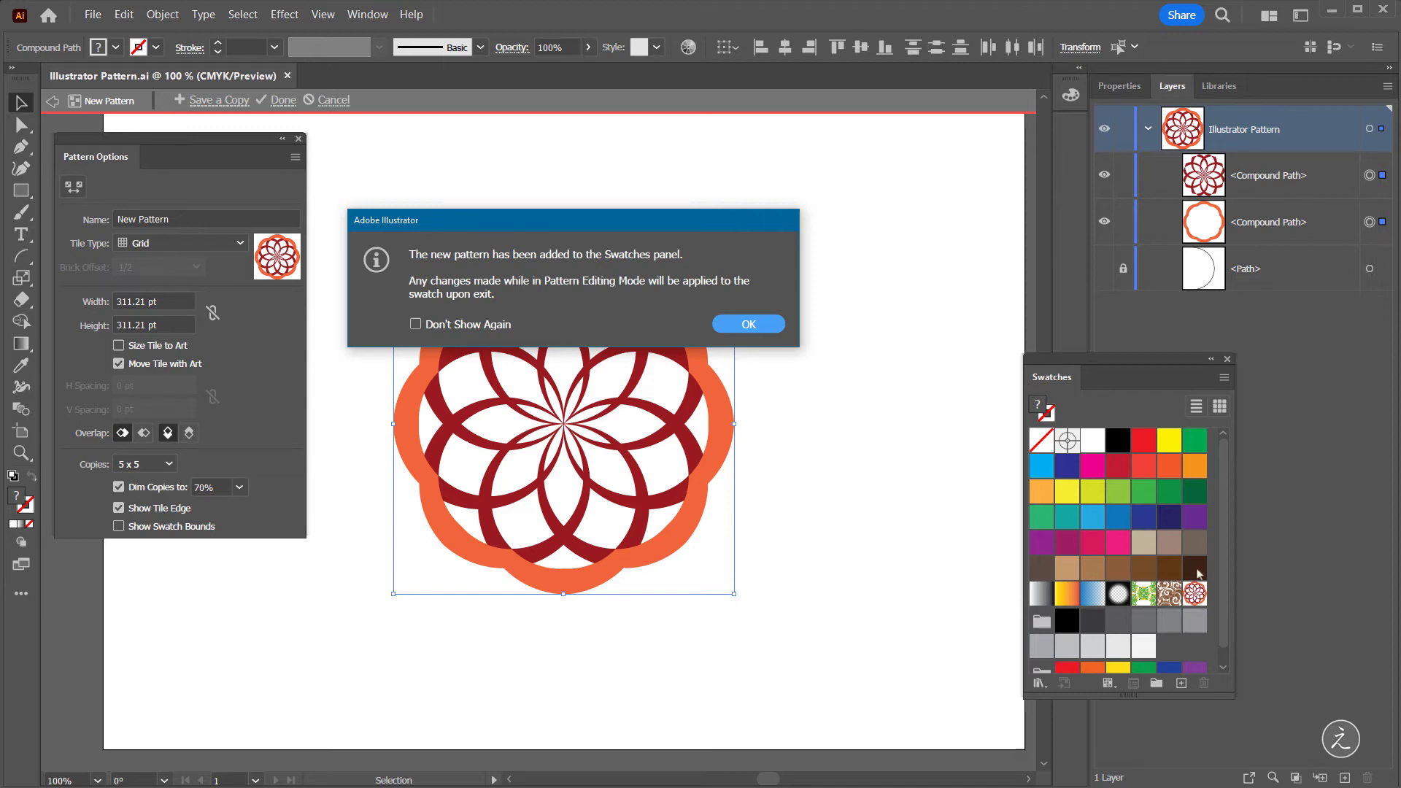
pyautogui.click(749, 324)
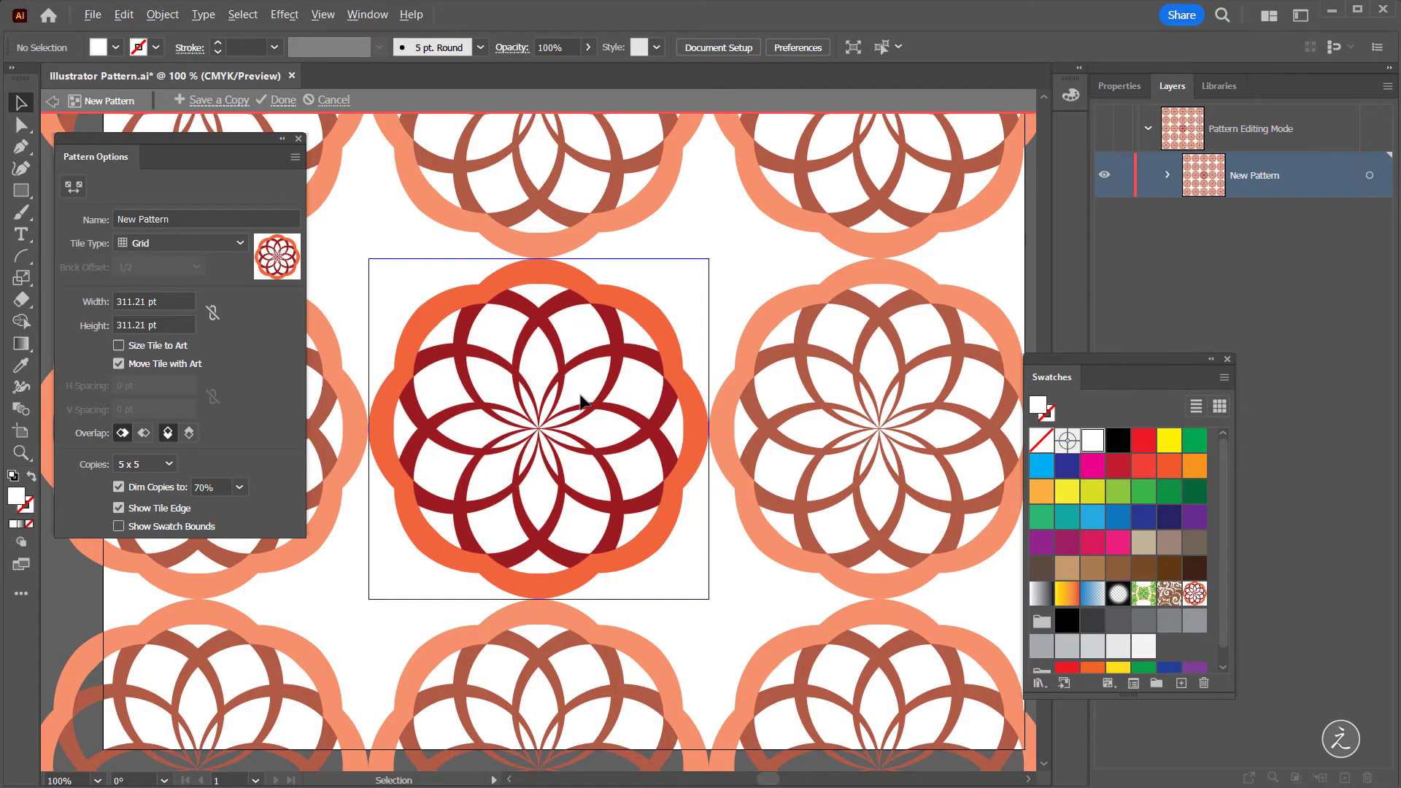
pyautogui.scroll(-3, 582, 400)
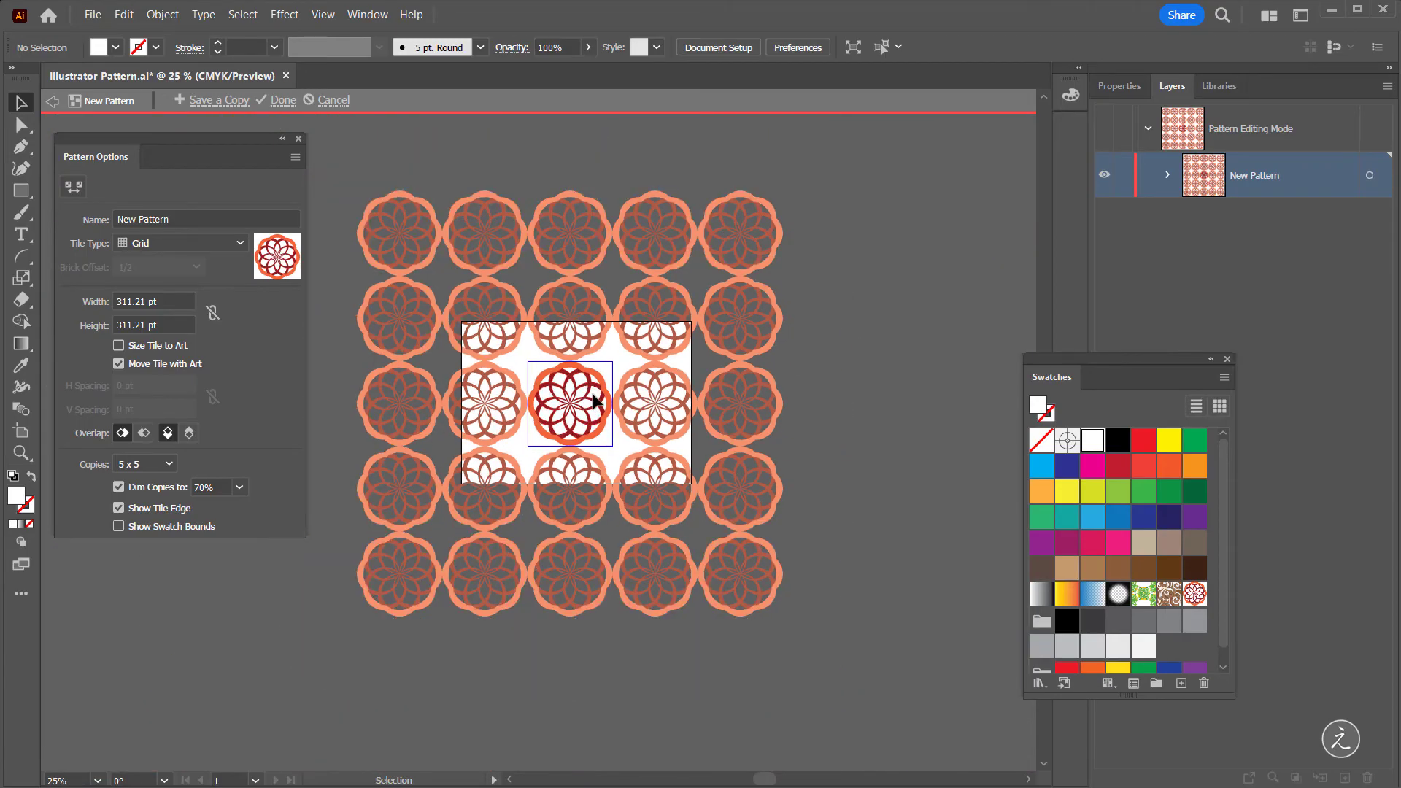
pyautogui.scroll(1, 497, 336)
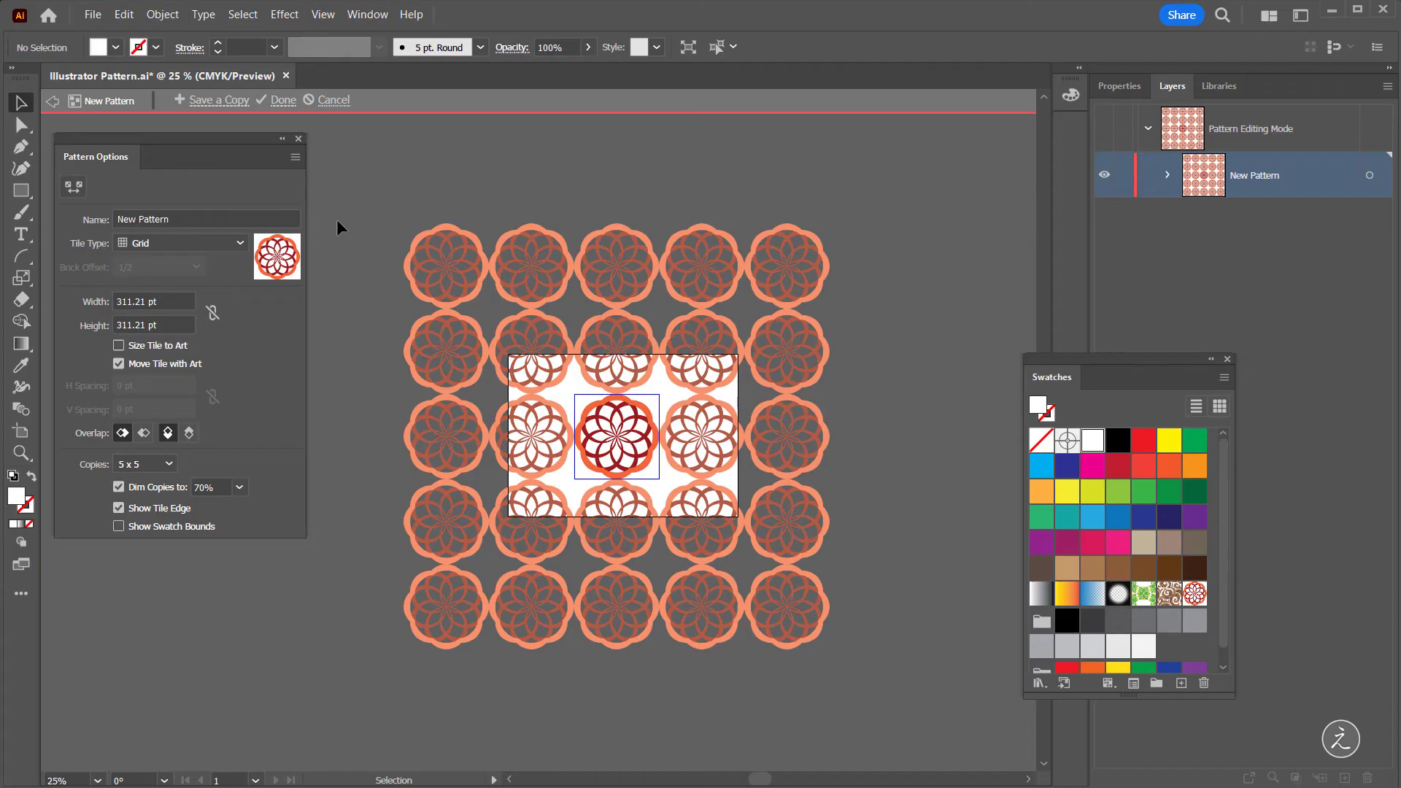
# Step: Keep the name New Pattern, try Brick by Row and Brick by Column, then set Tile Type to Grid
pyautogui.click(195, 218)
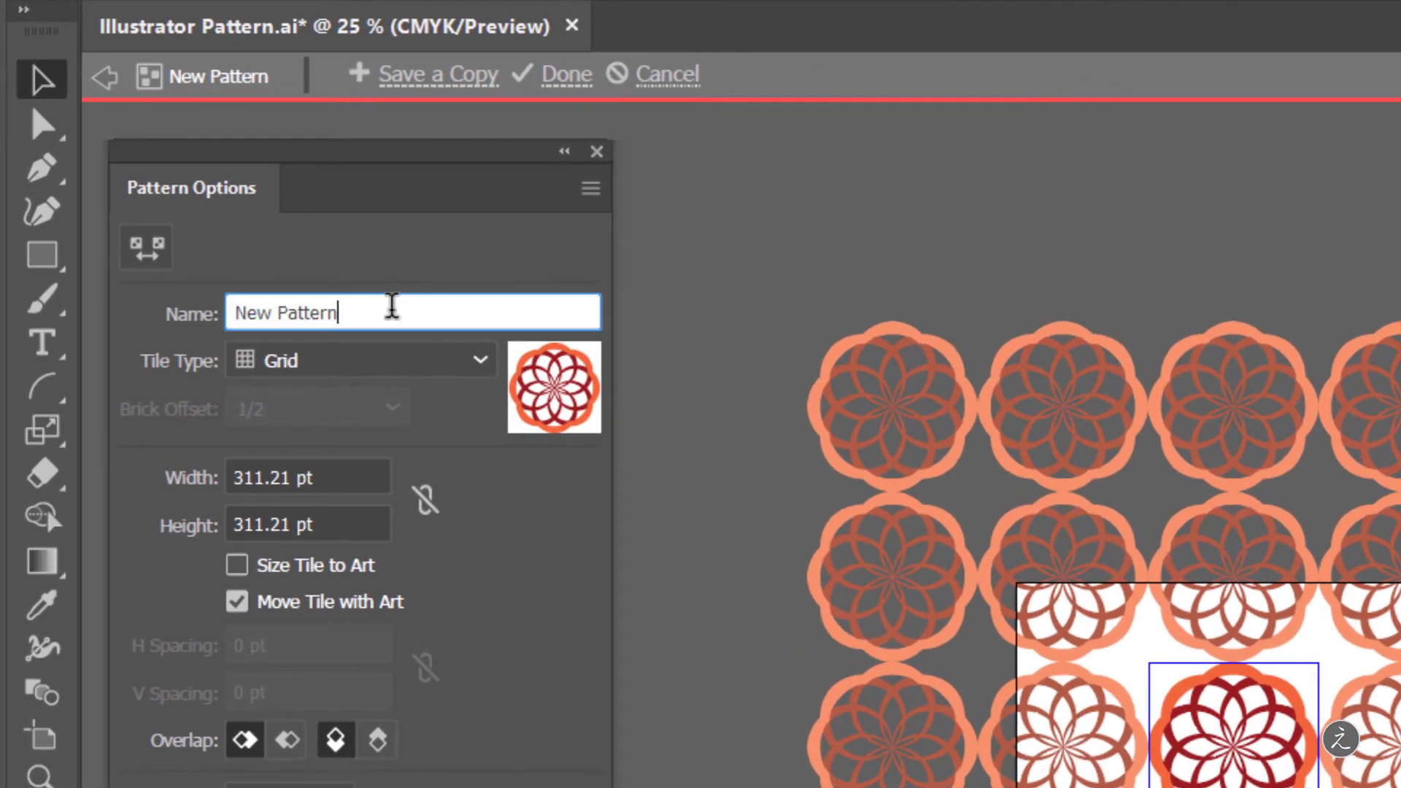
pyautogui.moveTo(343, 305); pyautogui.dragTo(151, 307)
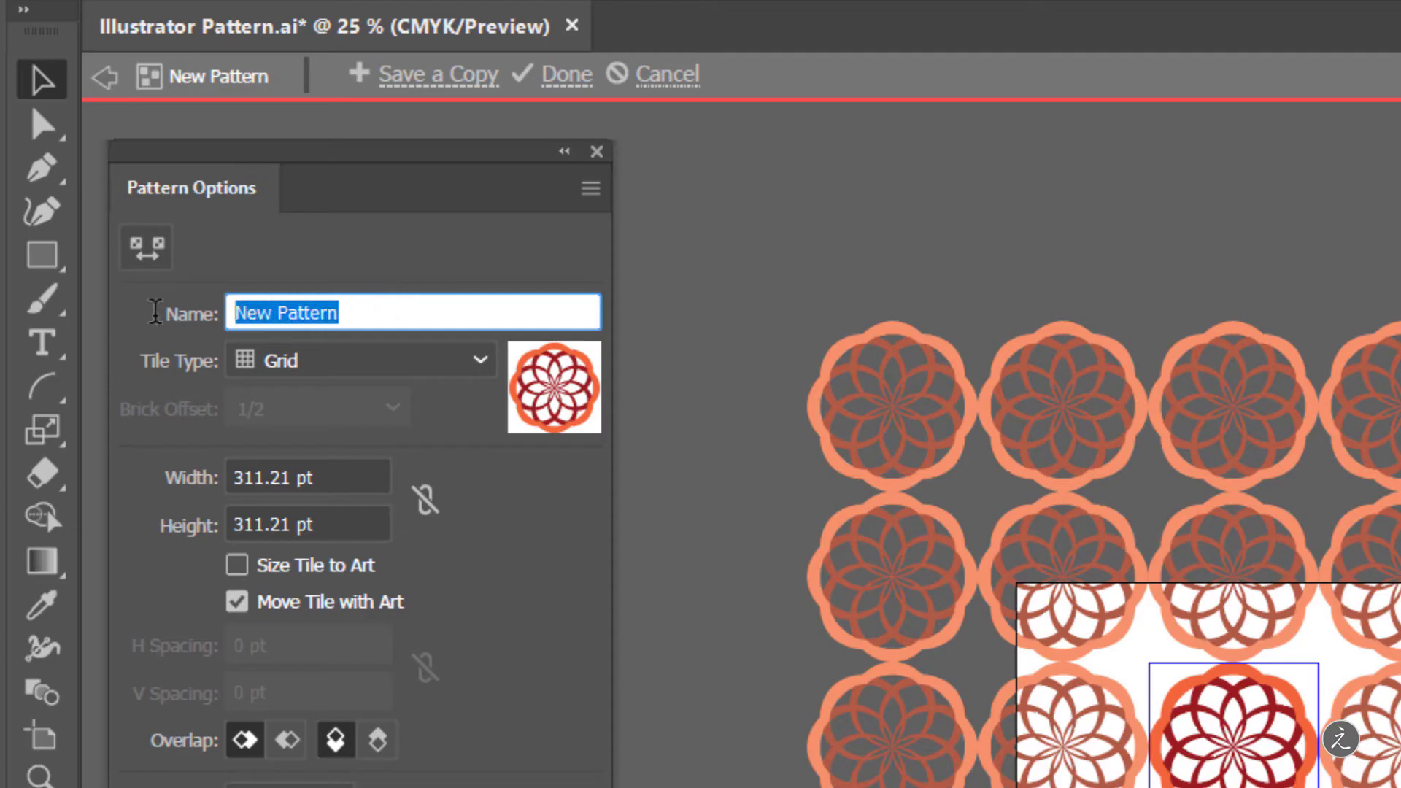
pyautogui.click(314, 264)
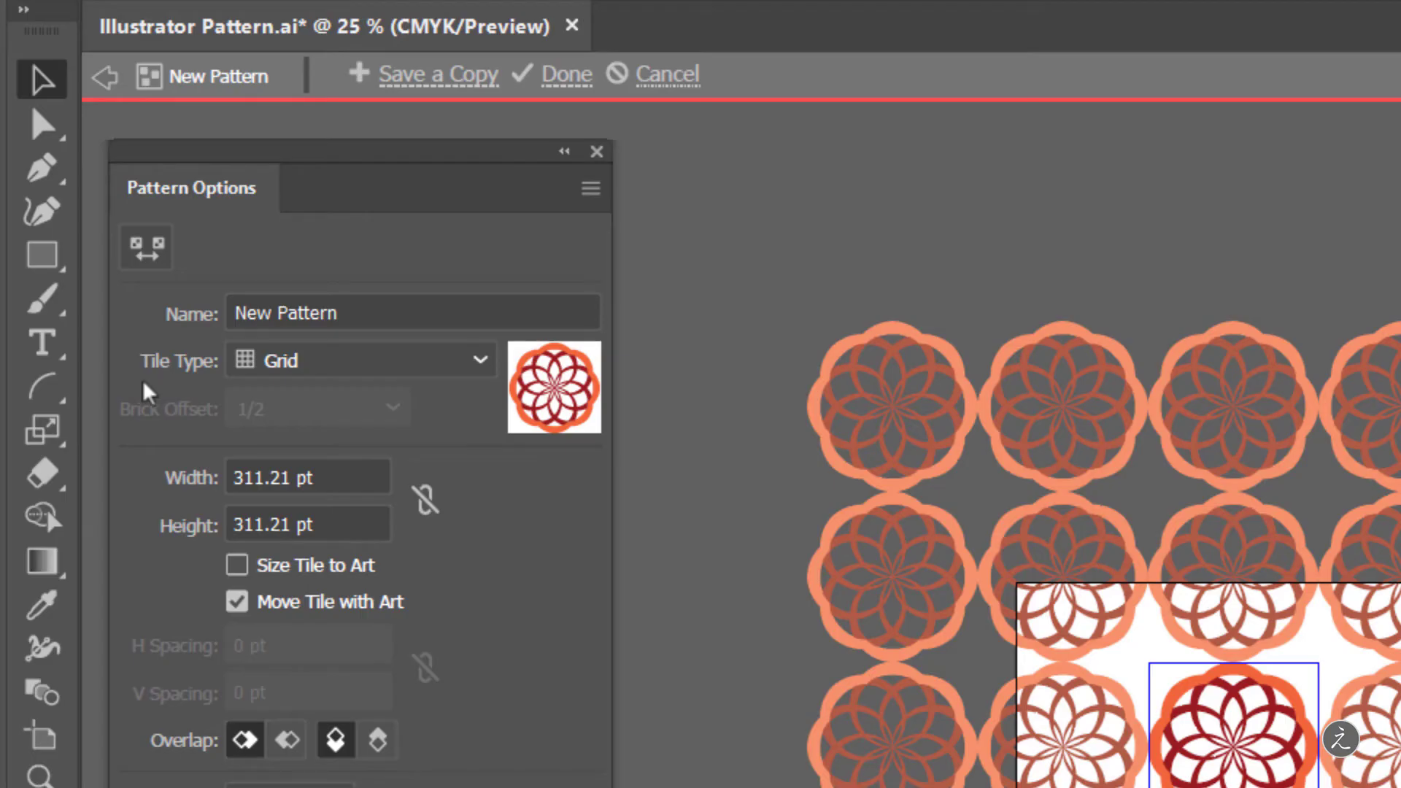
pyautogui.click(430, 371)
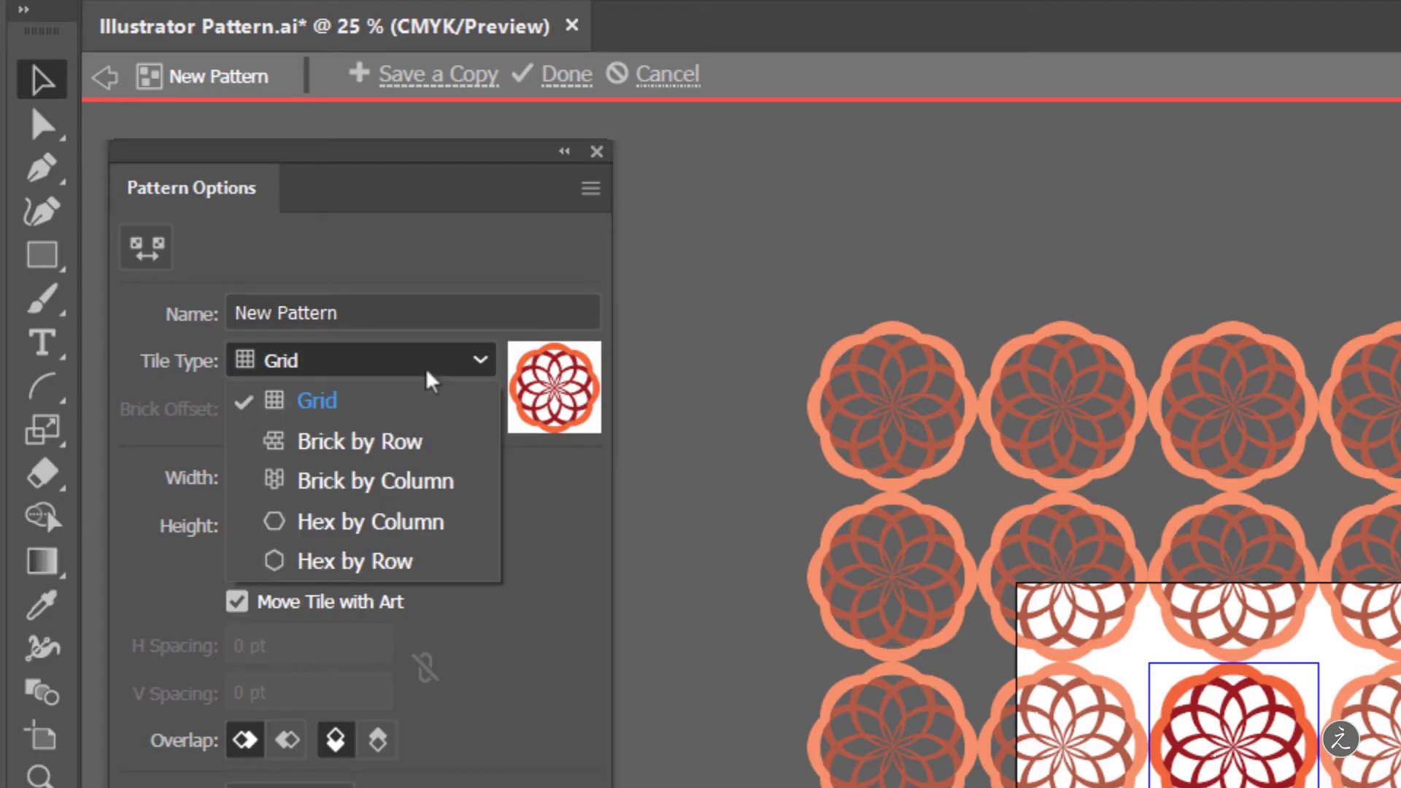
pyautogui.click(454, 438)
pyautogui.click(392, 365)
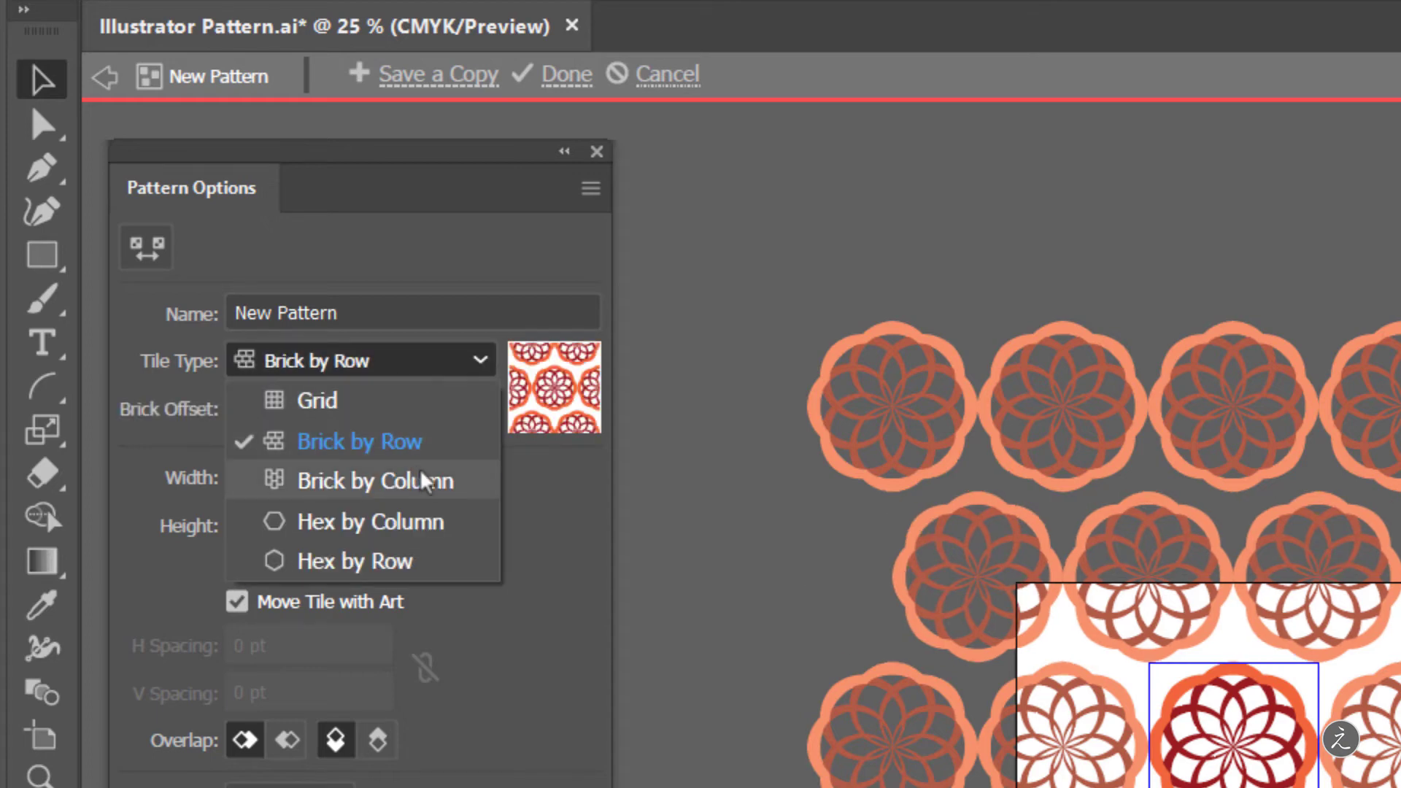
pyautogui.click(398, 480)
pyautogui.click(400, 367)
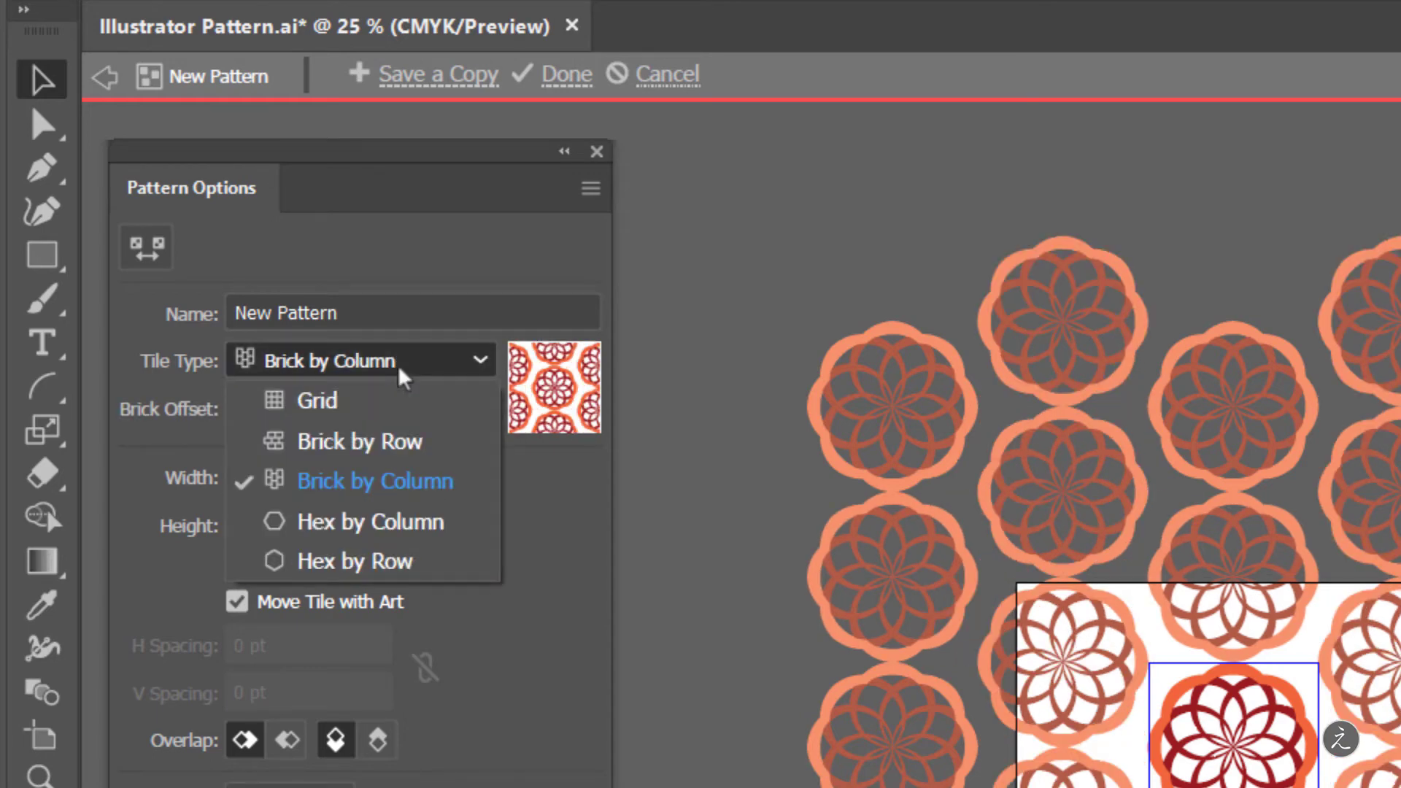
pyautogui.click(405, 401)
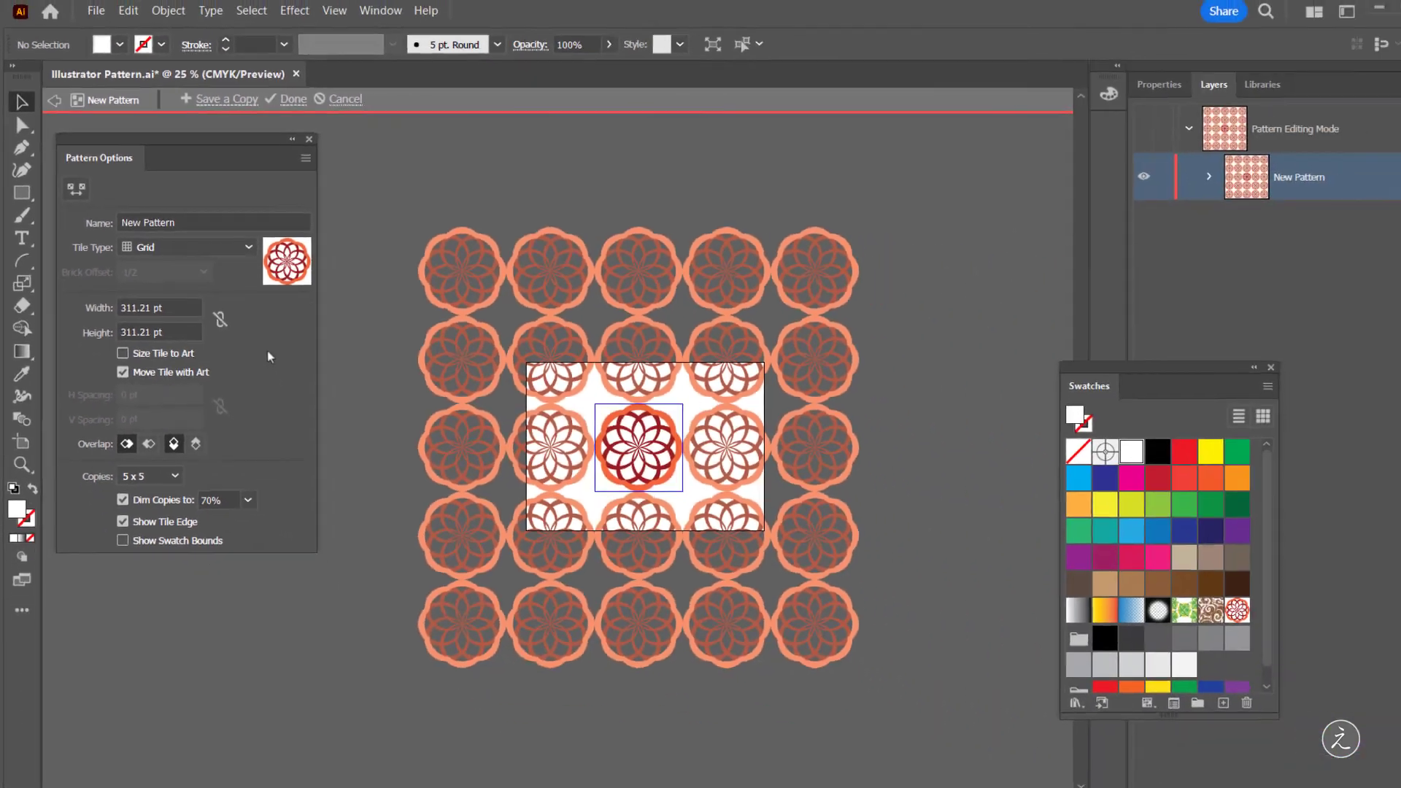
# Step: Enable Size Tile to Art and scale the rosette about its centre to 265.01 pt
pyautogui.hotkey('ctrl', 'a')
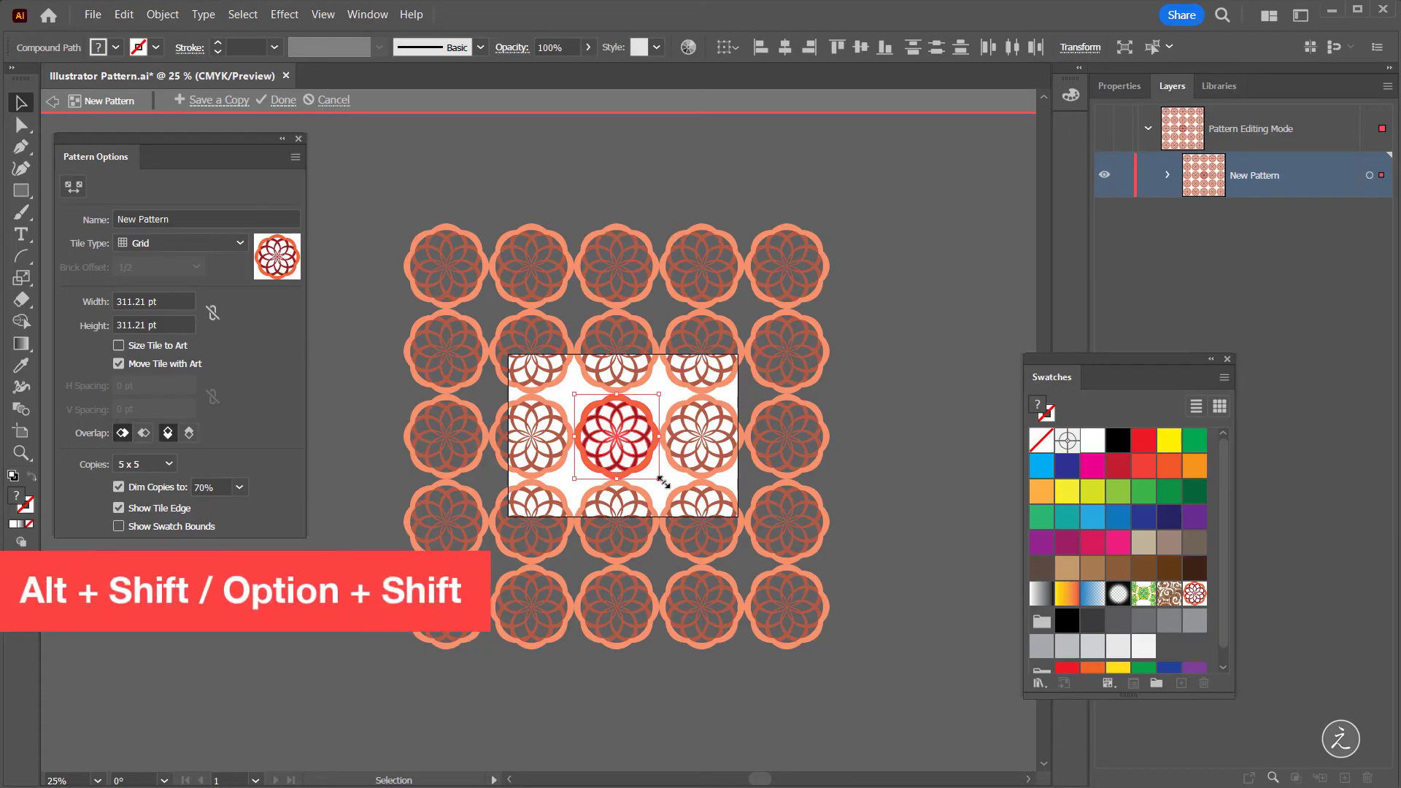
pyautogui.moveTo(660, 481)
pyautogui.mouseDown()
pyautogui.moveTo(636, 452)
pyautogui.moveTo(668, 478)
pyautogui.moveTo(658, 469)
pyautogui.mouseUp()
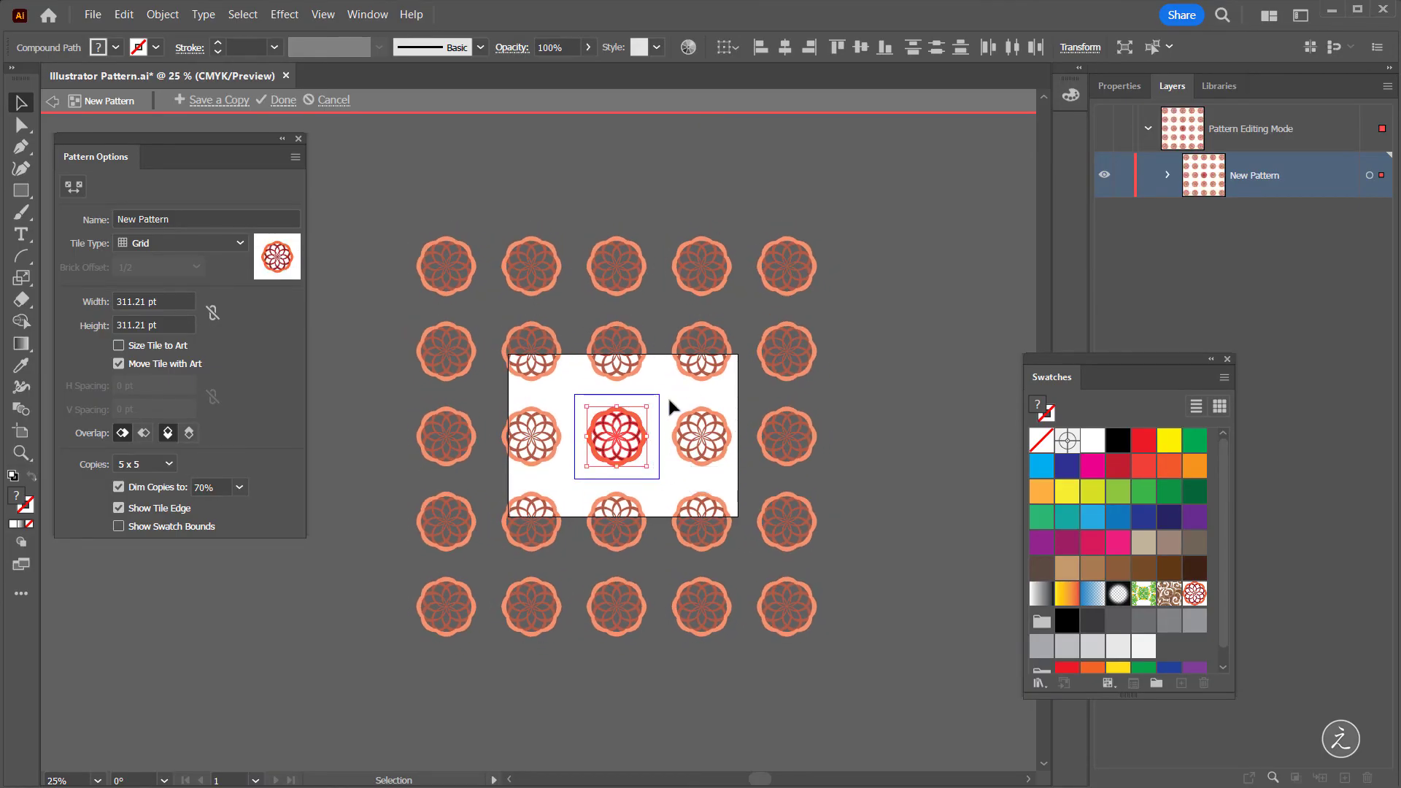
pyautogui.hotkey('ctrl', 'z')
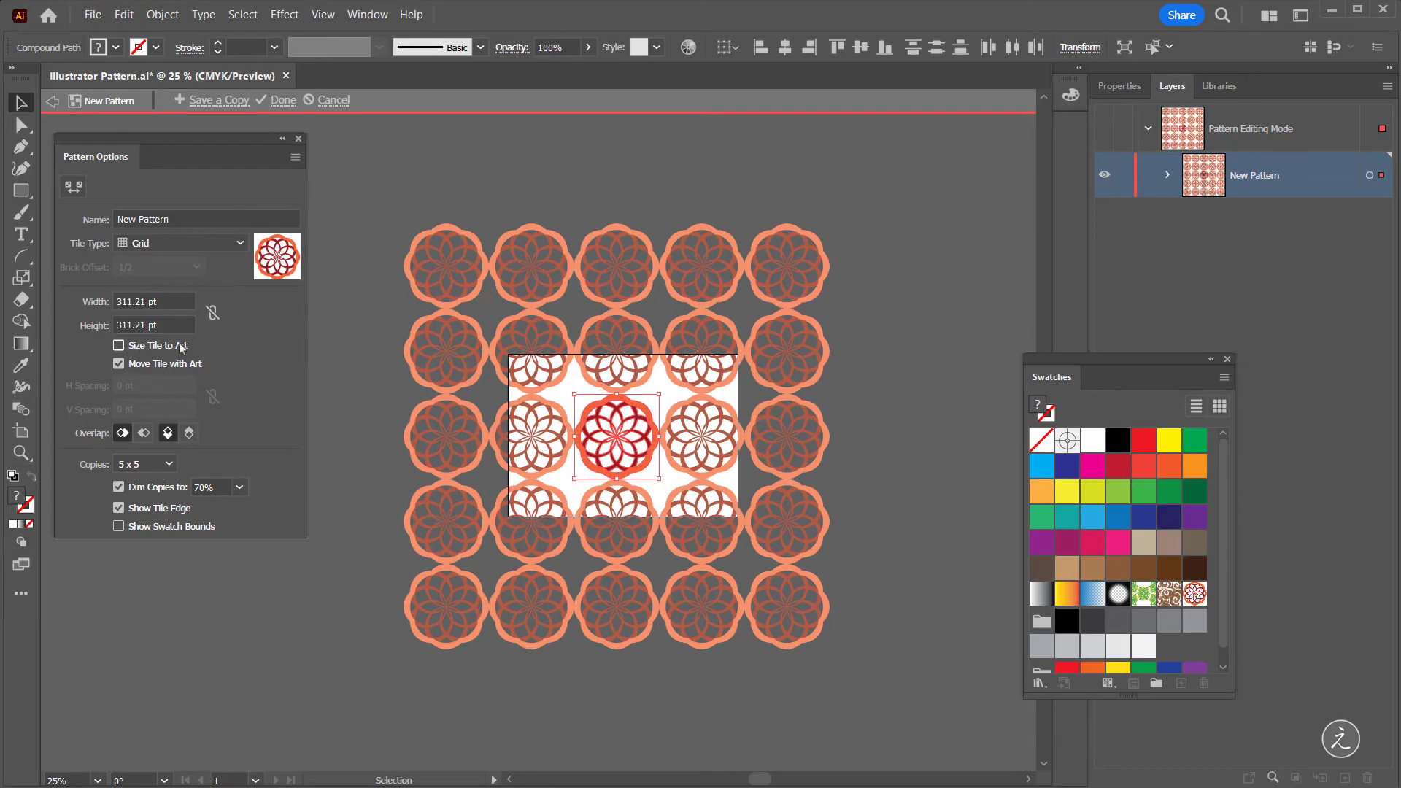
pyautogui.click(119, 347)
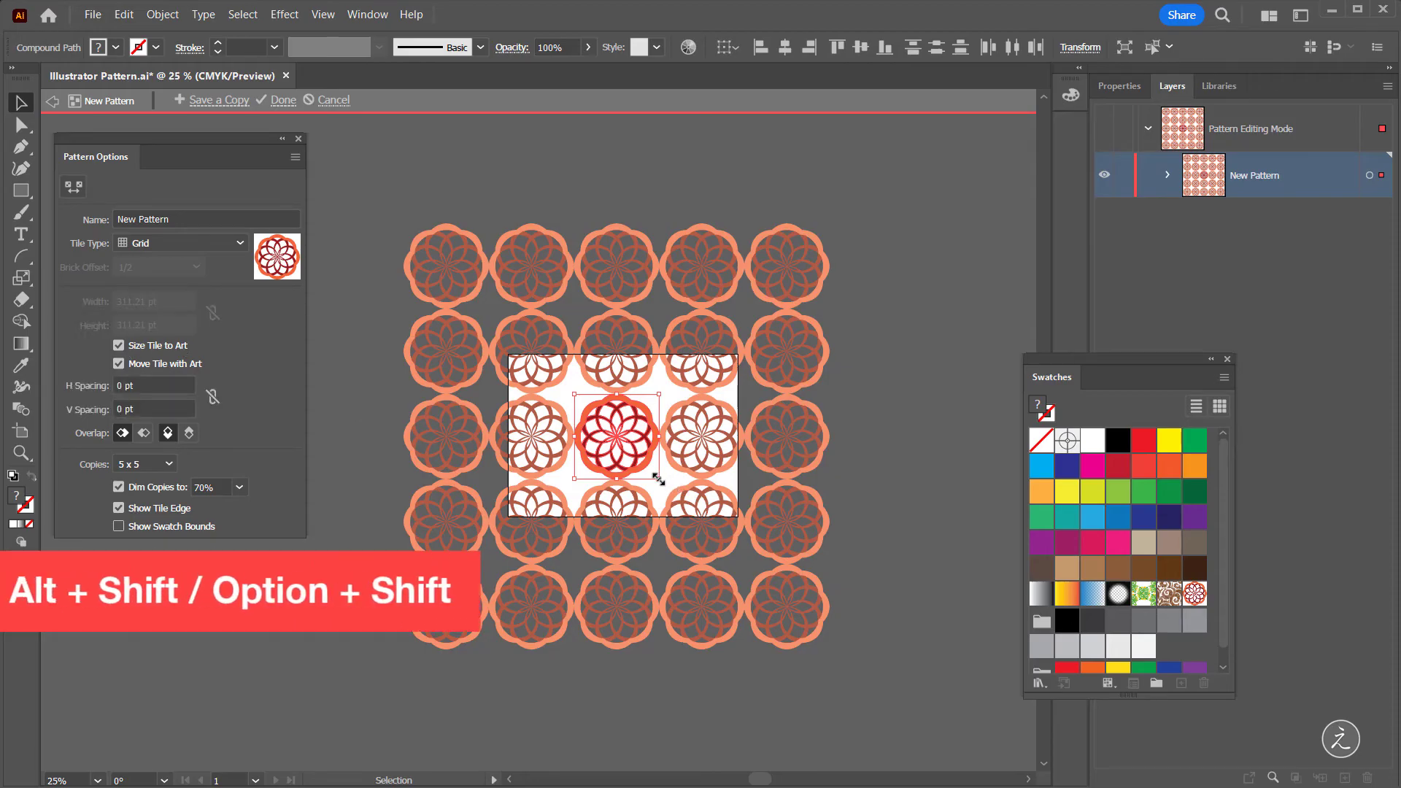
pyautogui.moveTo(658, 479); pyautogui.dragTo(639, 471)
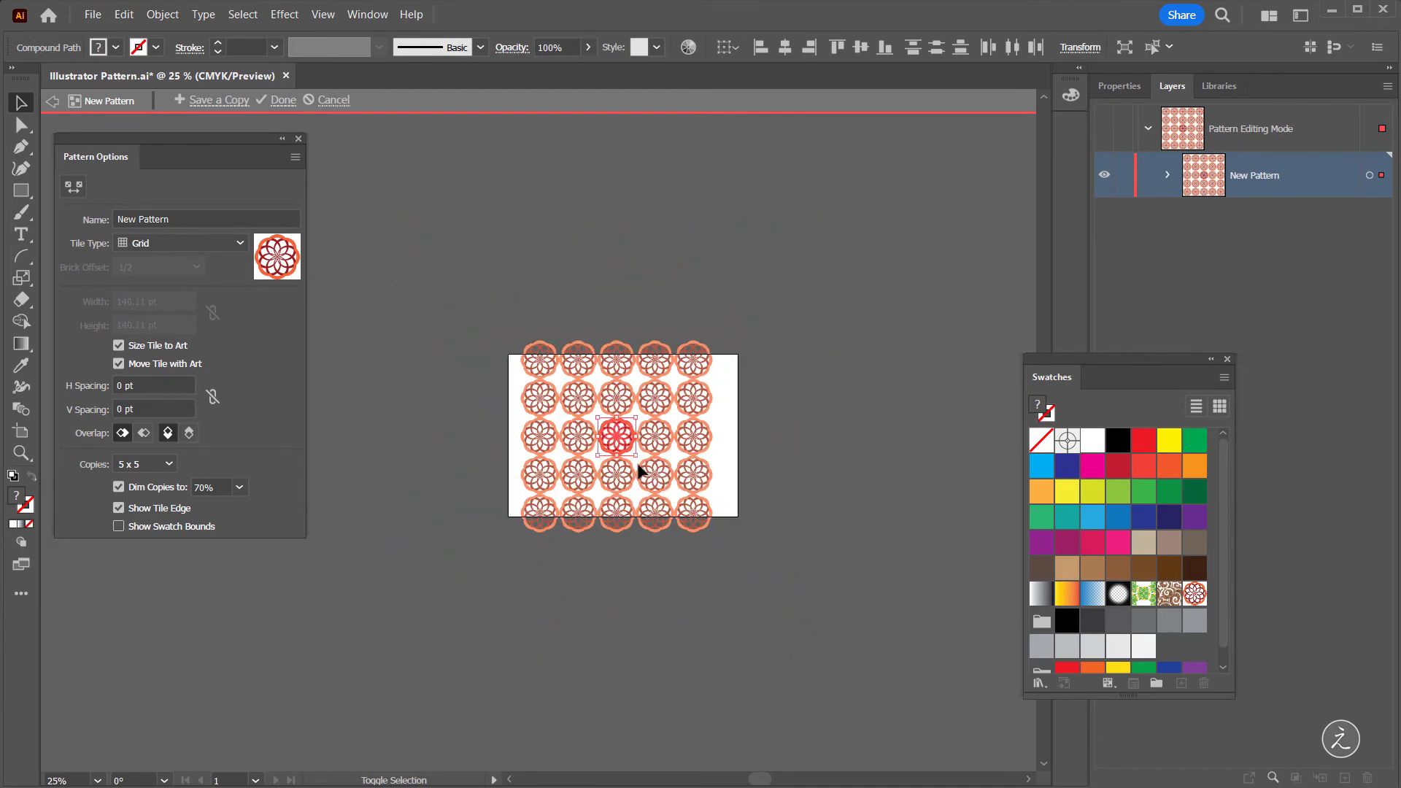
# Step: Set H and V Spacing to 10 pt and preview 7 x 7 copies
pyautogui.scroll(3, 629, 443)
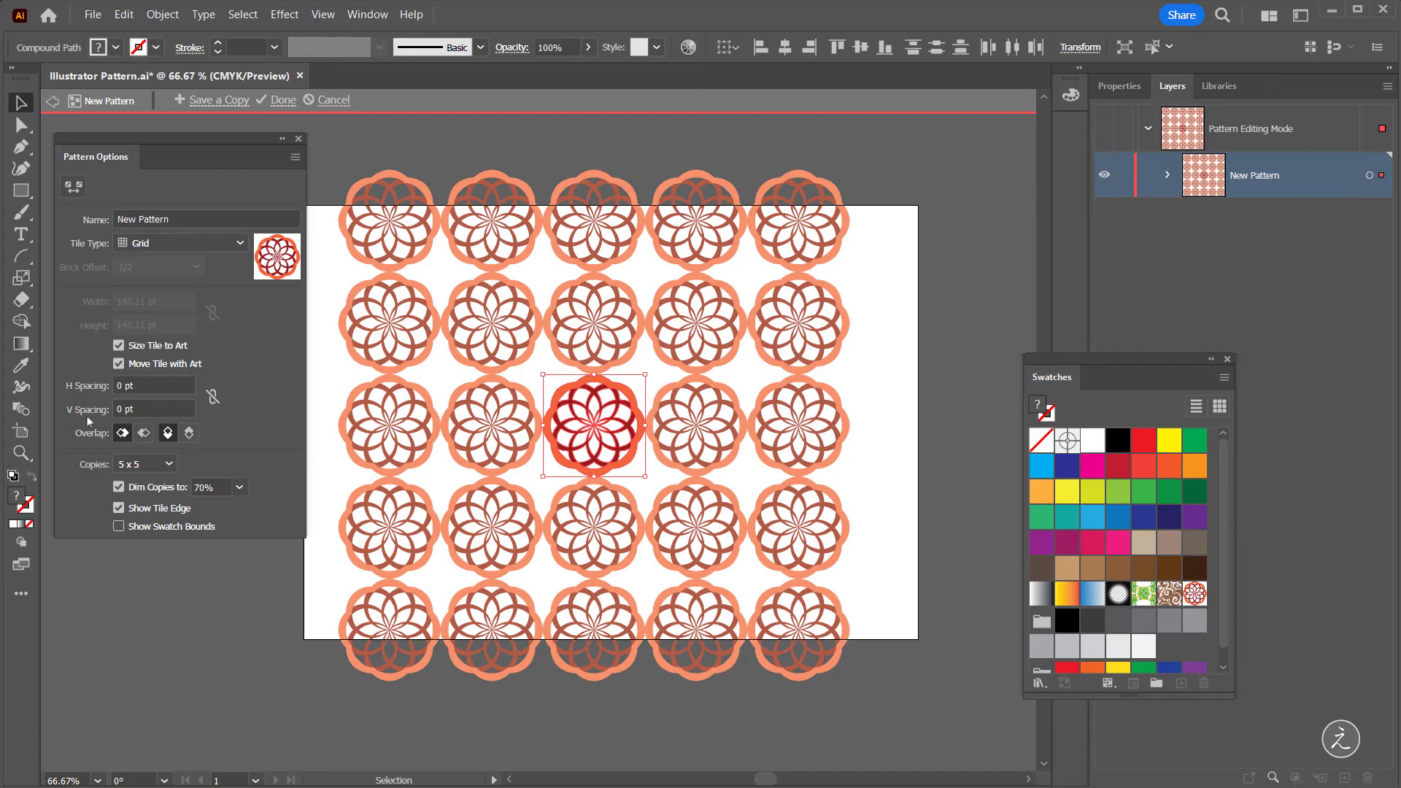
pyautogui.click(105, 385)
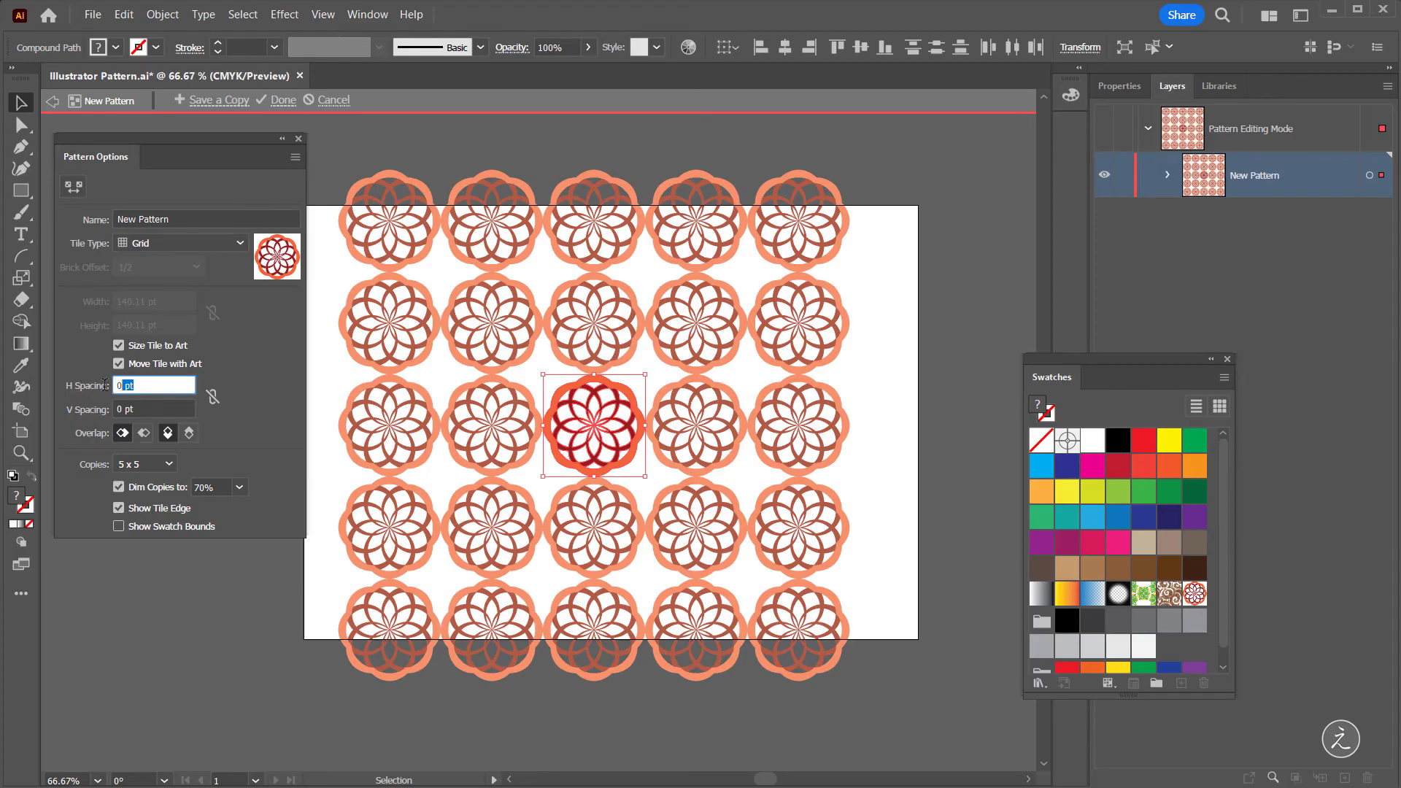
pyautogui.write('10')
pyautogui.press('Tab')
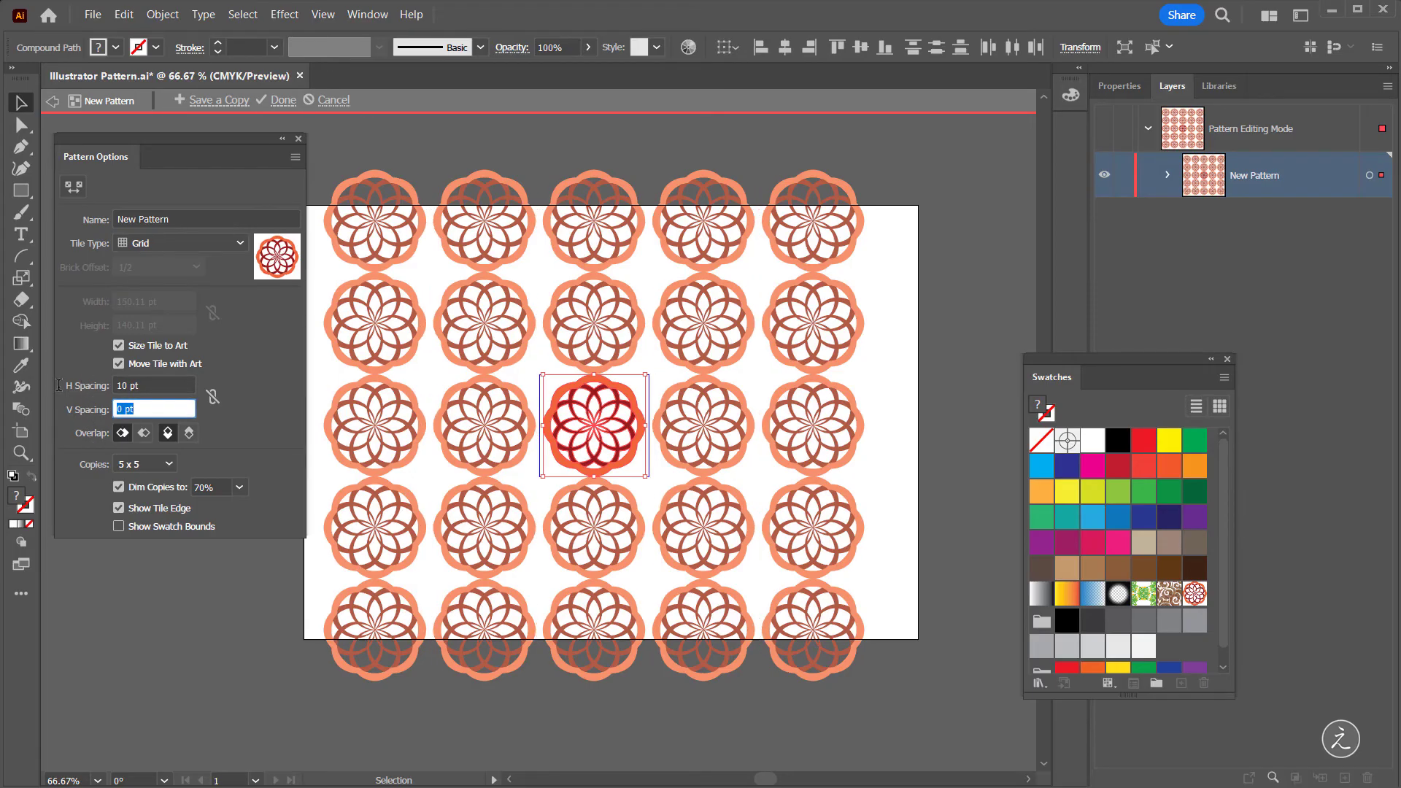
pyautogui.write('10')
pyautogui.press('Tab')
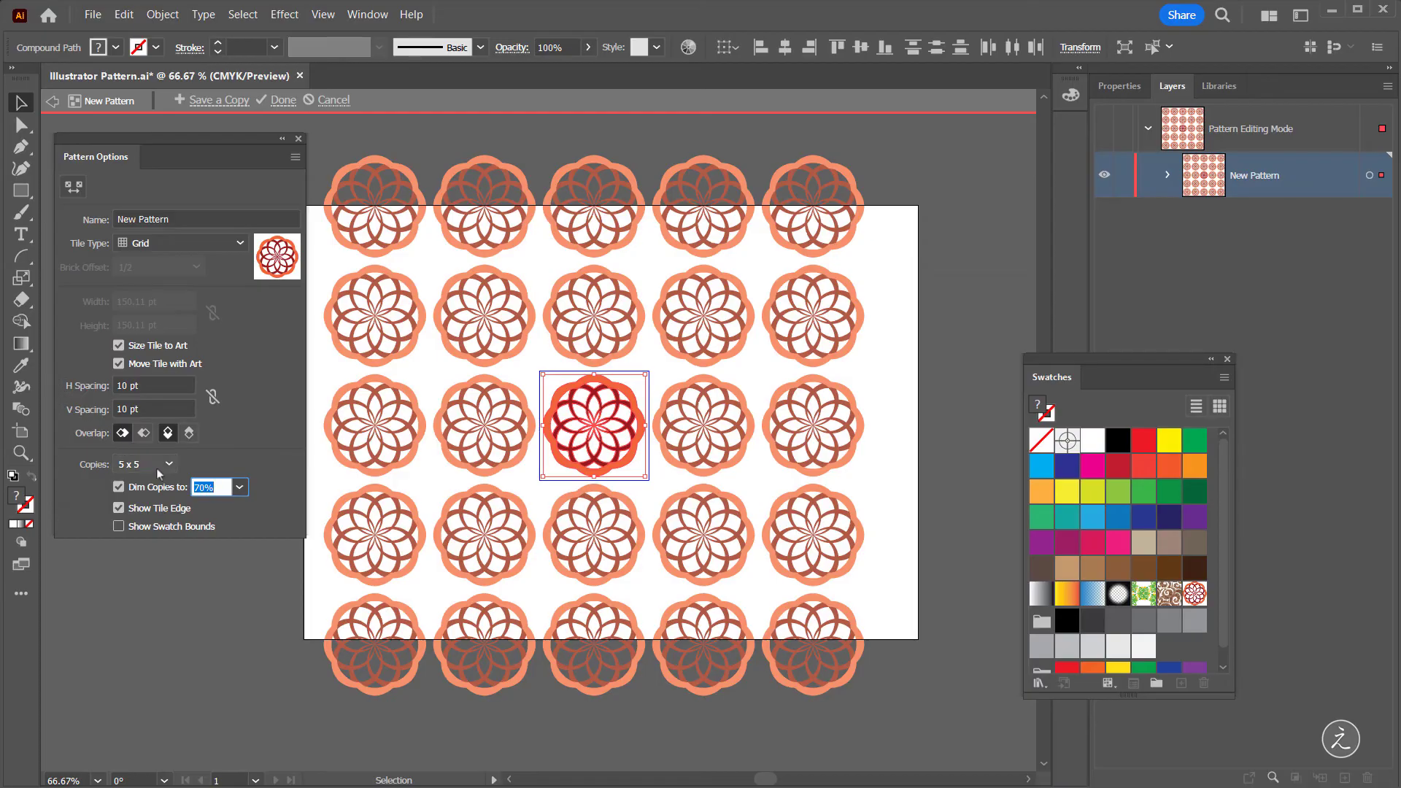
pyautogui.moveTo(184, 139); pyautogui.dragTo(185, 125)
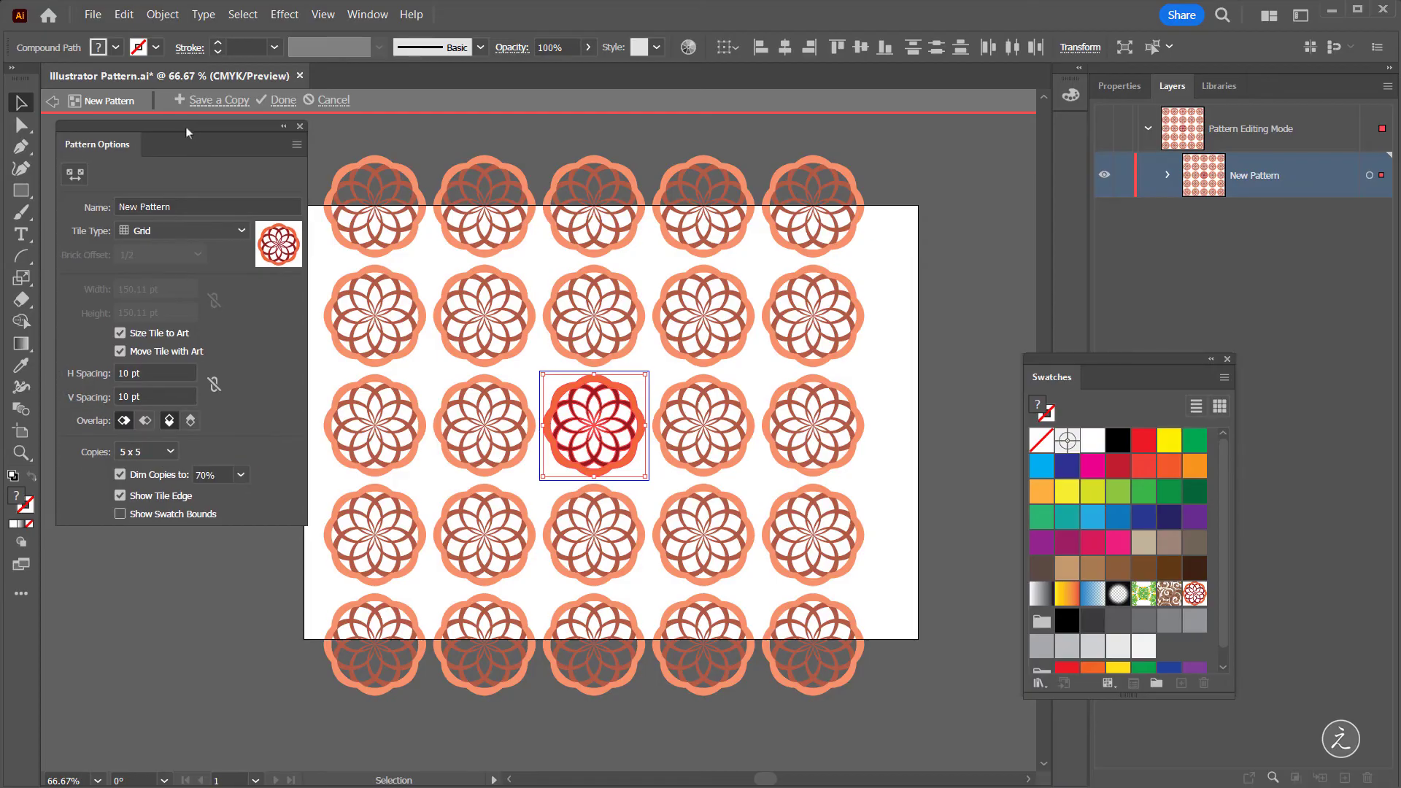
pyautogui.click(170, 452)
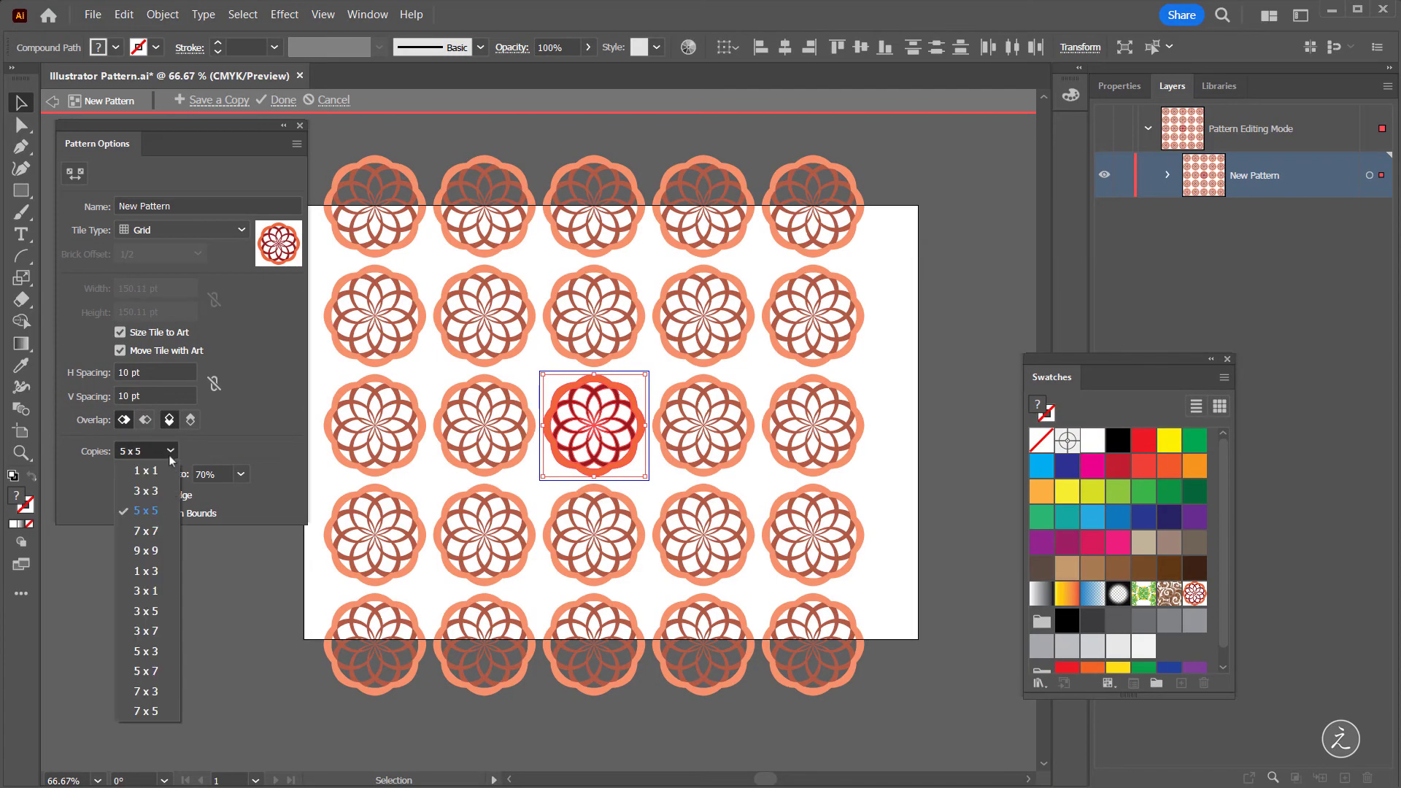
pyautogui.click(146, 531)
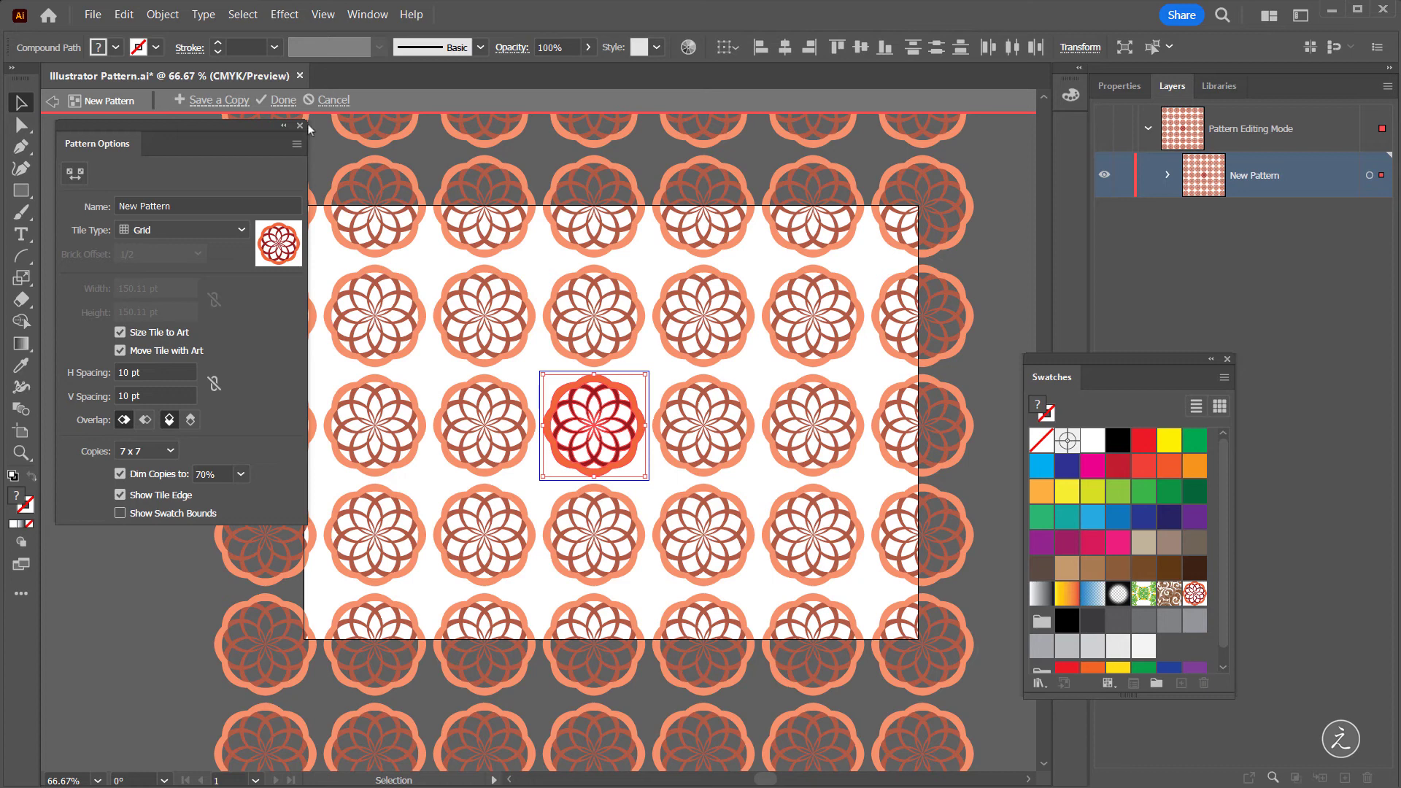
# Step: Exit pattern editing, hide both Compound Path layers, and draw an ~817 x 573 pt rectangle over the artboard
pyautogui.click(284, 103)
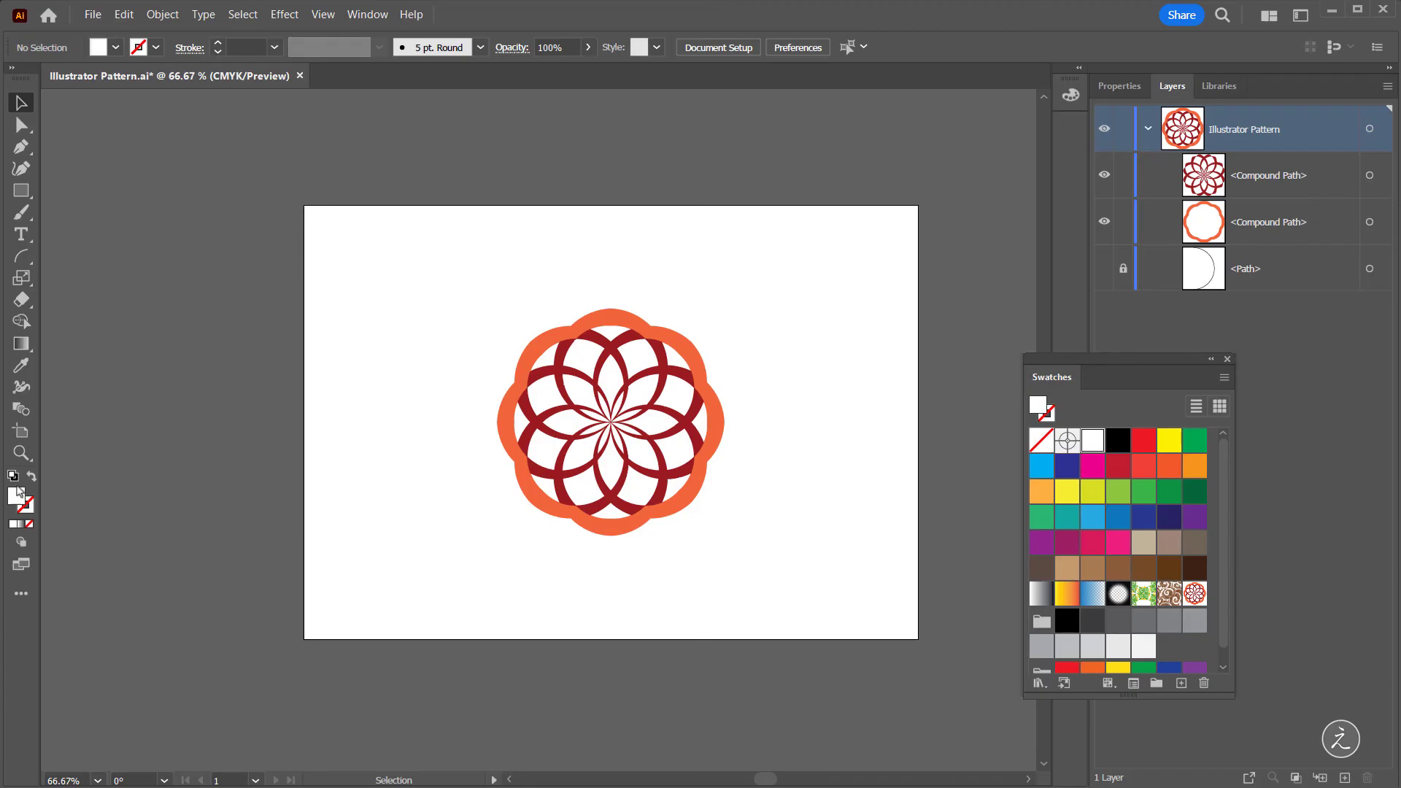
pyautogui.moveTo(720, 324); pyautogui.dragTo(700, 320)
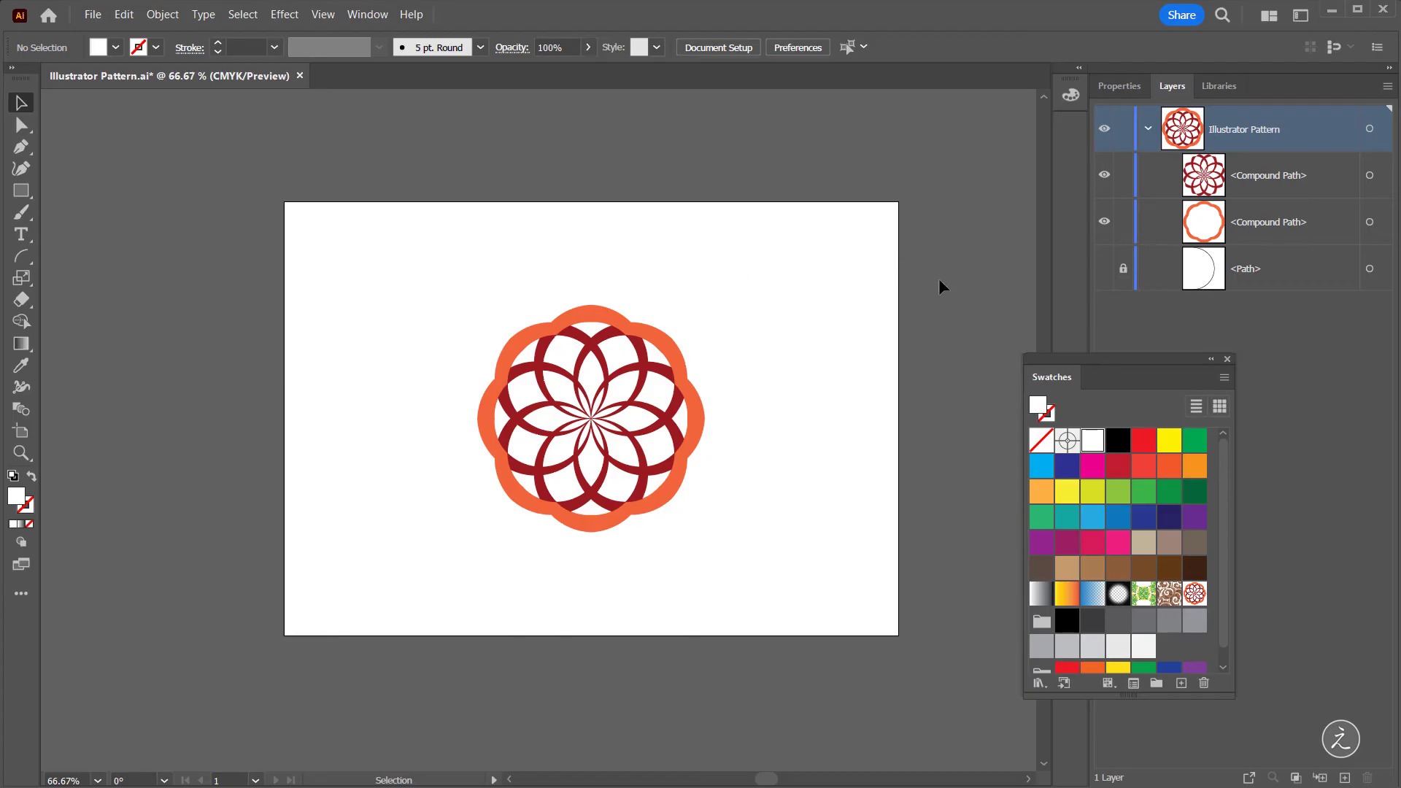
pyautogui.click(1105, 178)
pyautogui.click(1105, 222)
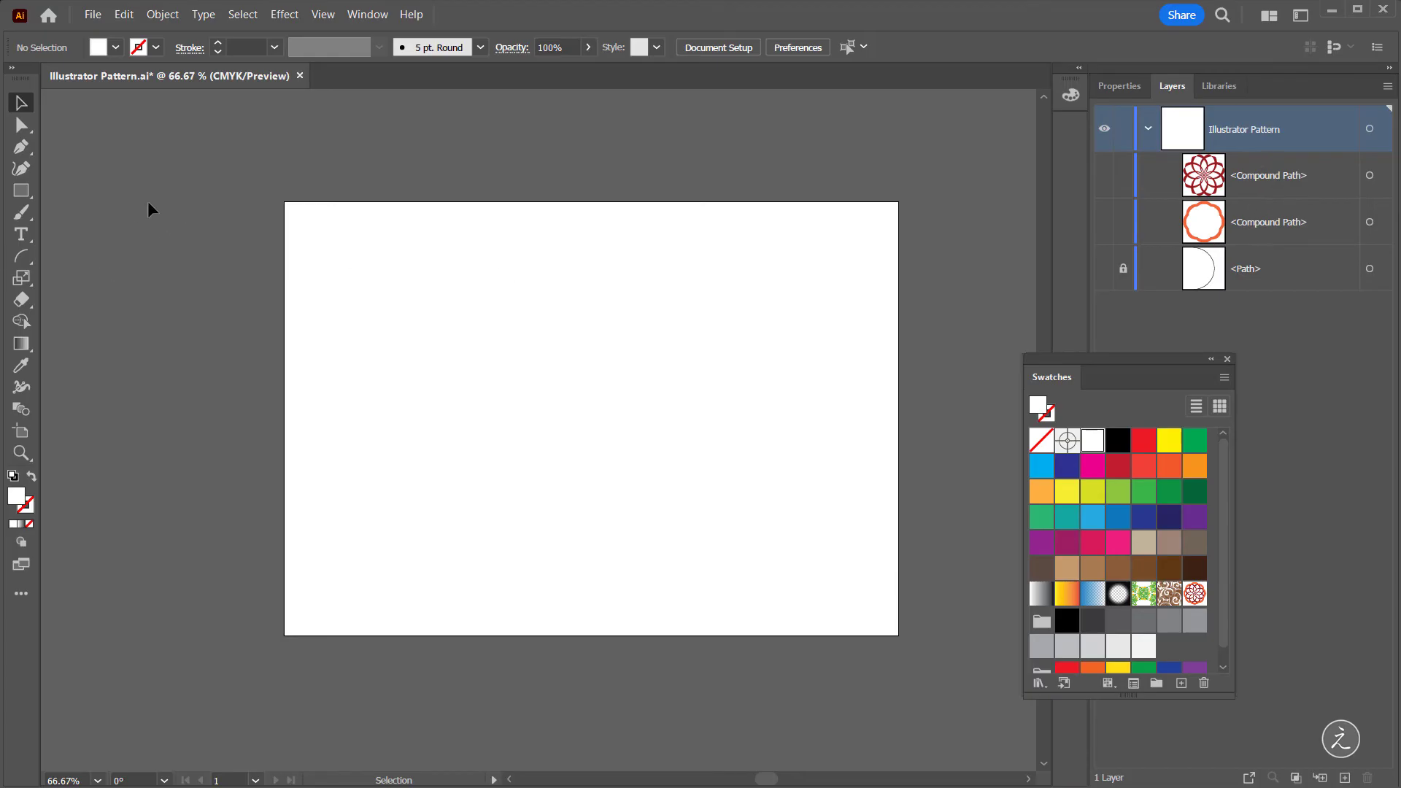
pyautogui.click(26, 195)
pyautogui.moveTo(293, 210); pyautogui.dragTo(890, 628)
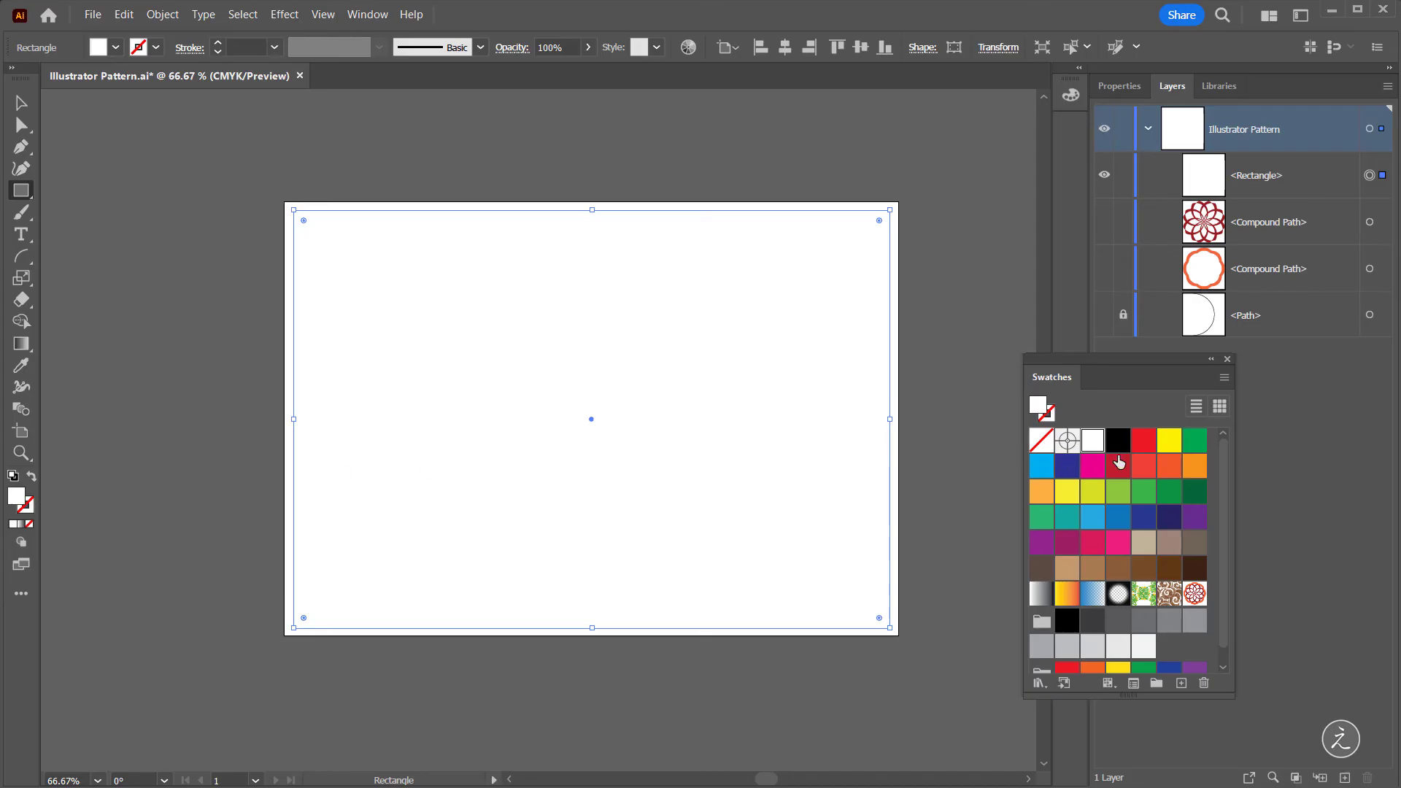
# Step: Fill the rectangle with the New Pattern swatch and rename its layer to 'Pattern'
pyautogui.click(1195, 595)
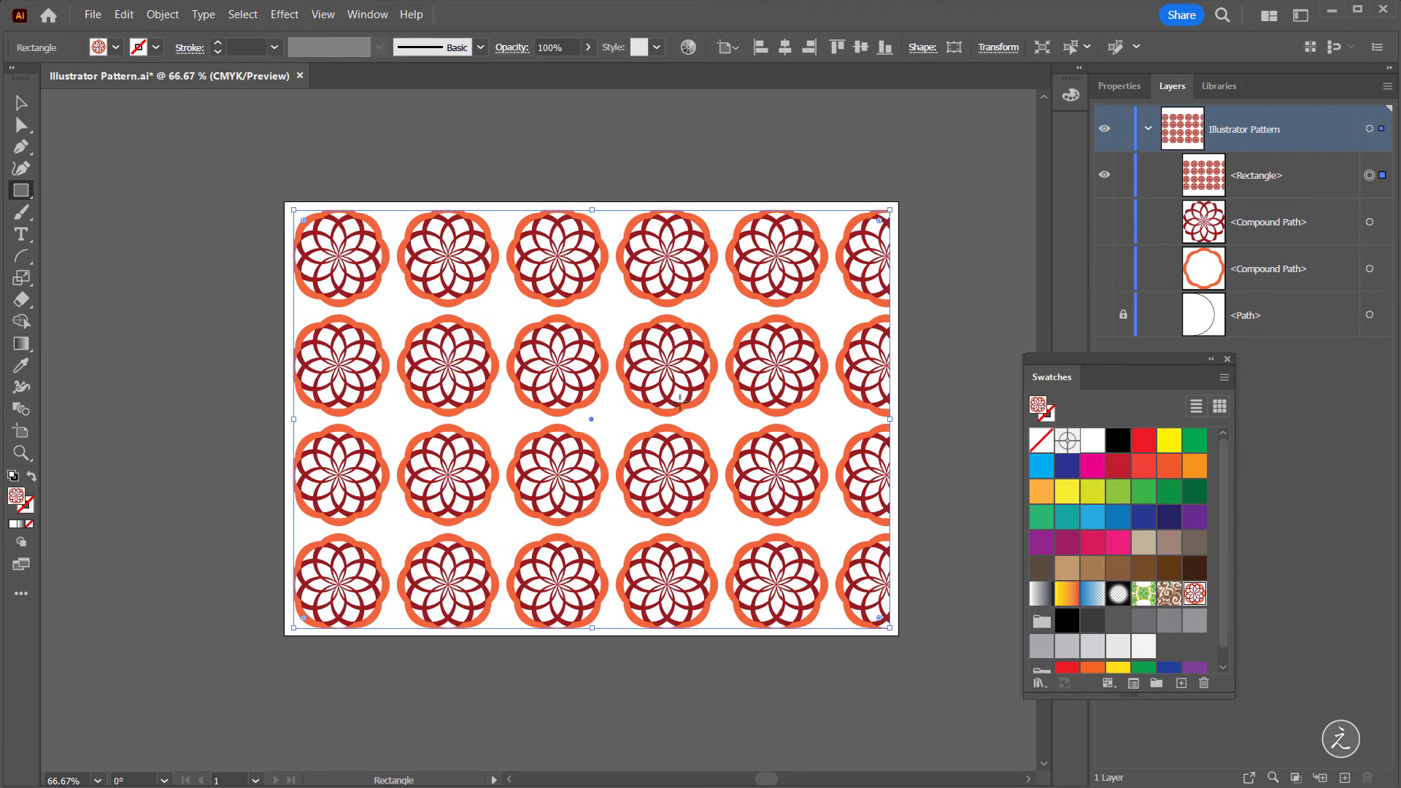
pyautogui.click(23, 104)
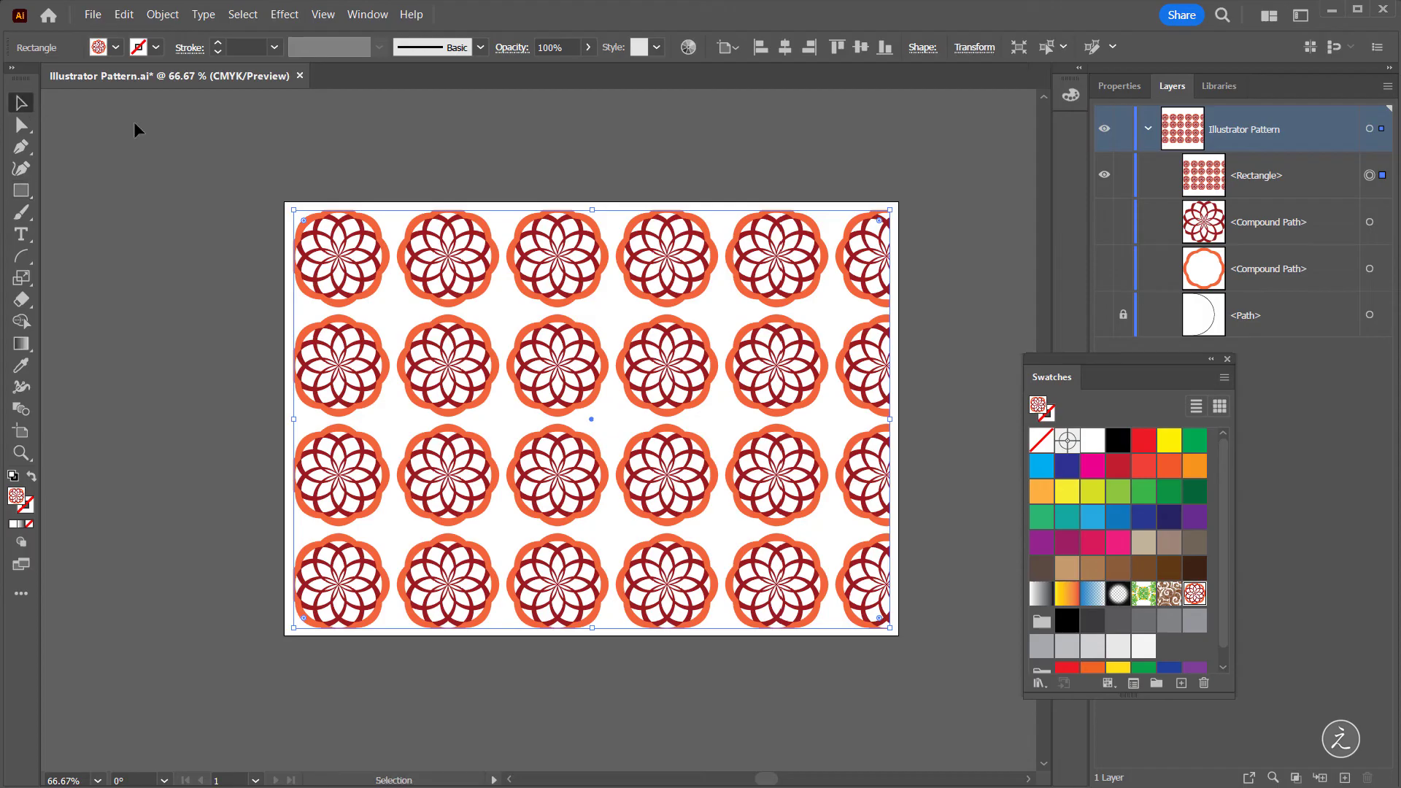
pyautogui.doubleClick(1262, 175)
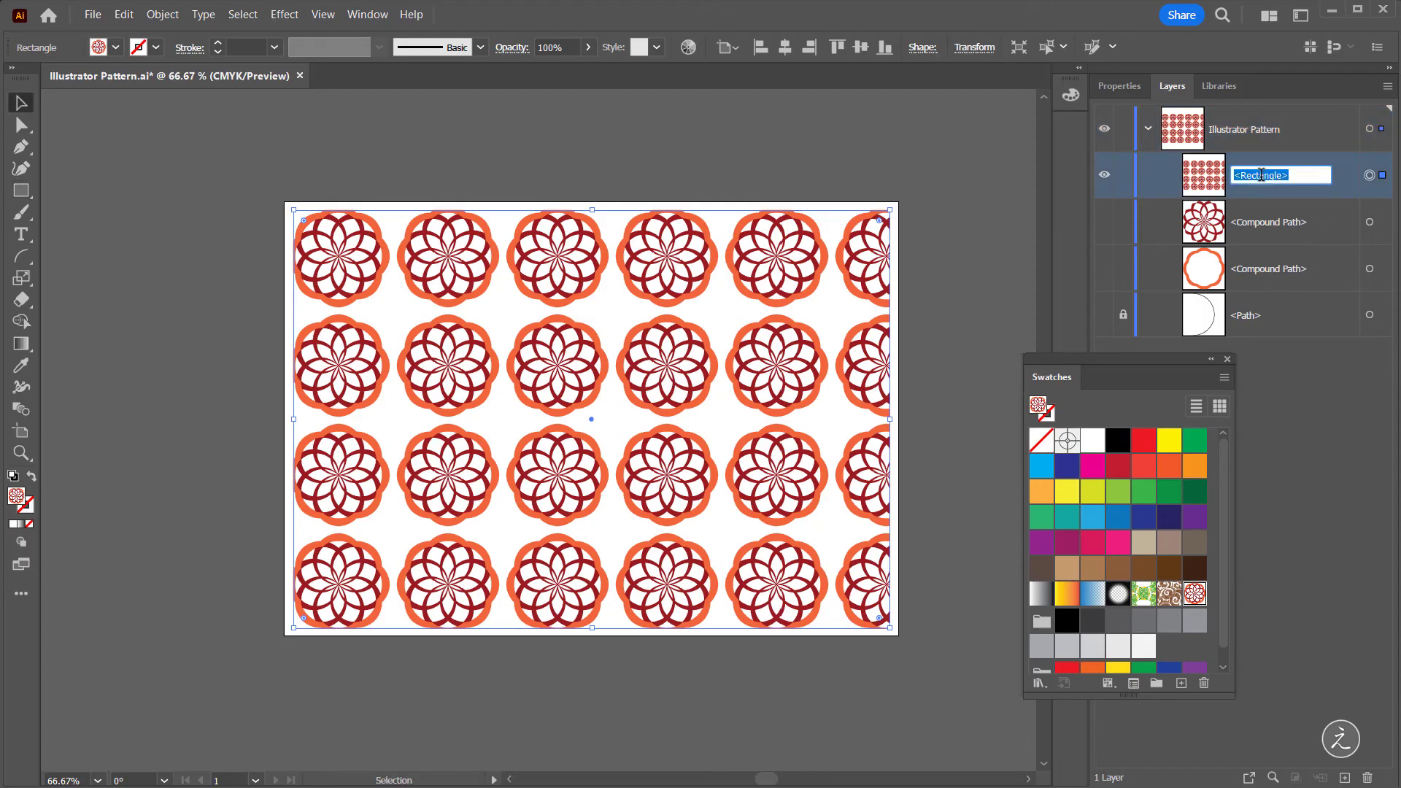
pyautogui.write('Pa')
pyautogui.write('ttern')
pyautogui.press('Return')
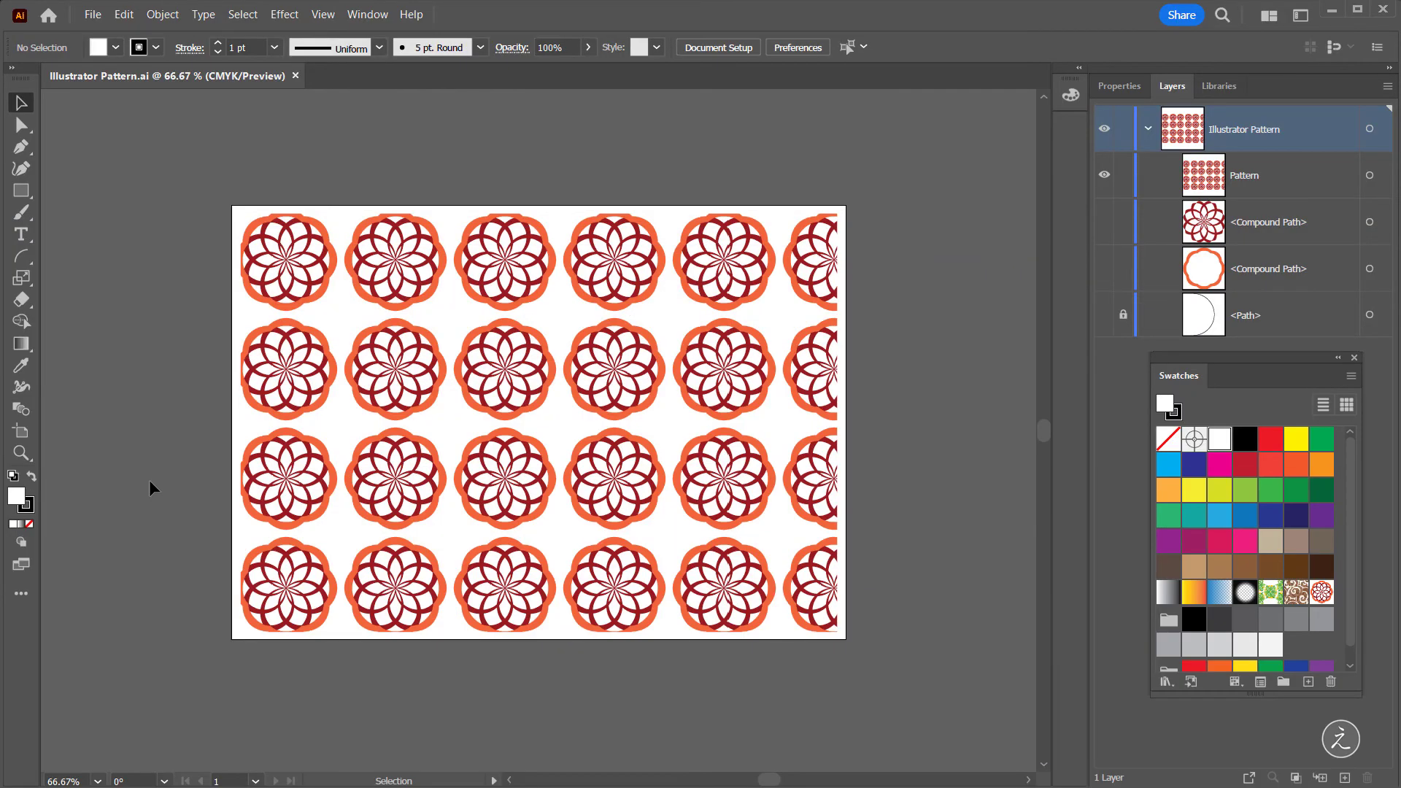
# Step: Move only the rosette tiles about 81 pt across and 229 pt down inside the rectangle
pyautogui.click(302, 364)
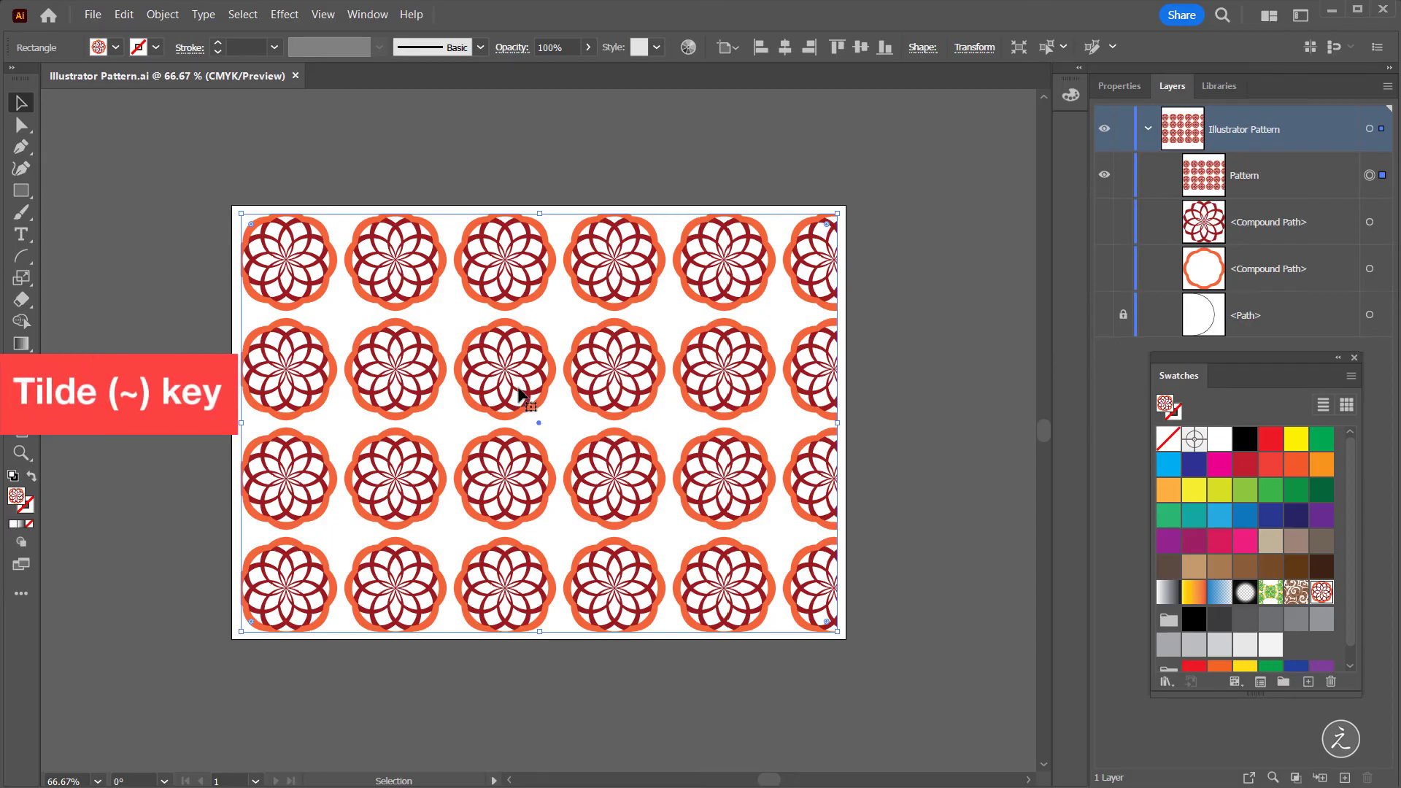
pyautogui.moveTo(517, 368); pyautogui.dragTo(562, 525)
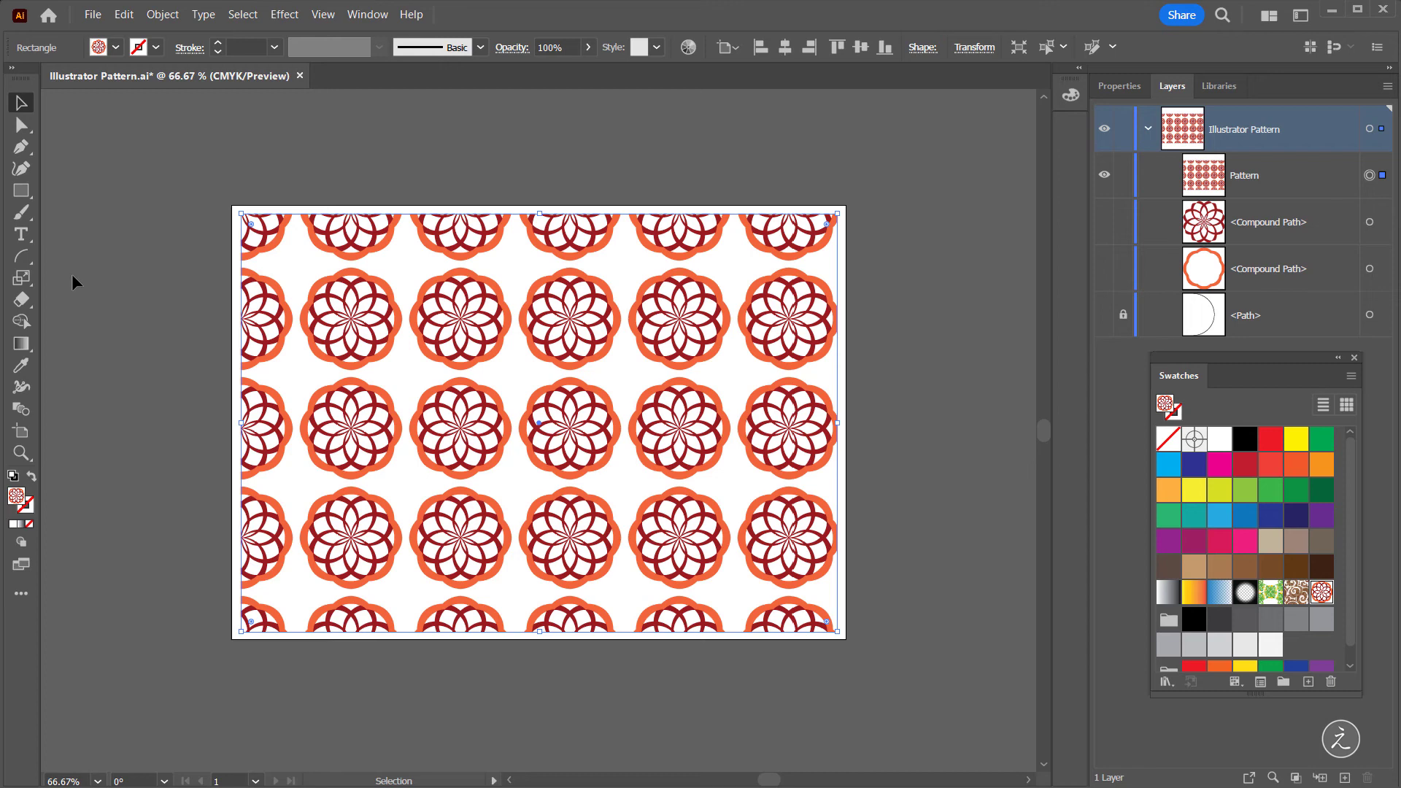
# Step: Scale only the rosette fill to about 26%, reapplying the swatch to reset it before rescaling
pyautogui.click(21, 277)
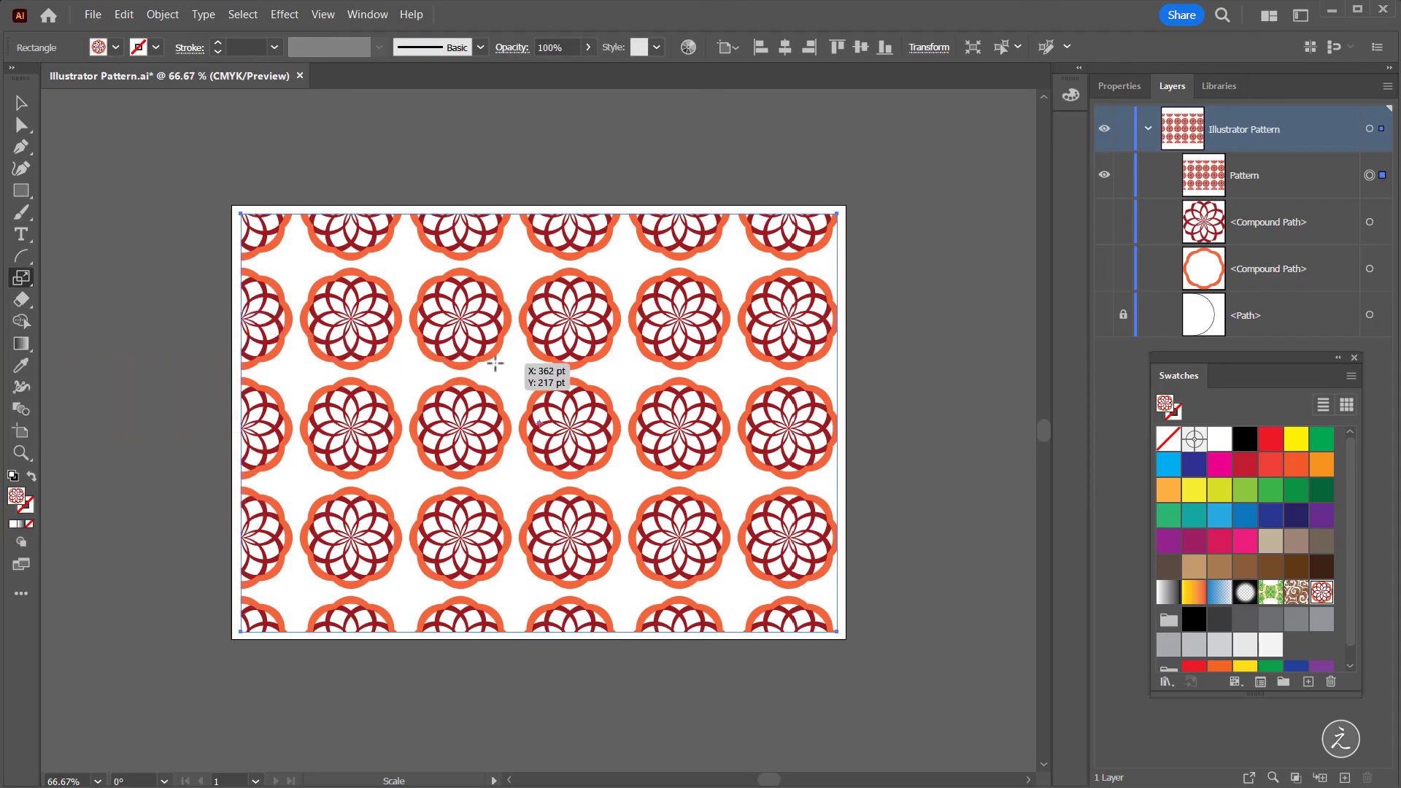
pyautogui.moveTo(495, 363); pyautogui.dragTo(514, 337)
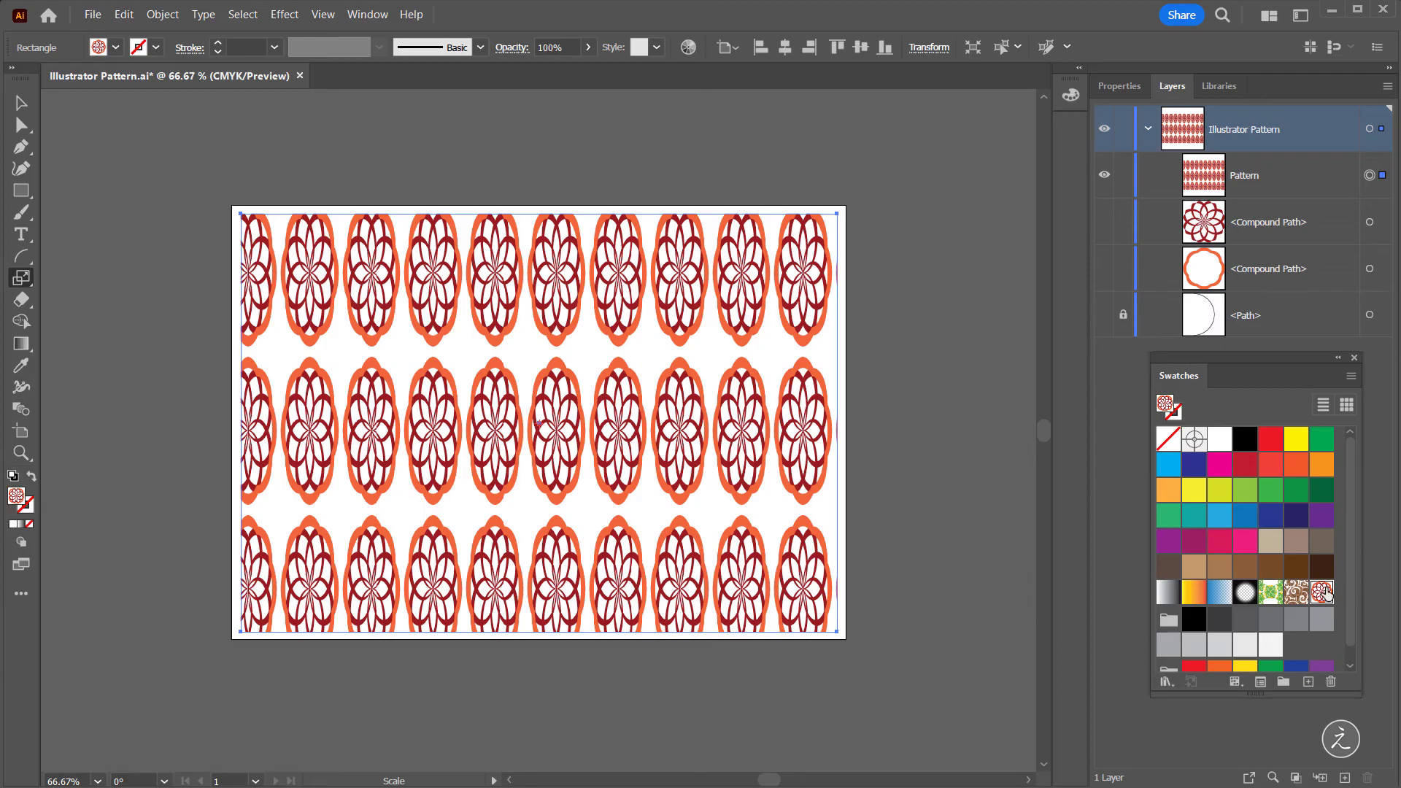
pyautogui.click(1322, 592)
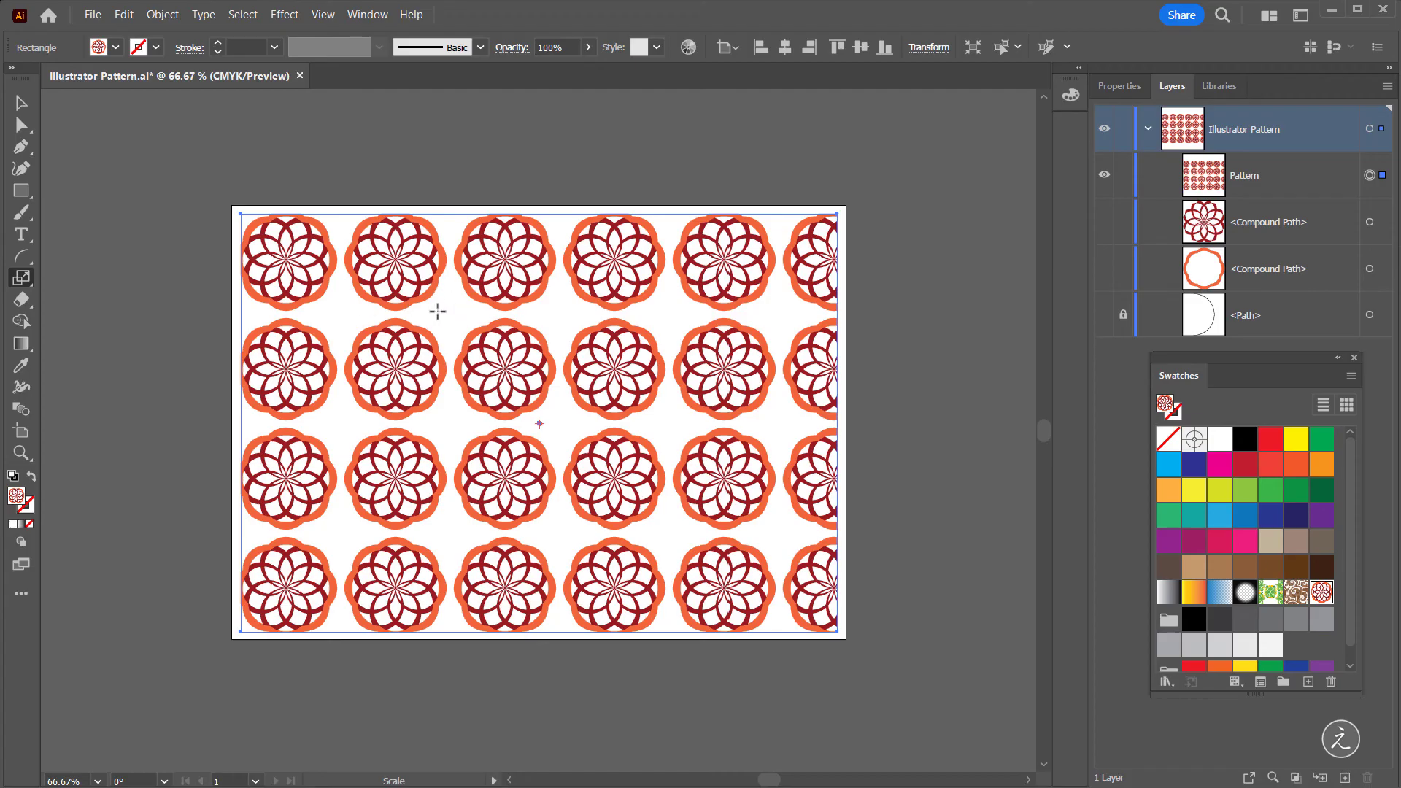
pyautogui.moveTo(438, 312); pyautogui.dragTo(518, 395)
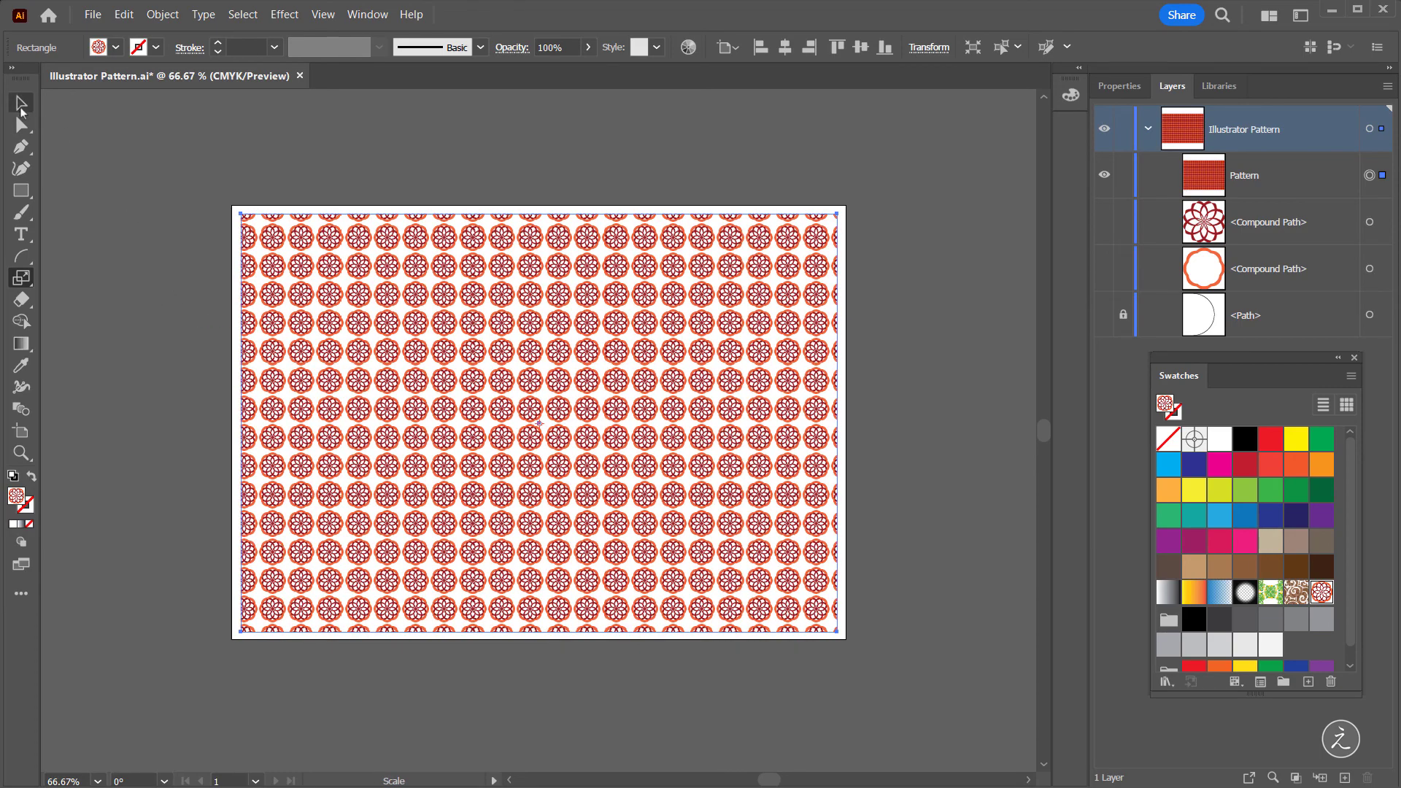
pyautogui.click(20, 108)
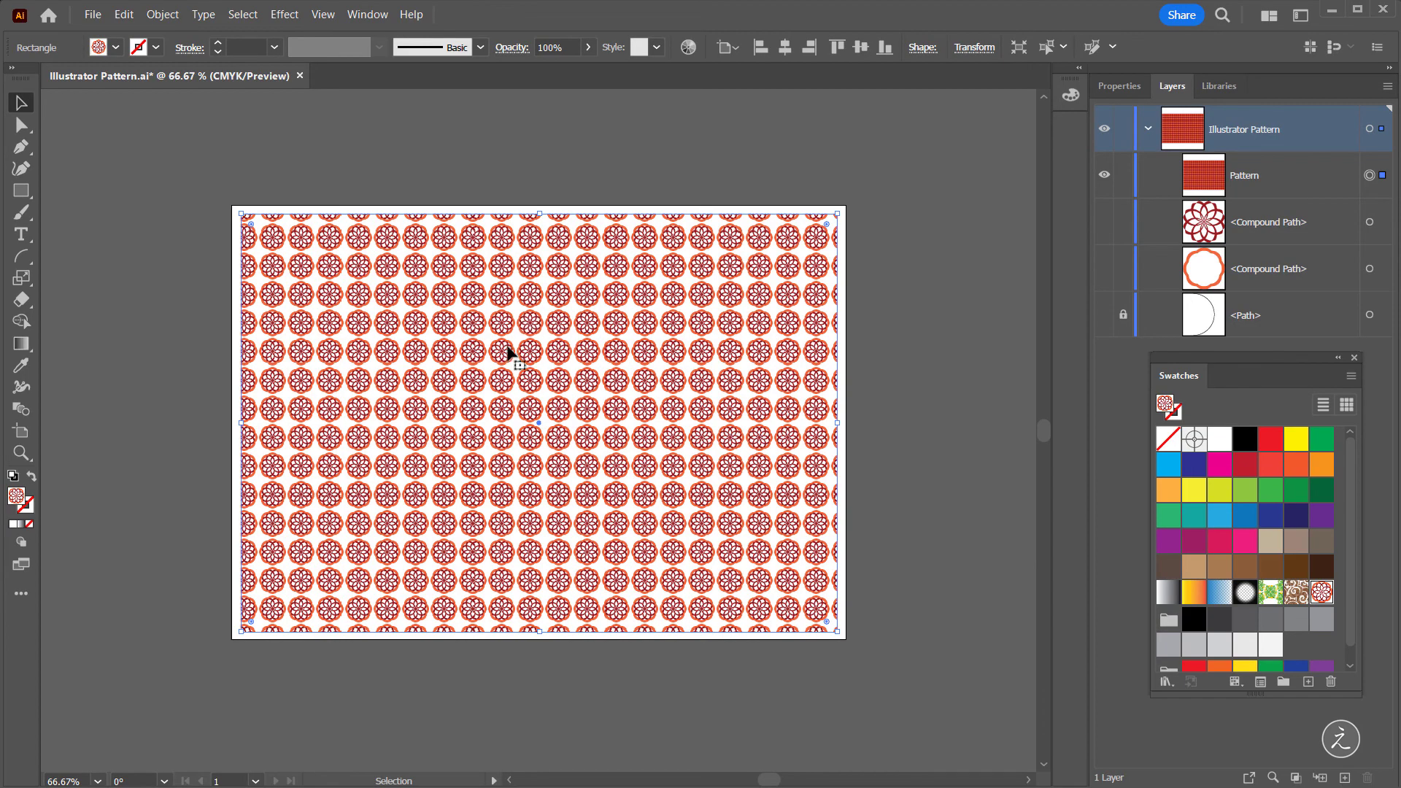
# Step: Give the New Pattern 20 pt H and V spacing and apply it to the rectangle
pyautogui.doubleClick(1323, 593)
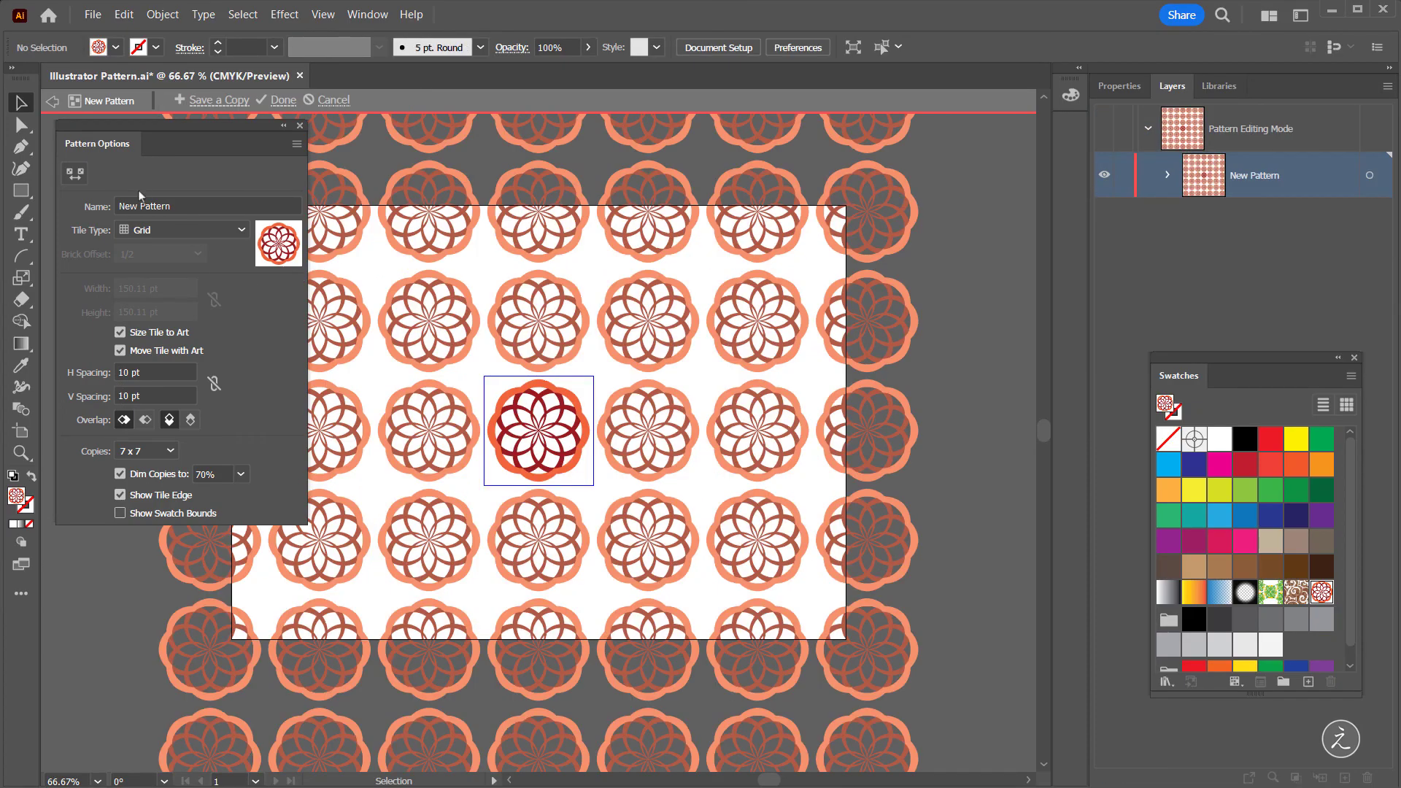
pyautogui.click(168, 373)
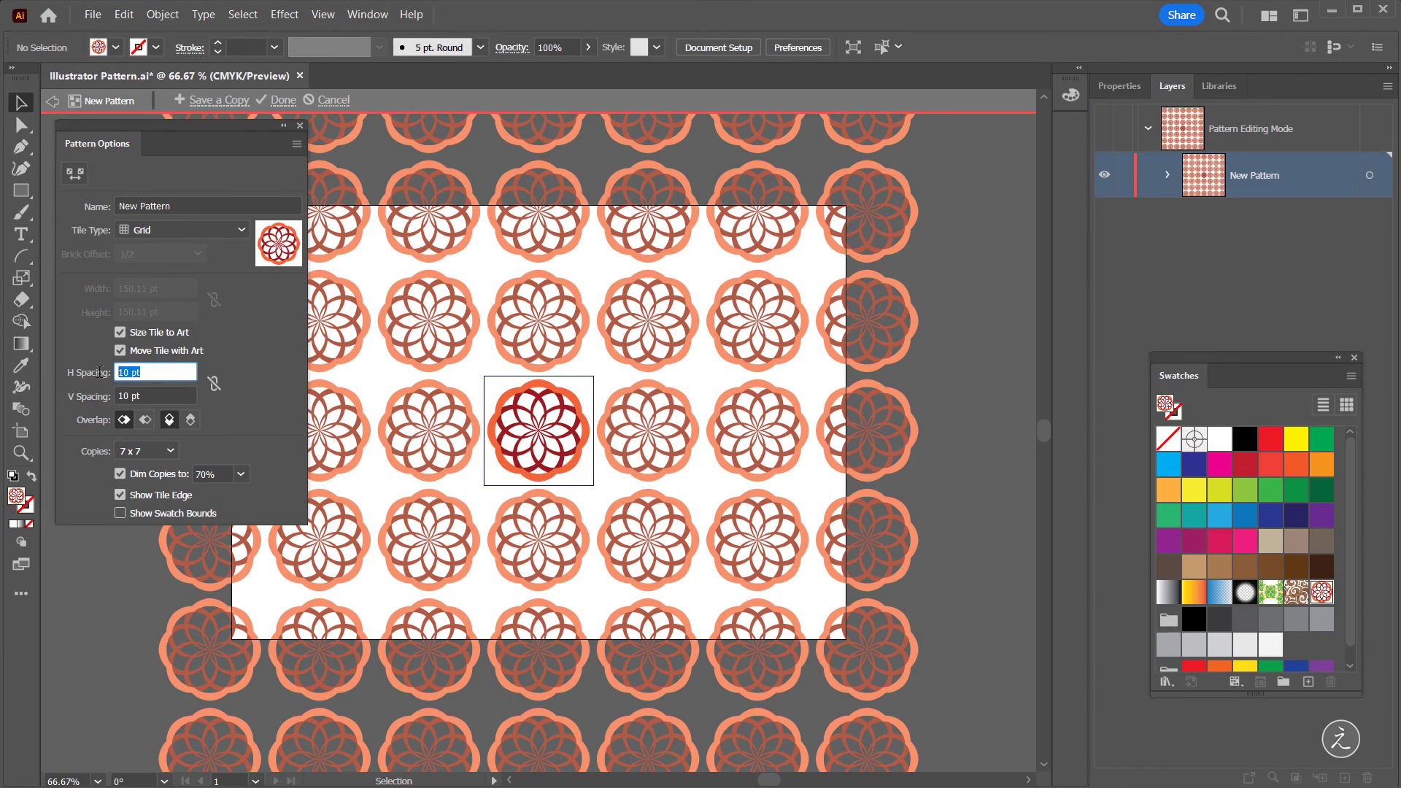
pyautogui.write('20')
pyautogui.press('Tab')
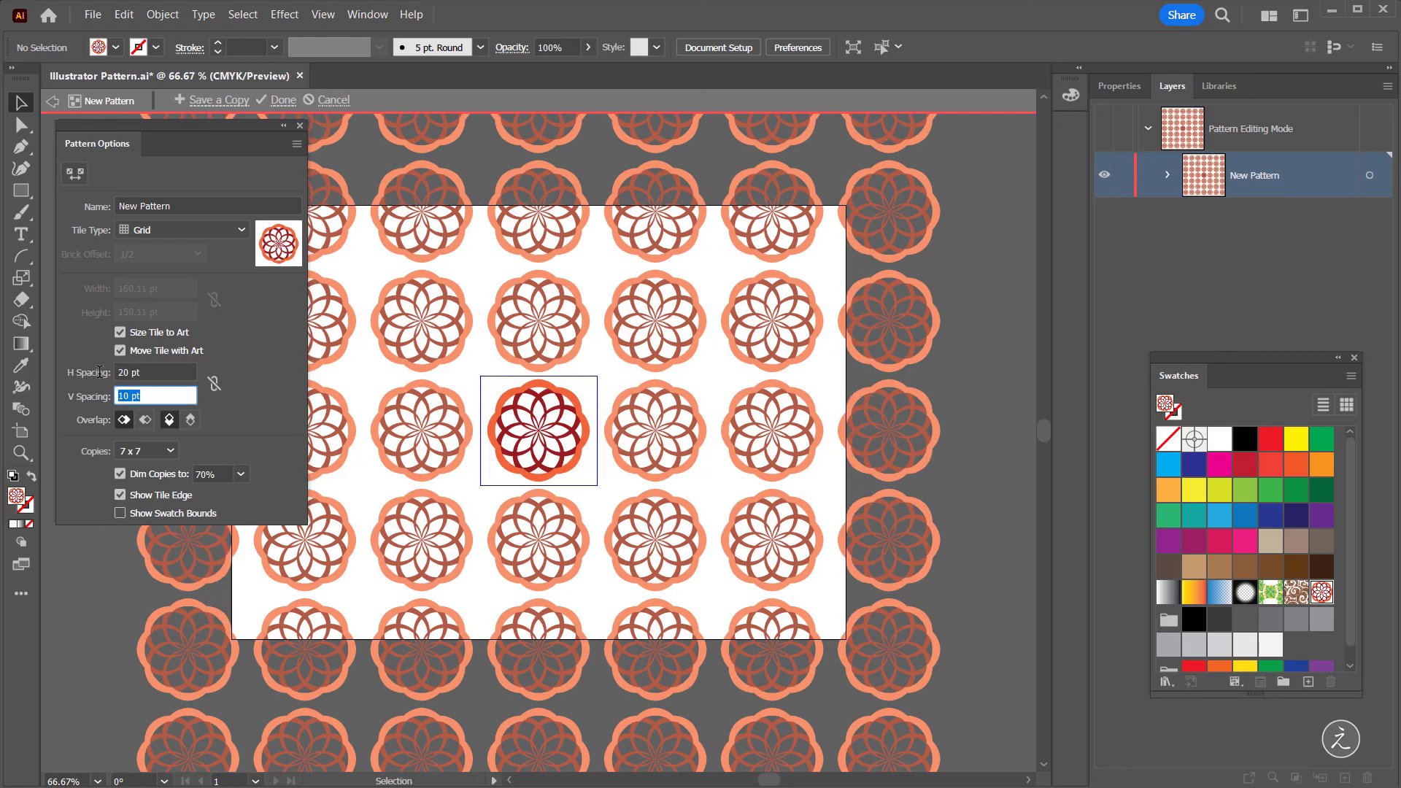
pyautogui.write('20')
pyautogui.press('Tab')
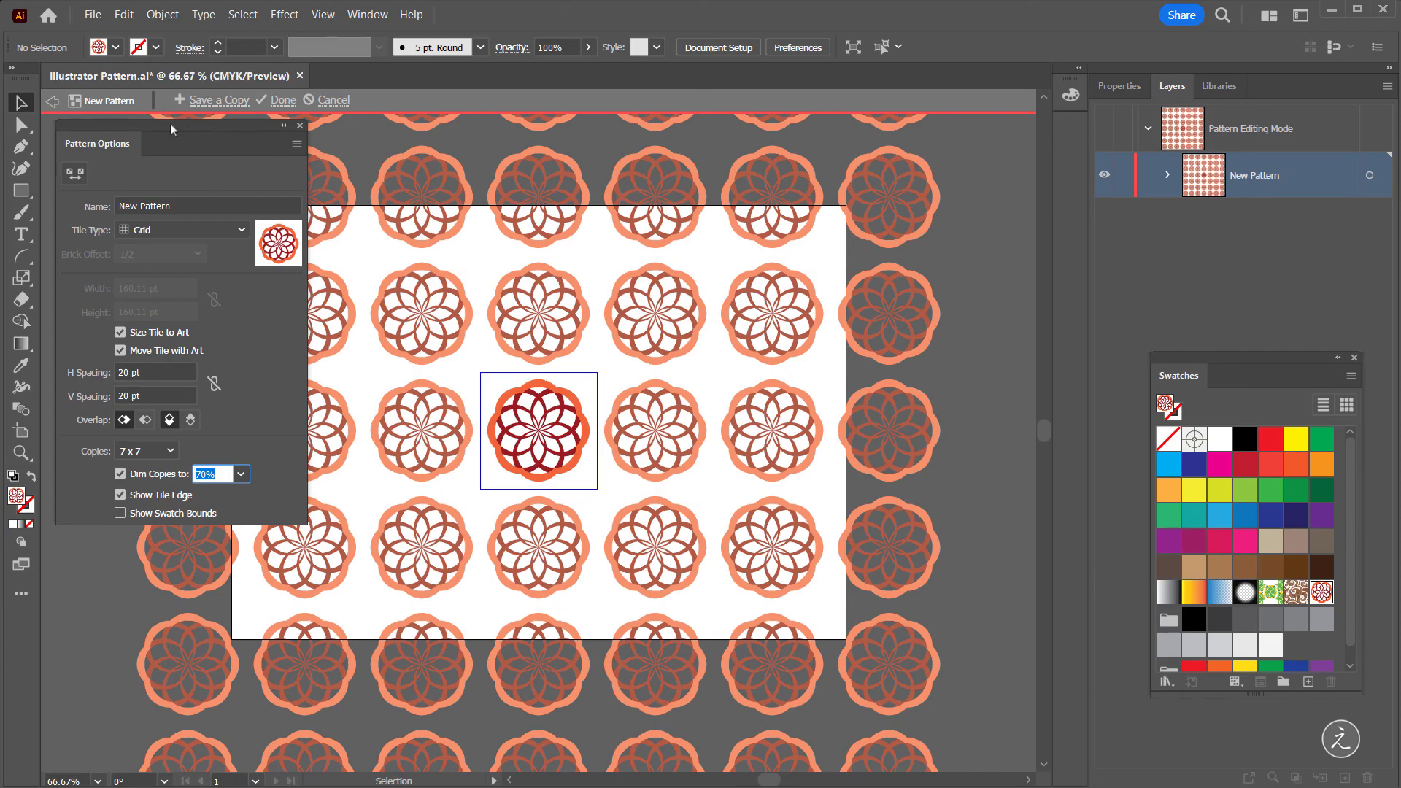
pyautogui.click(283, 102)
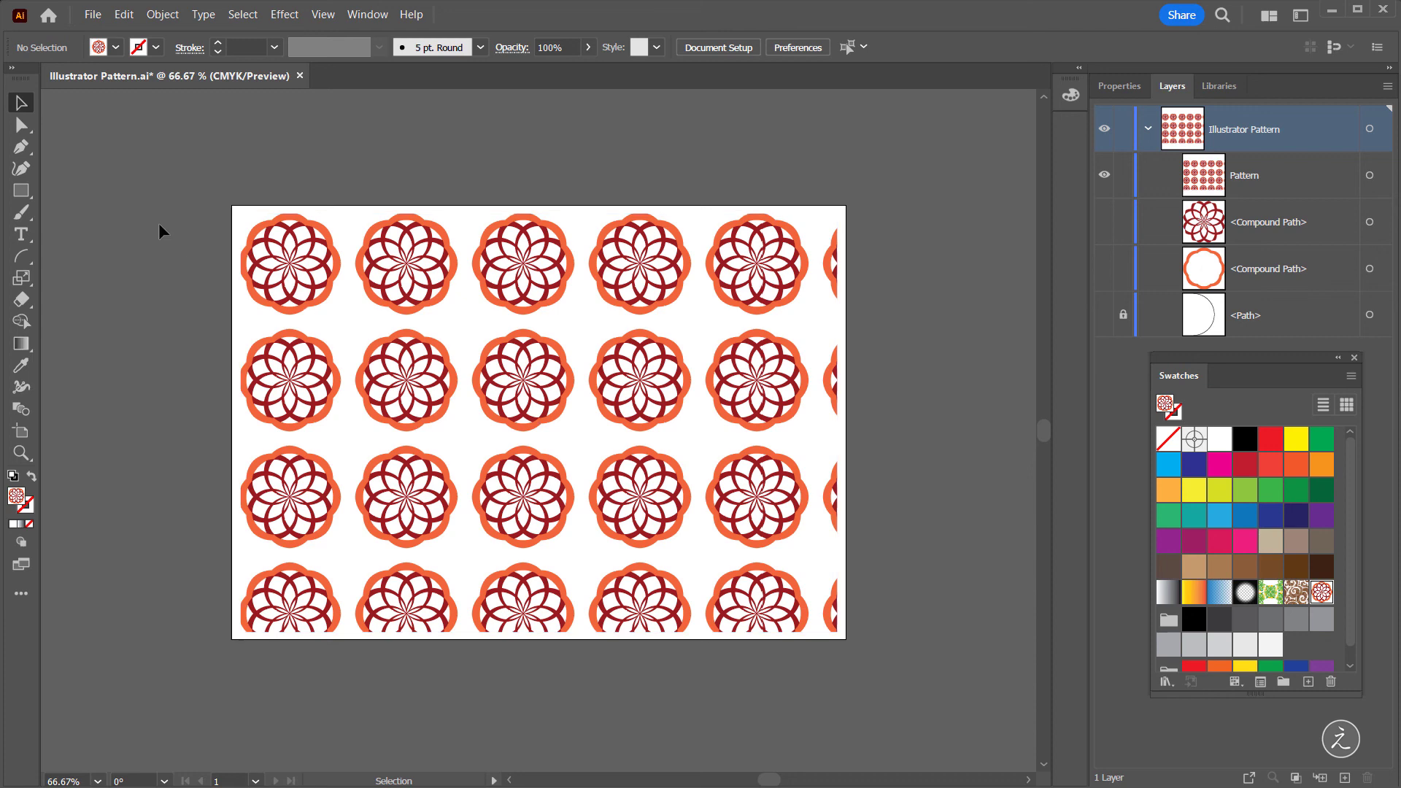
# Step: Scale only the rectangle's rosette fill down to about 45%, leaving the rectangle unchanged
pyautogui.click(281, 276)
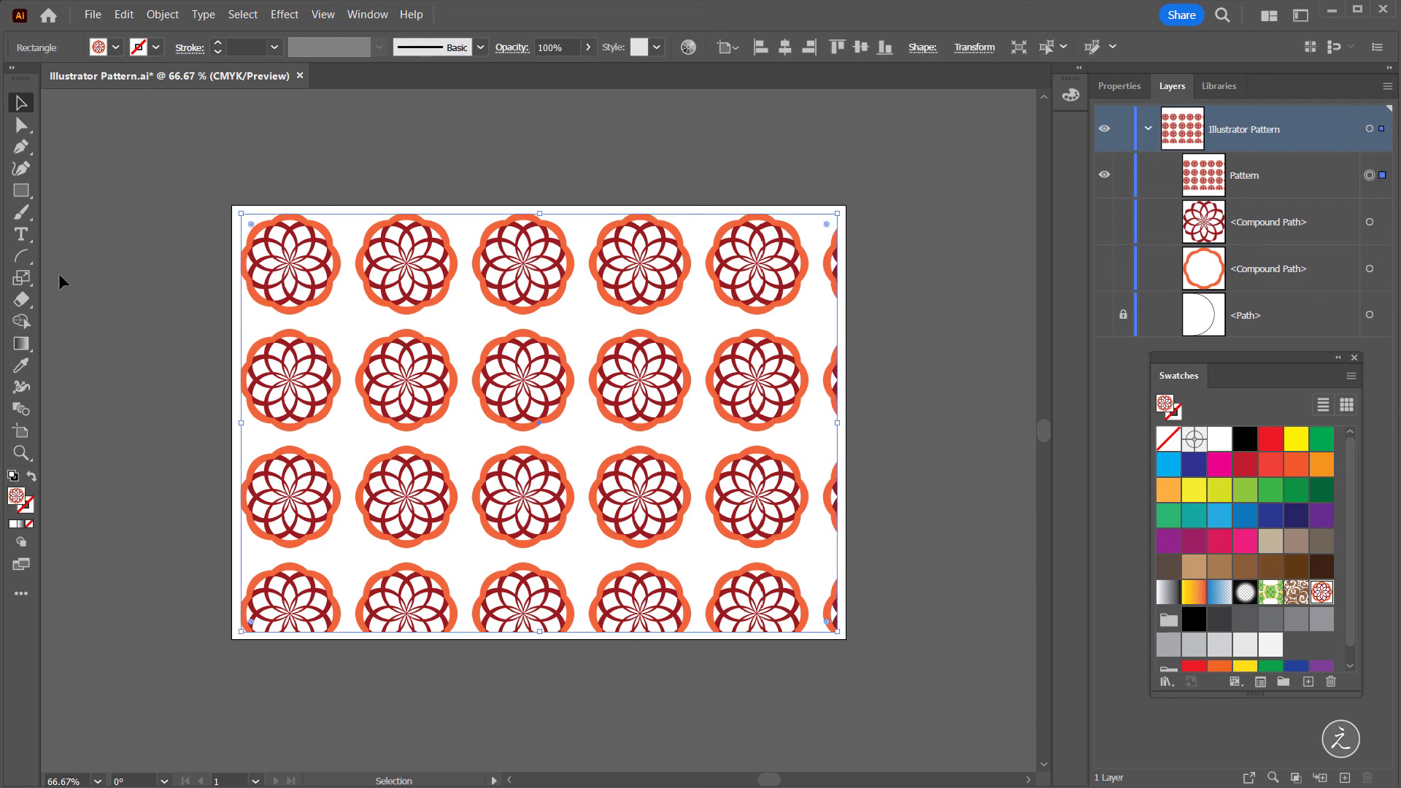
pyautogui.click(21, 277)
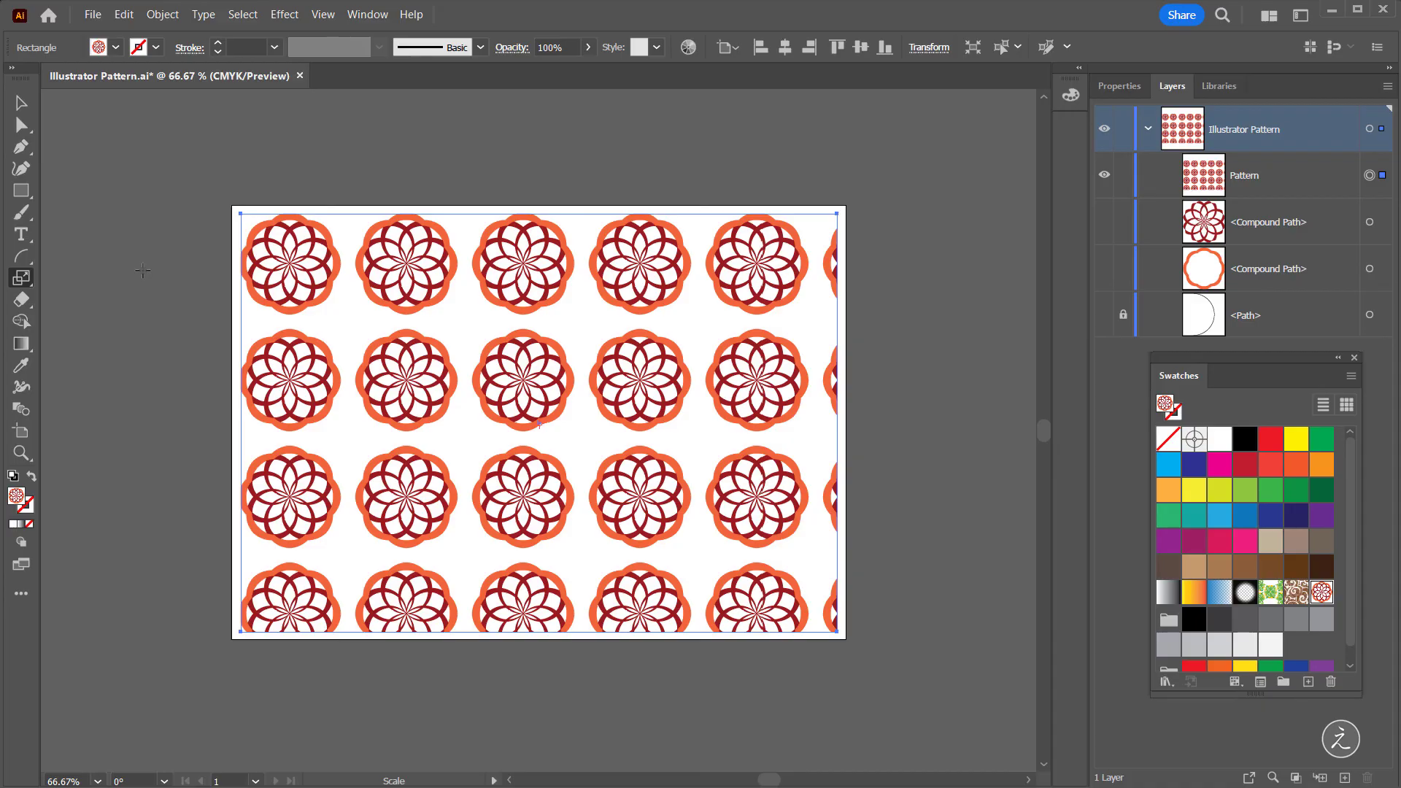
pyautogui.moveTo(379, 329); pyautogui.dragTo(488, 396)
pyautogui.press('v')
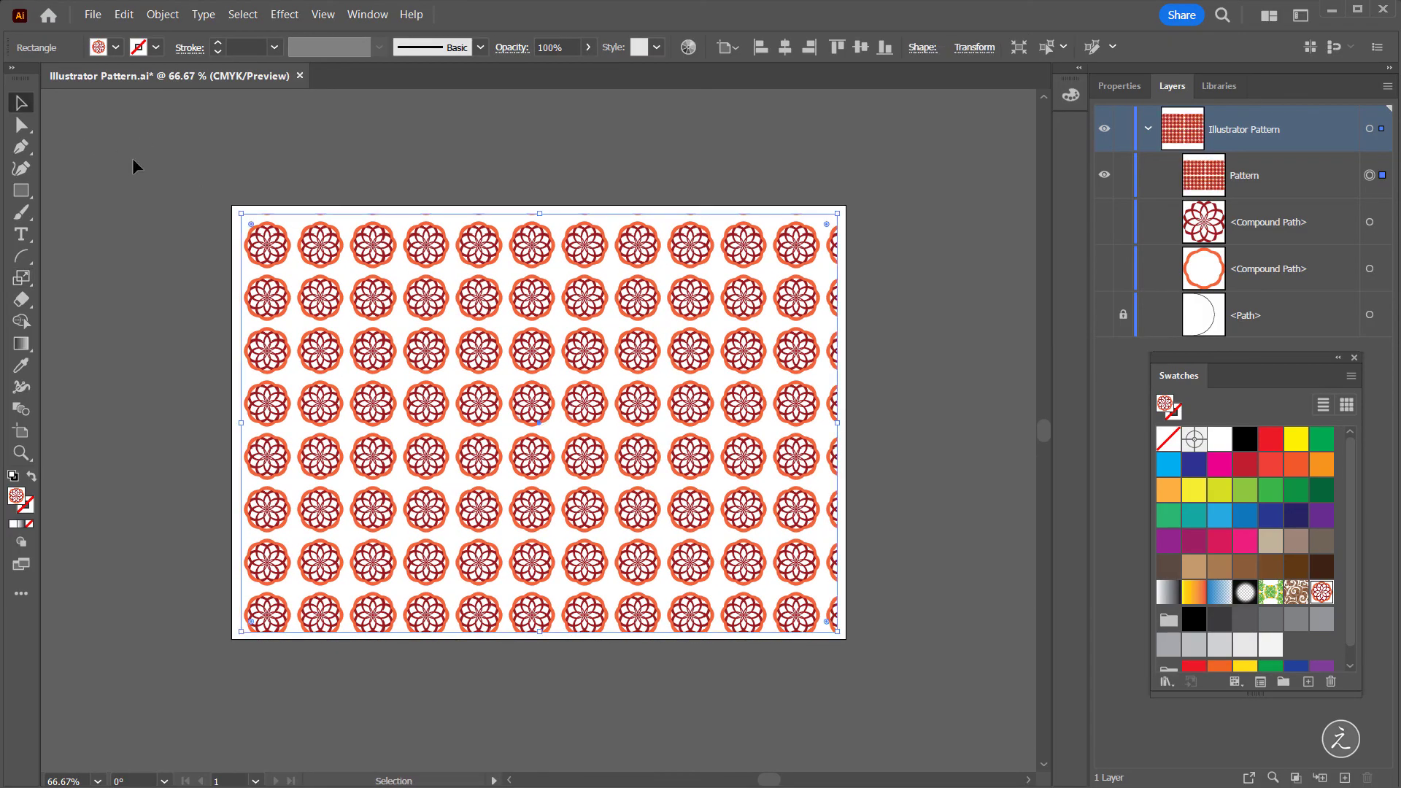